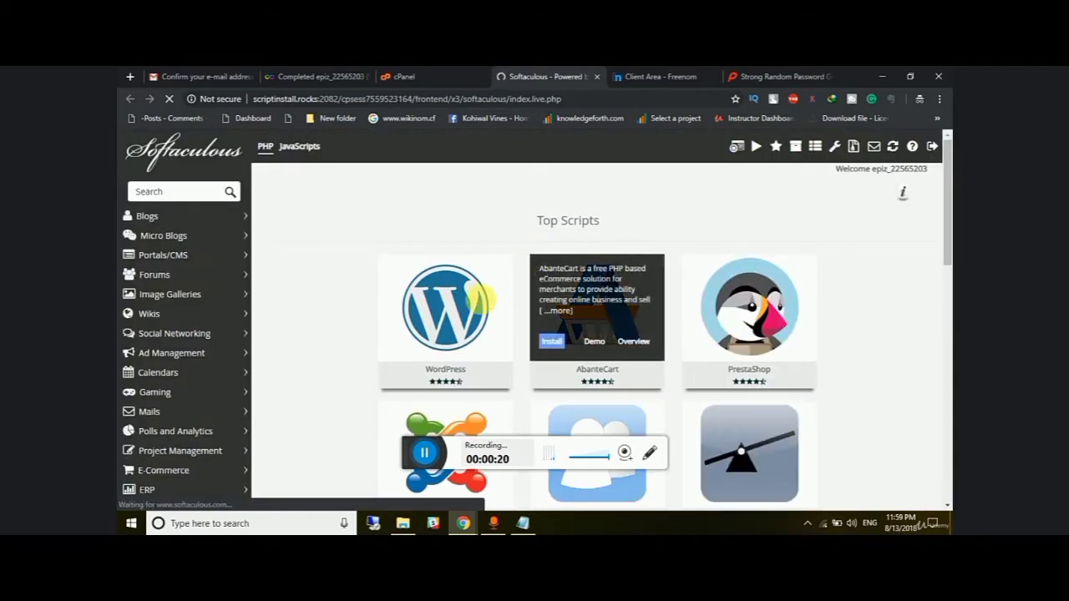
Step: Start a WordPress install from the WordPress tile under Top Scripts
{"action": "mouse_move", "coordinate": [471, 339]}
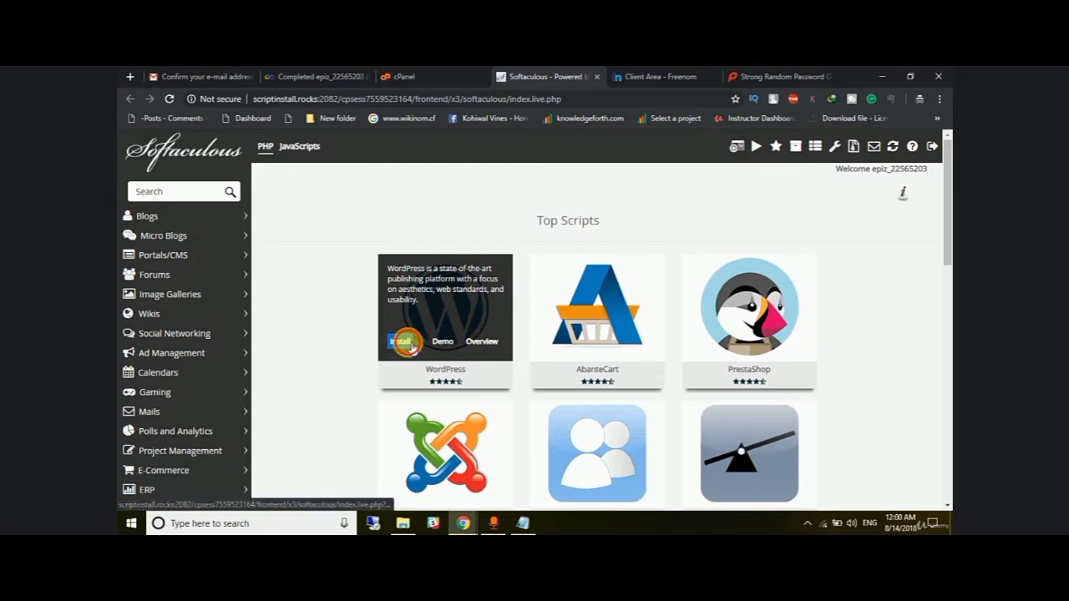
{"action": "left_click", "coordinate": [405, 343]}
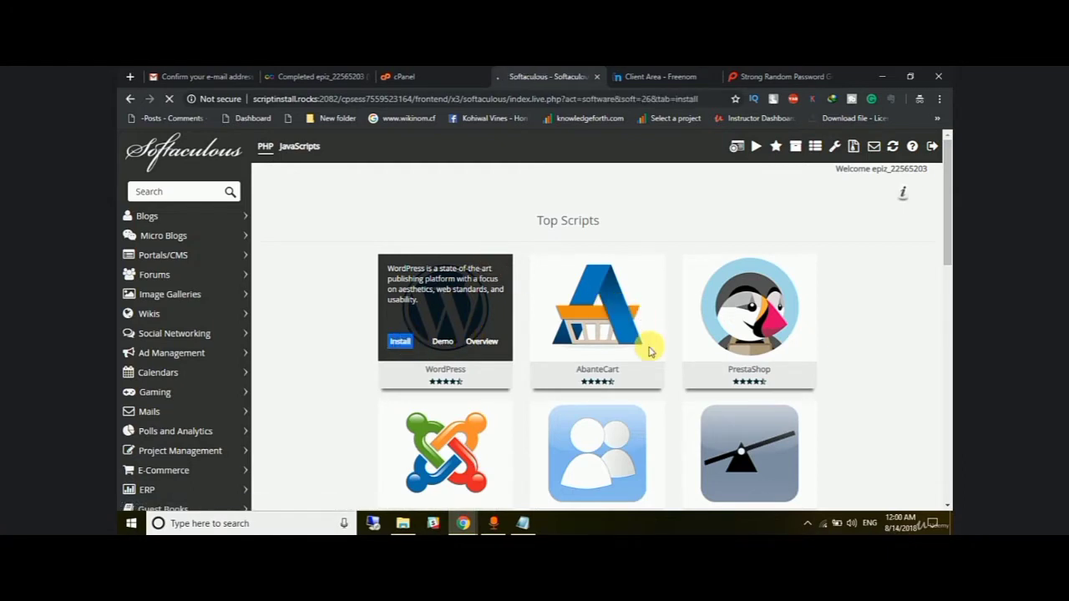
Step: Delete 'wp' from the In Directory field so WordPress installs on the domain root
{"action": "scroll", "coordinate": [746, 358], "scroll_direction": "down", "scroll_amount": 1}
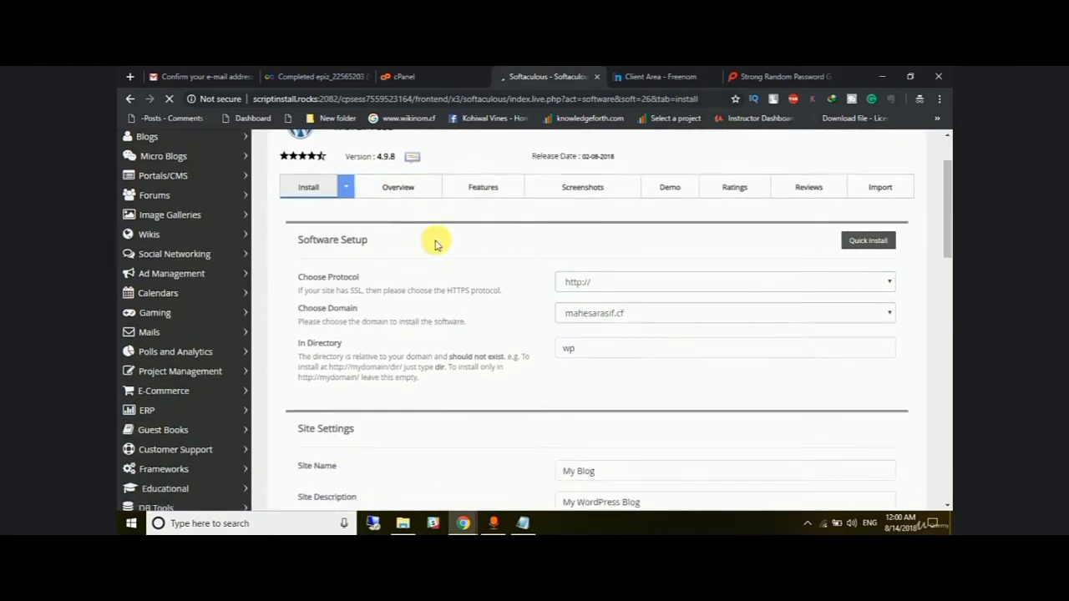
{"action": "scroll", "coordinate": [392, 219], "scroll_direction": "up", "scroll_amount": 1}
{"action": "left_click_drag", "start_coordinate": [341, 198], "coordinate": [590, 453]}
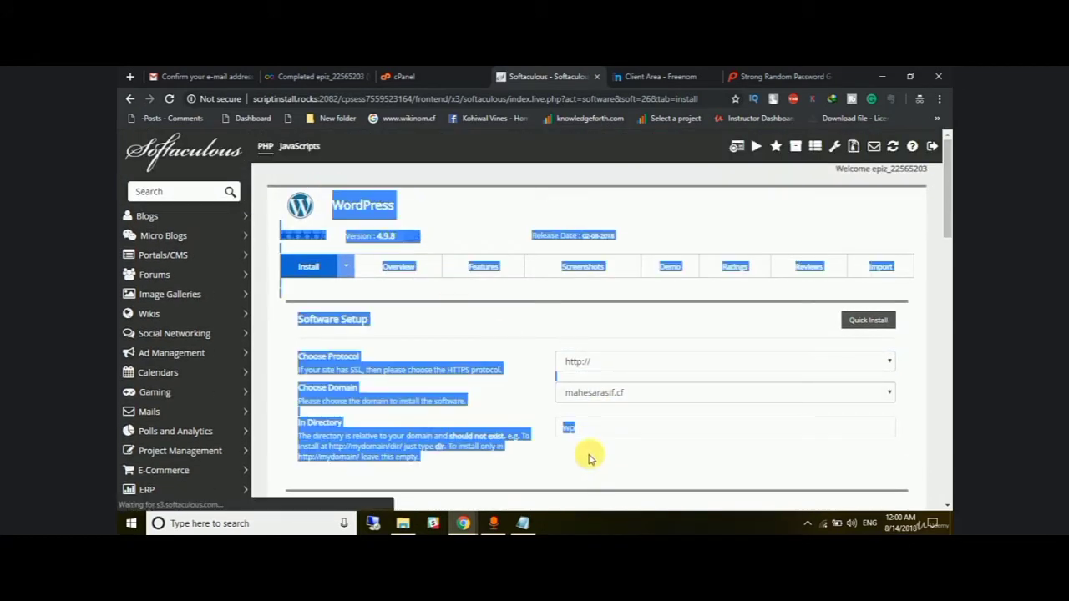
{"action": "left_click", "coordinate": [519, 339]}
{"action": "scroll", "coordinate": [558, 367], "scroll_direction": "down", "scroll_amount": 2}
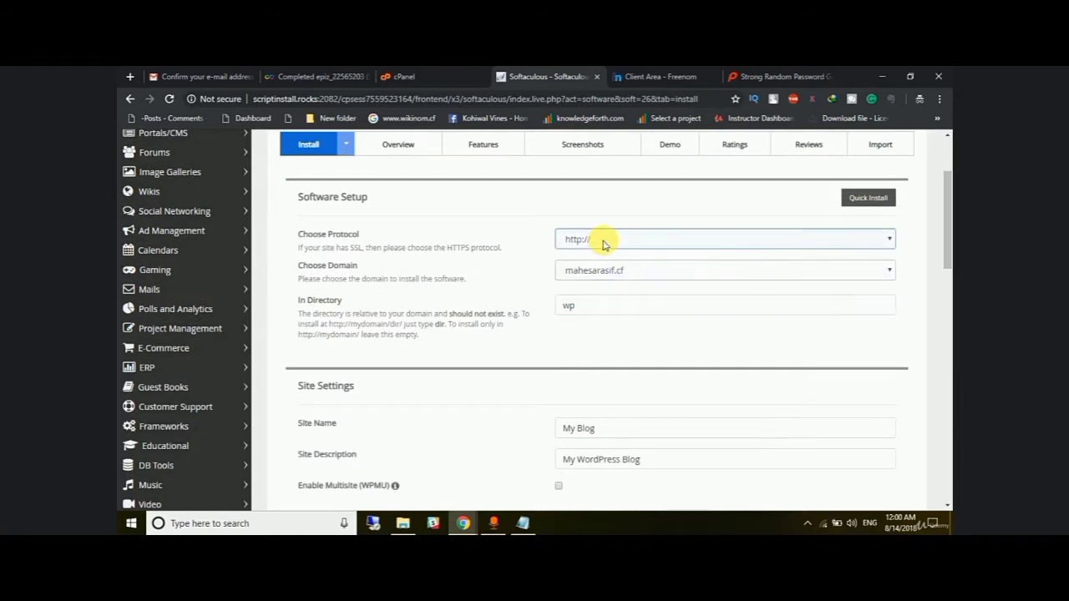
{"action": "left_click_drag", "start_coordinate": [608, 310], "coordinate": [540, 311]}
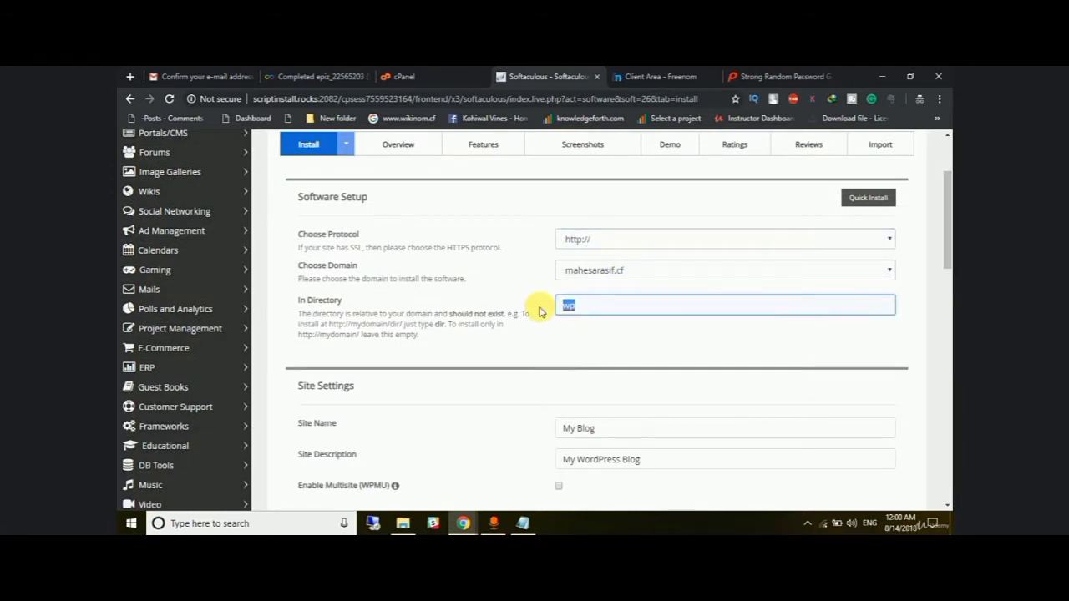
{"action": "scroll", "coordinate": [613, 343], "scroll_direction": "down", "scroll_amount": 1}
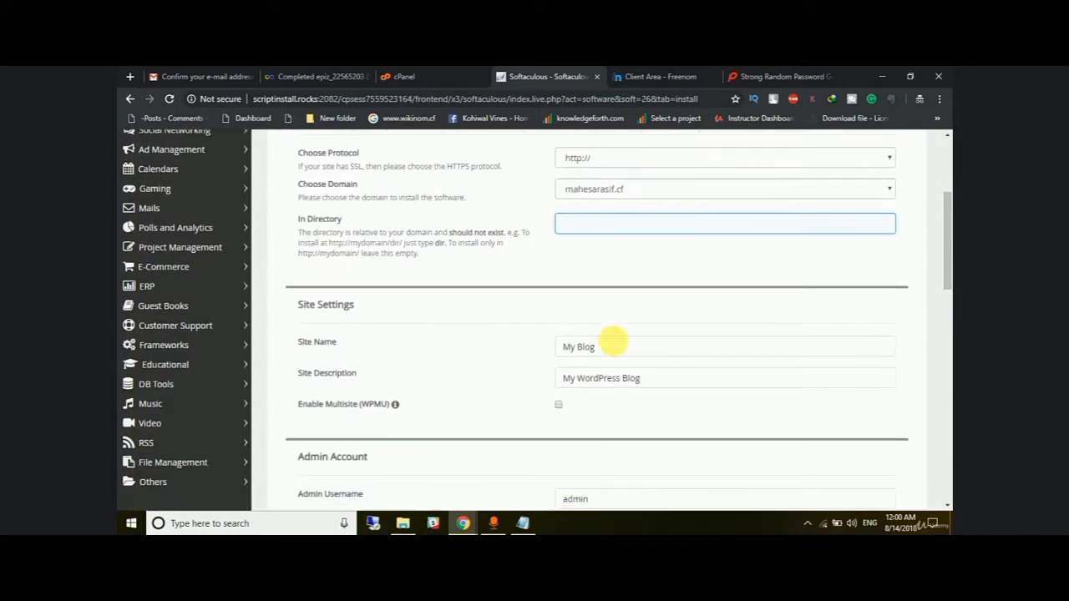
Step: Replace 'My Blog' with the owner's name and set the description to 'i am web developer'
{"action": "left_click_drag", "start_coordinate": [294, 342], "coordinate": [339, 341]}
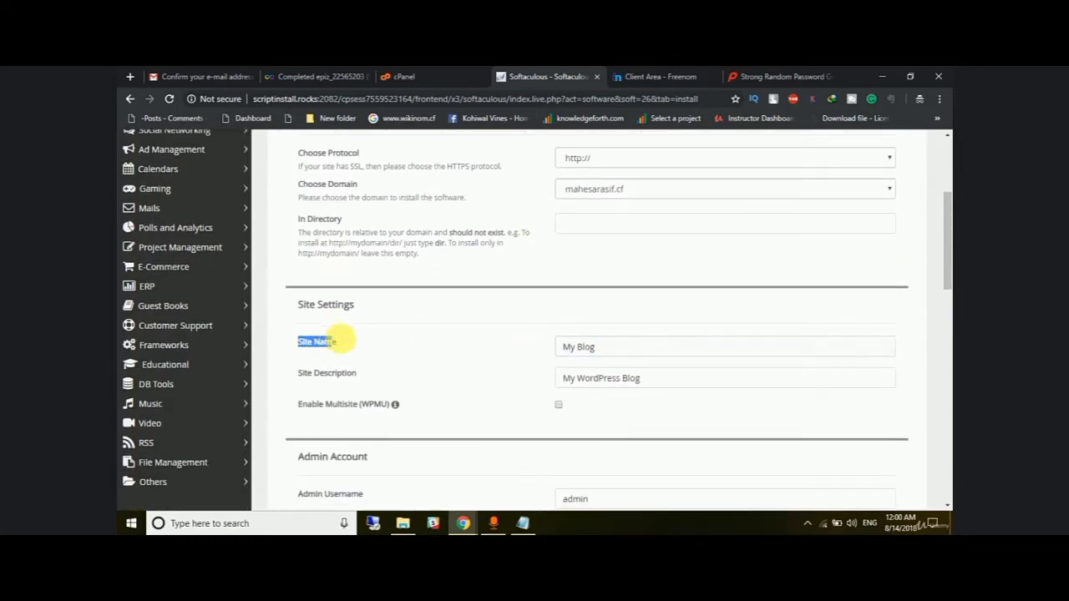
{"action": "left_click_drag", "start_coordinate": [625, 348], "coordinate": [507, 360]}
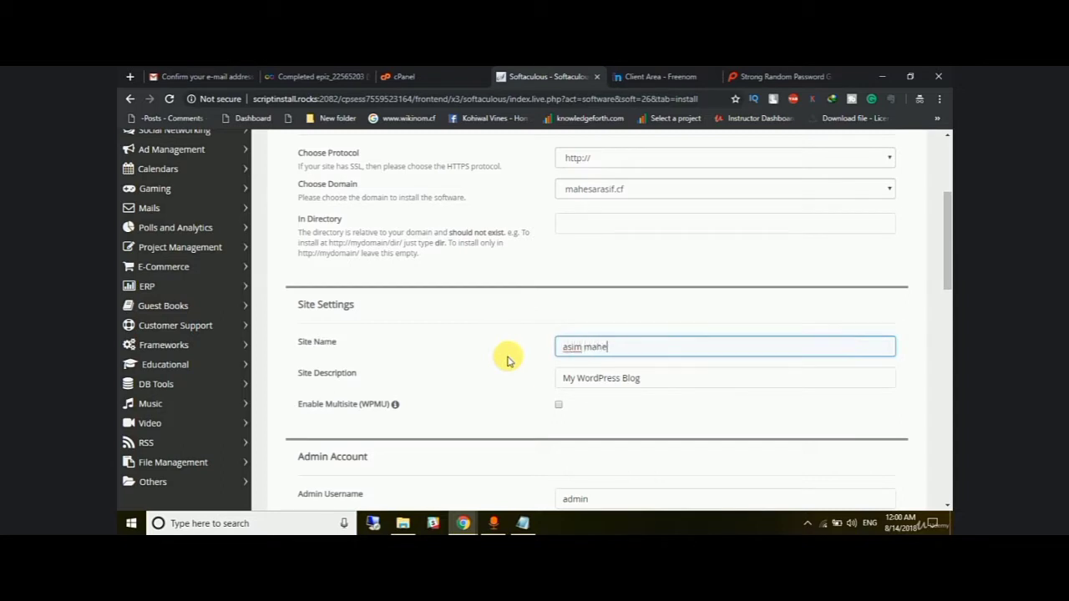
{"action": "type", "text": "asim mahesar"}
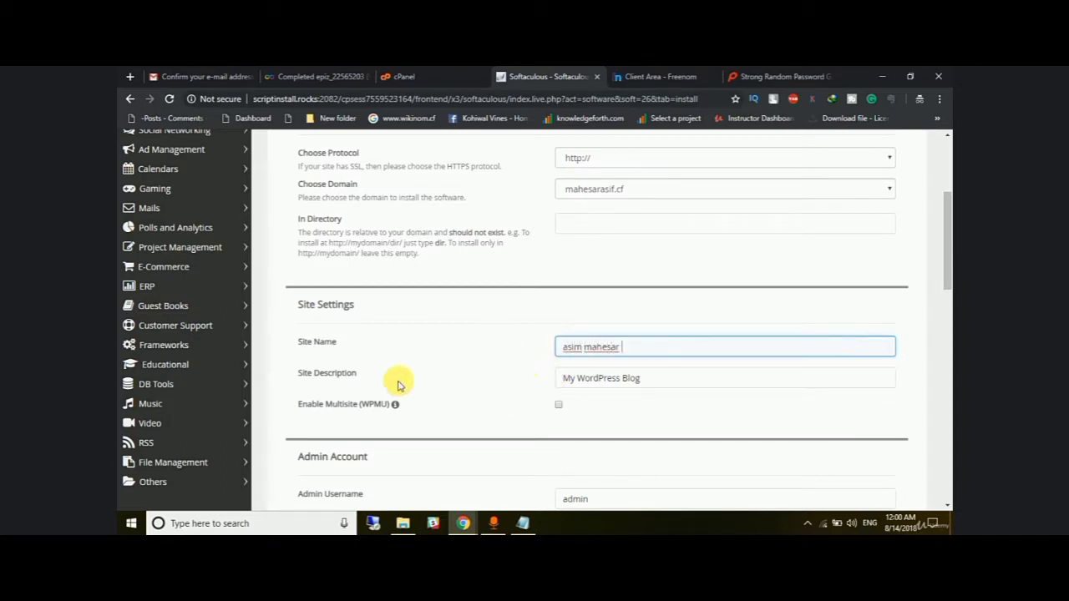
{"action": "left_click", "coordinate": [341, 375]}
{"action": "key", "text": "ctrl+a"}
{"action": "key", "text": "BackSpace"}
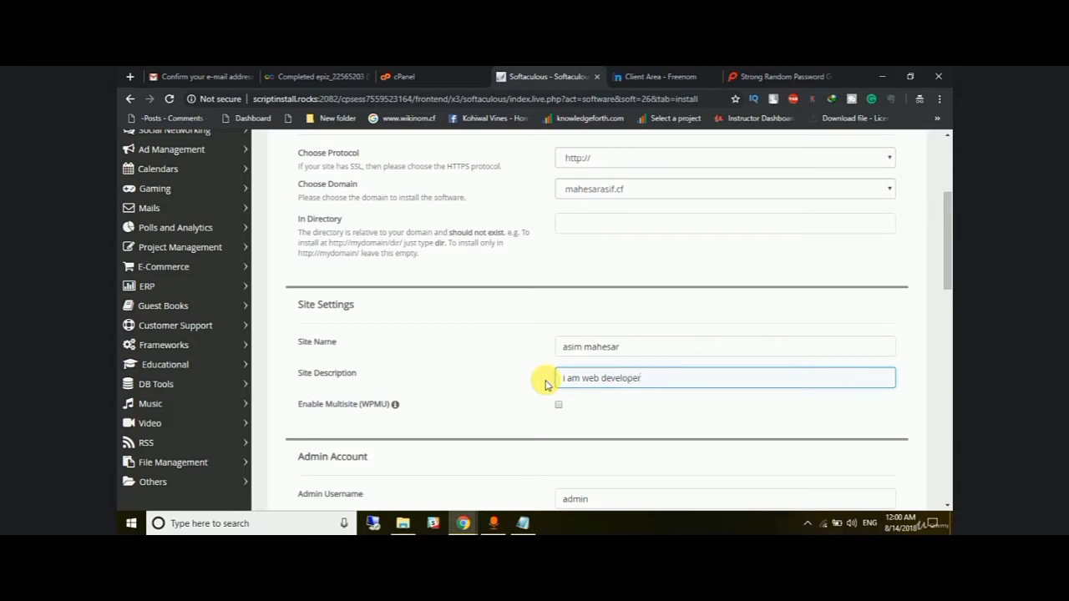
{"action": "scroll", "coordinate": [545, 384], "scroll_direction": "down", "scroll_amount": 2}
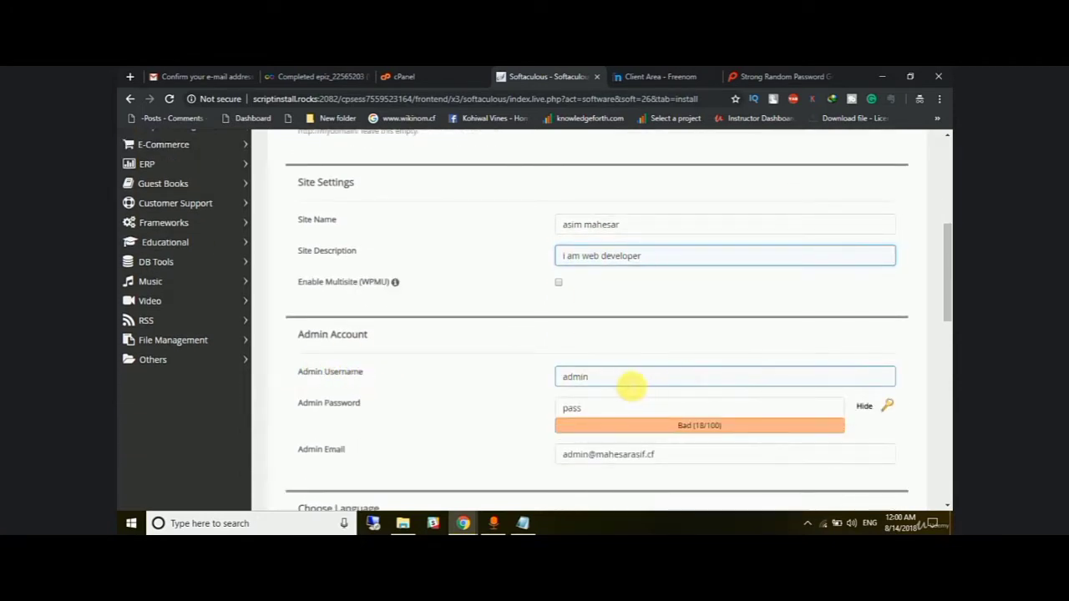
Step: Keep the default admin username and look up a strong password on the generator page
{"action": "left_click_drag", "start_coordinate": [632, 386], "coordinate": [515, 371]}
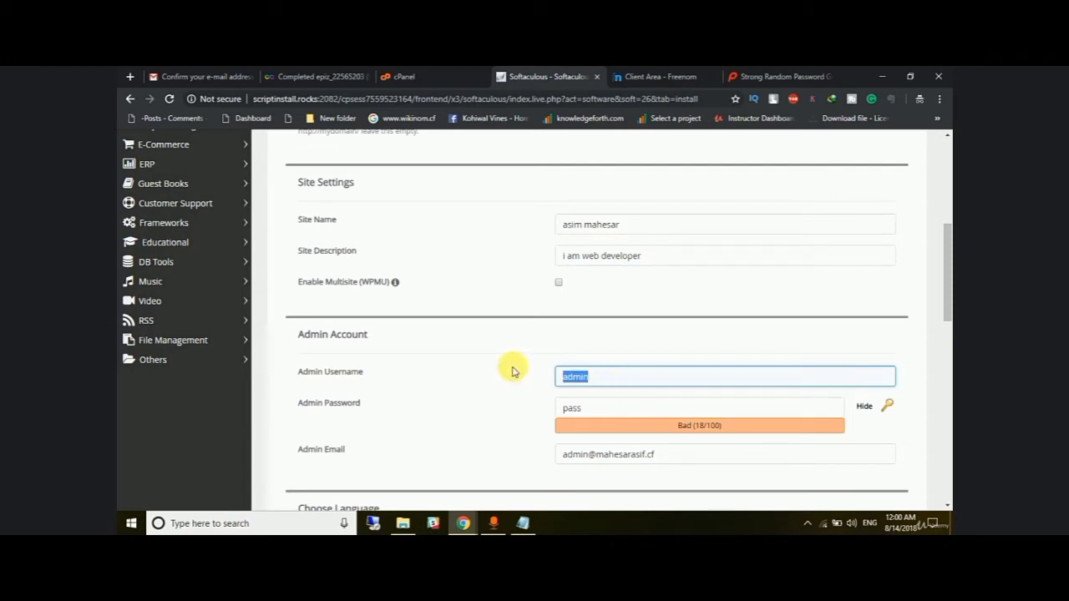
{"action": "left_click", "coordinate": [615, 376]}
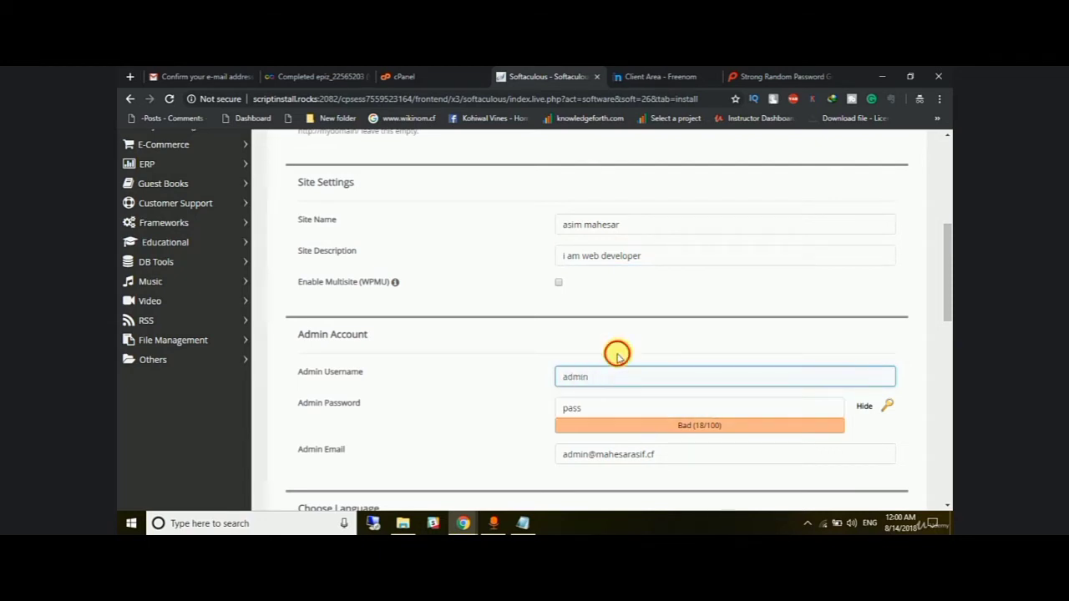
{"action": "left_click", "coordinate": [301, 408]}
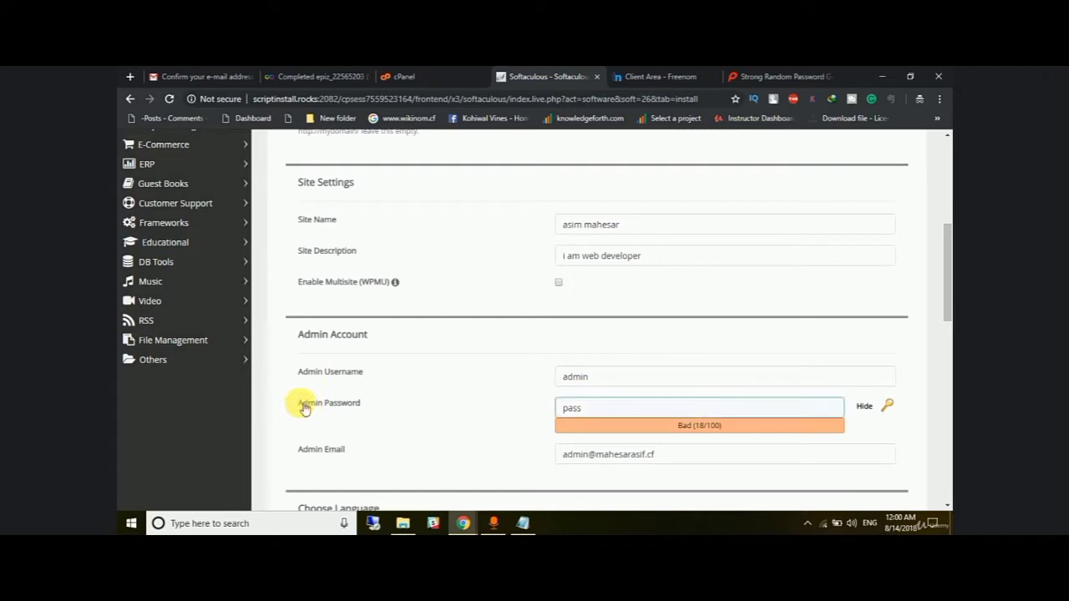
{"action": "double_click", "coordinate": [573, 409]}
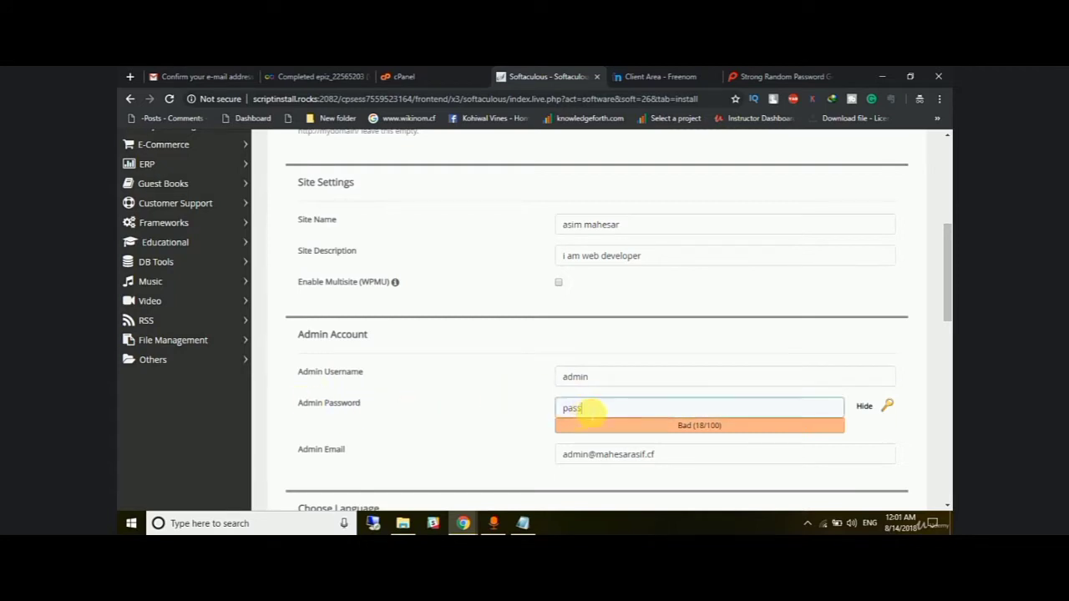
{"action": "left_click", "coordinate": [760, 76]}
{"action": "scroll", "coordinate": [552, 224], "scroll_direction": "up", "scroll_amount": 5}
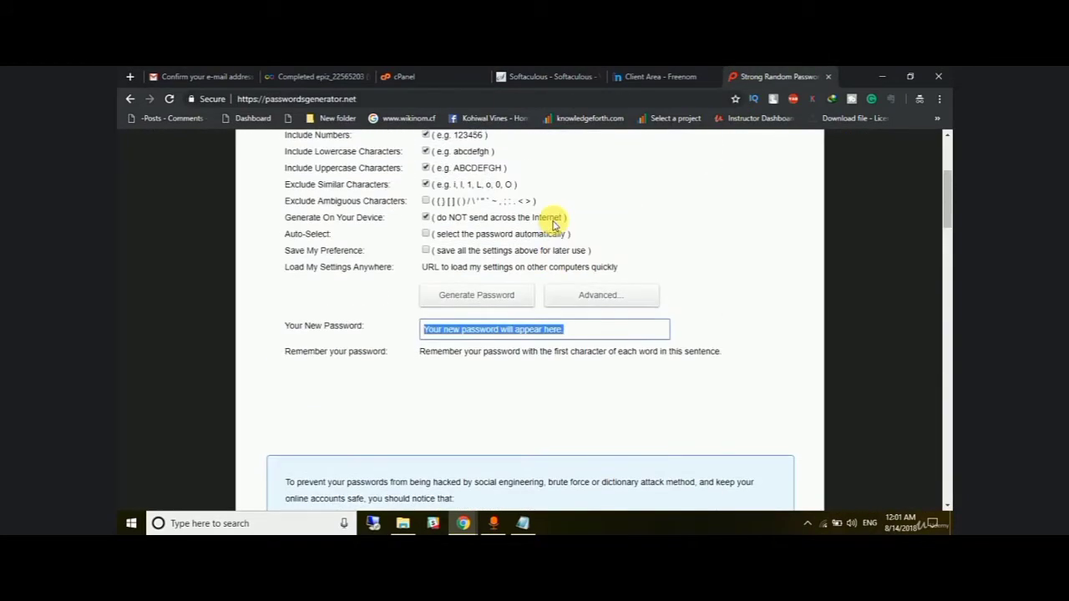
{"action": "left_click", "coordinate": [552, 77]}
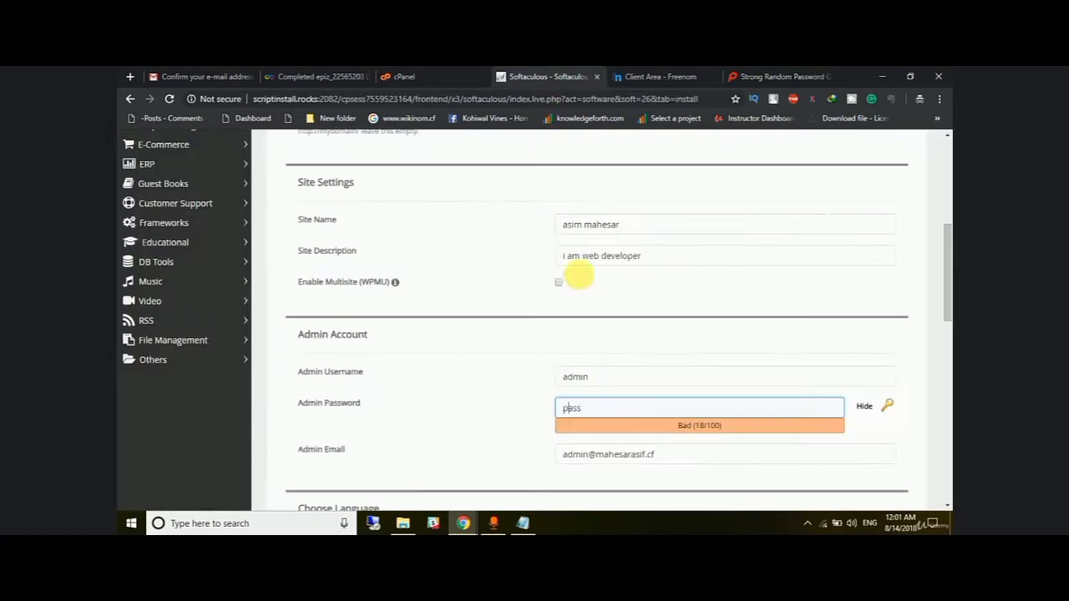
{"action": "double_click", "coordinate": [575, 408]}
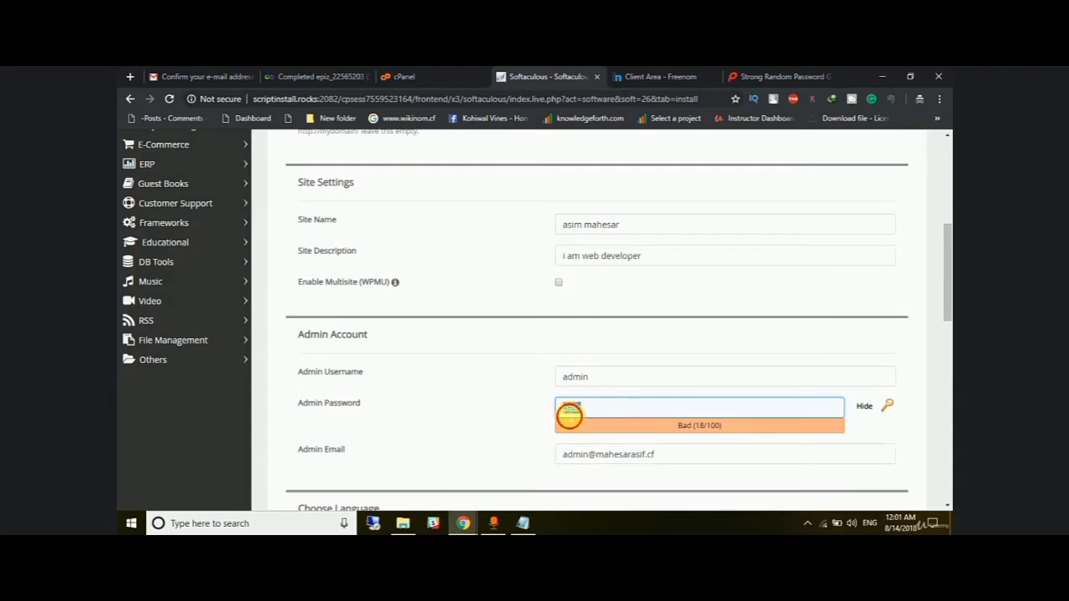
{"action": "left_click", "coordinate": [761, 78]}
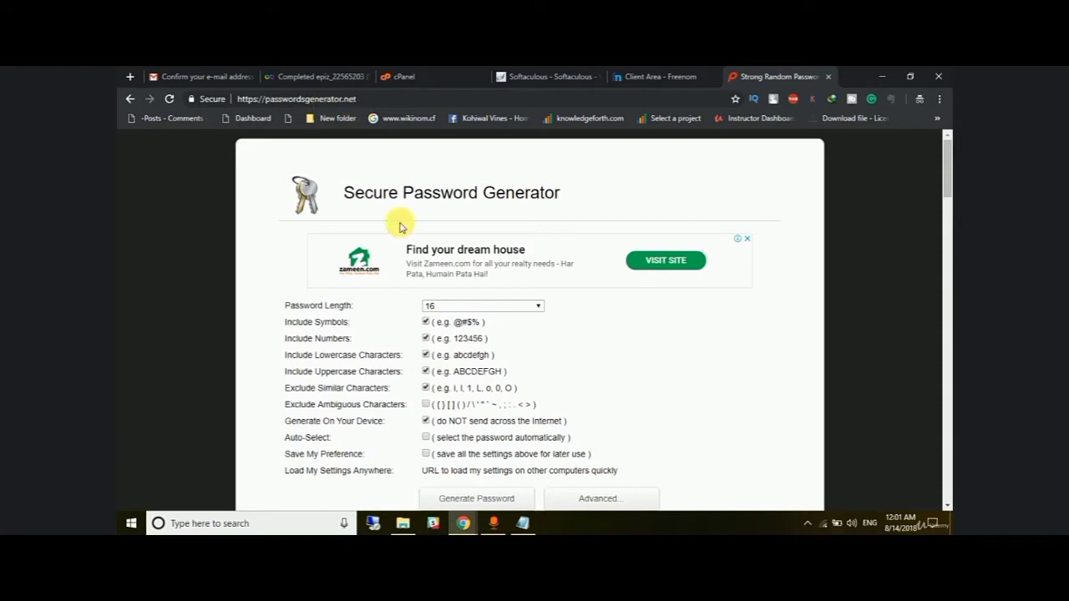
{"action": "scroll", "coordinate": [418, 235], "scroll_direction": "down", "scroll_amount": 3}
{"action": "scroll", "coordinate": [432, 208], "scroll_direction": "up", "scroll_amount": 3}
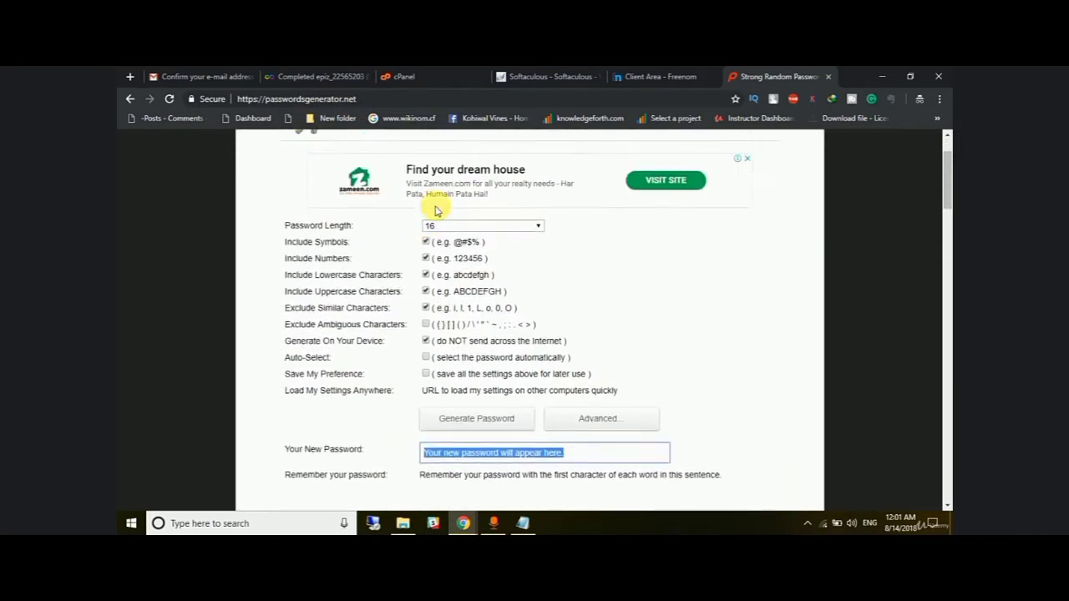
{"action": "scroll", "coordinate": [502, 202], "scroll_direction": "down", "scroll_amount": 4}
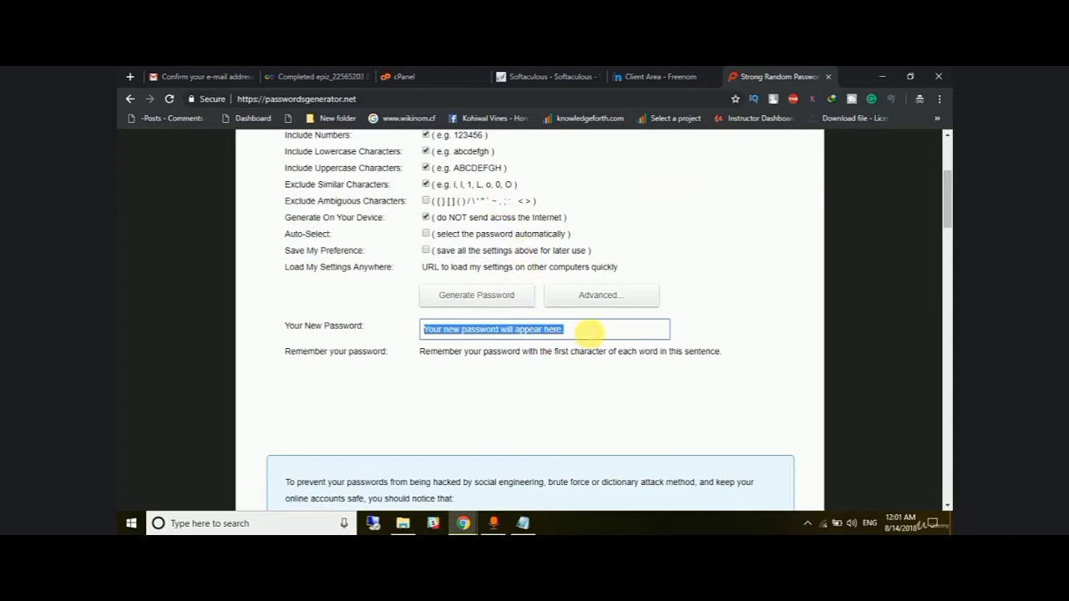
{"action": "left_click", "coordinate": [513, 76]}
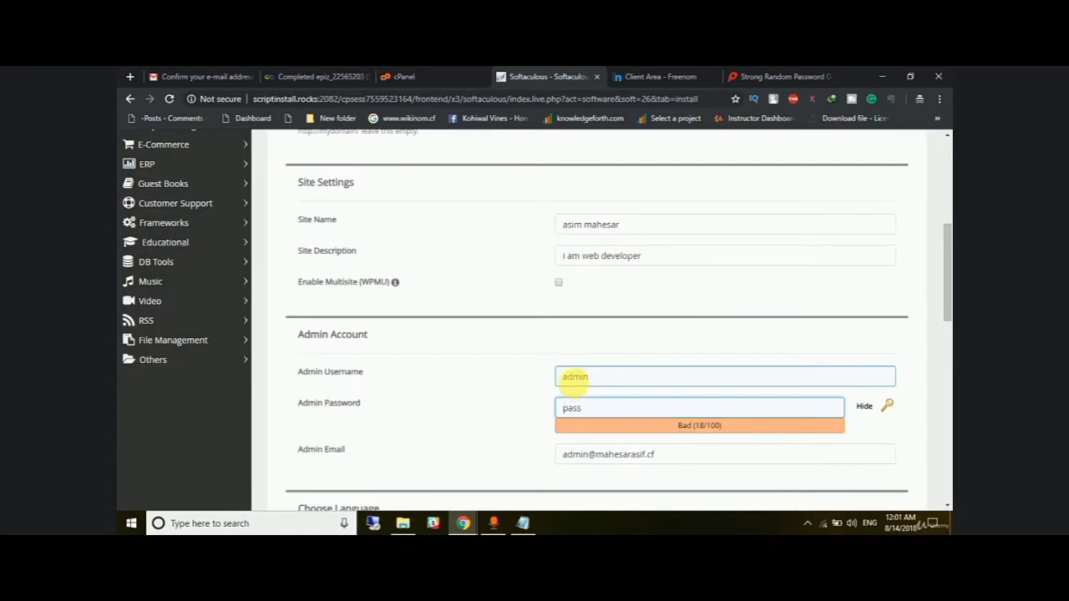
Step: Enter a new admin password in the Admin Password field, rated Strong (62/100)
{"action": "double_click", "coordinate": [575, 377]}
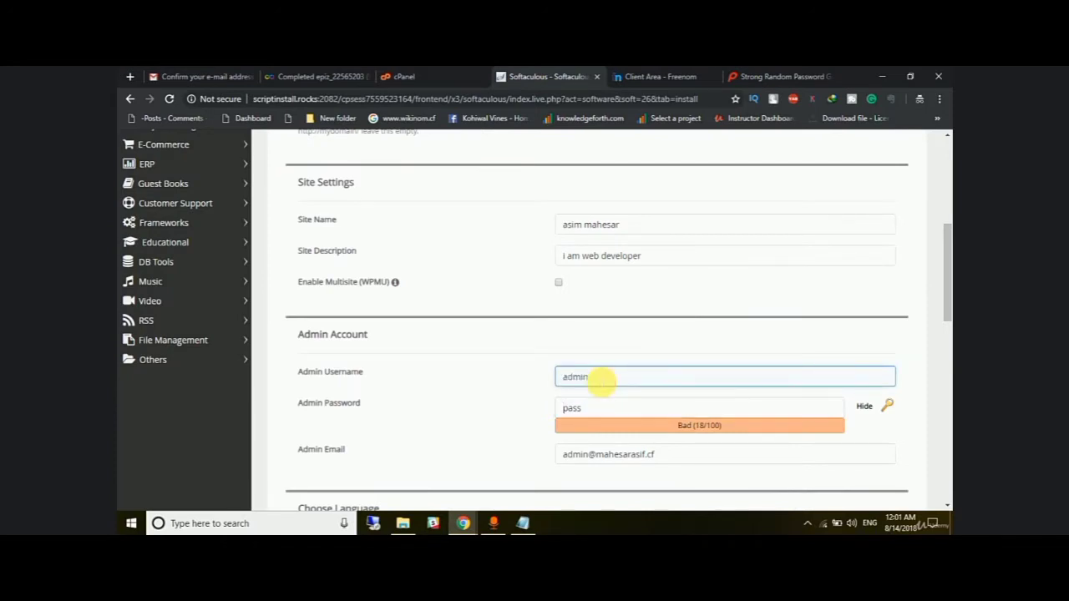
{"action": "left_click", "coordinate": [558, 353]}
{"action": "scroll", "coordinate": [559, 353], "scroll_direction": "down", "scroll_amount": 1}
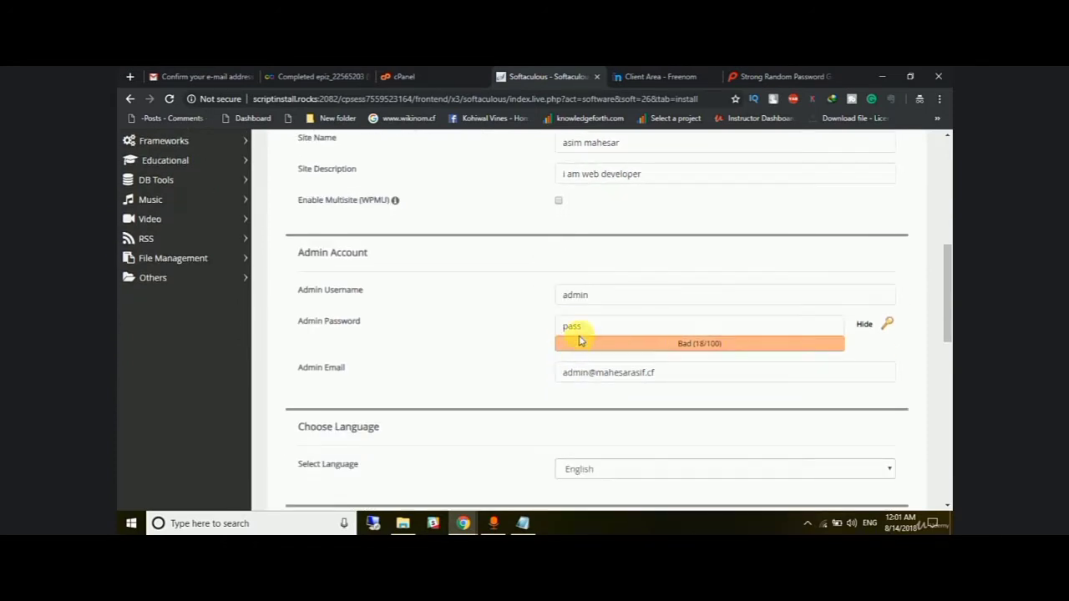
{"action": "left_click", "coordinate": [593, 326]}
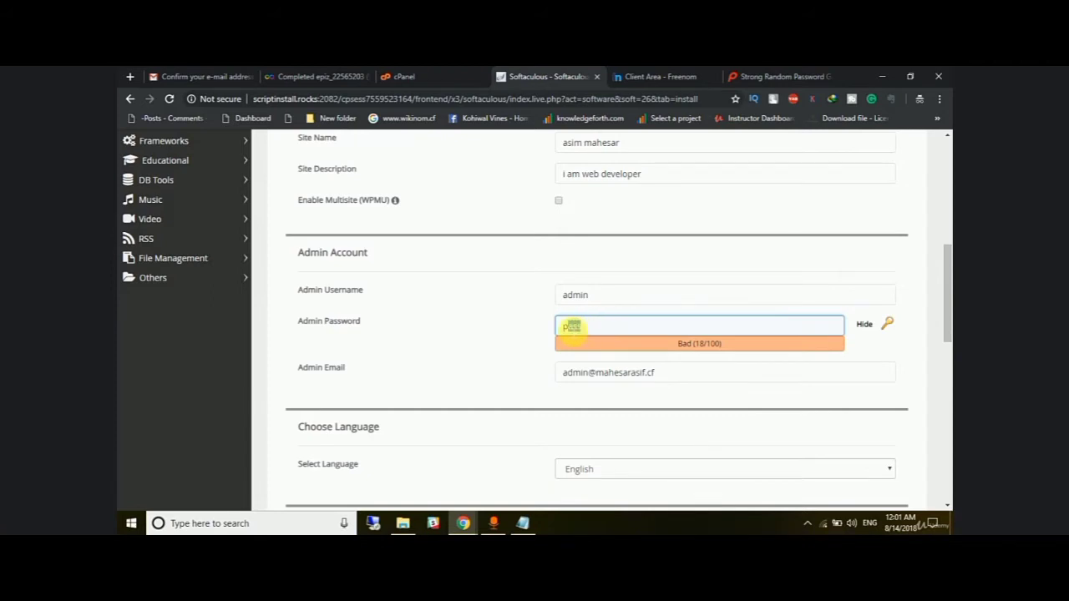
{"action": "left_click", "coordinate": [764, 77]}
{"action": "left_click", "coordinate": [516, 333]}
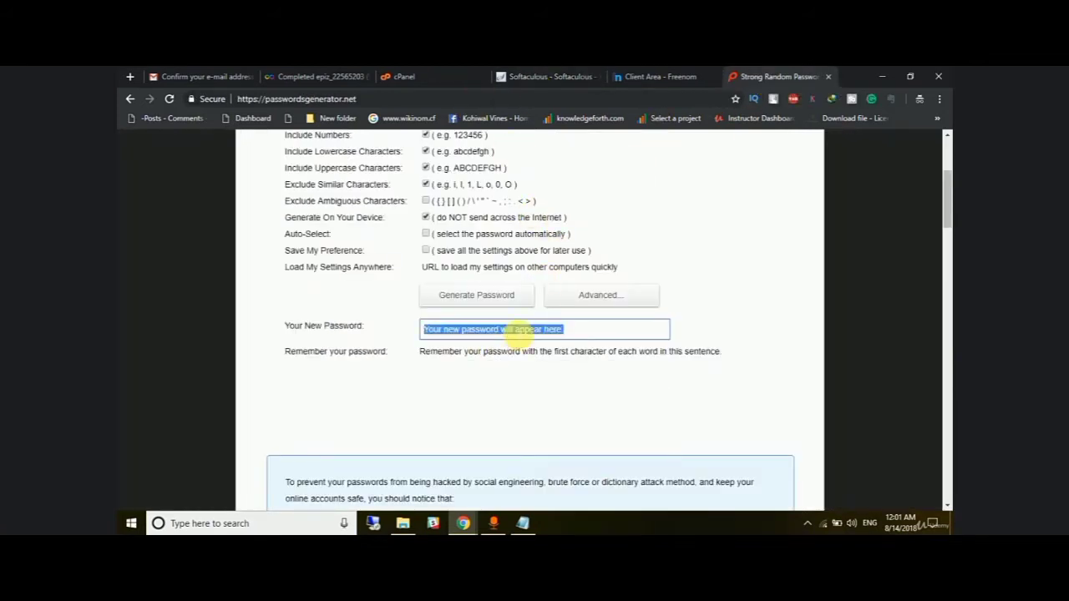
{"action": "left_click", "coordinate": [551, 77]}
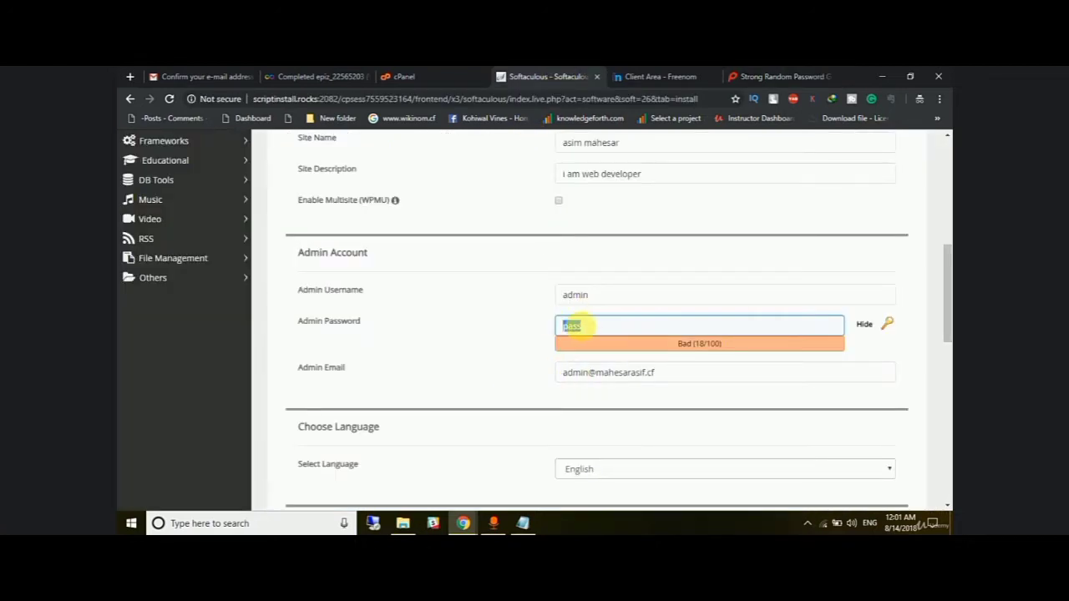
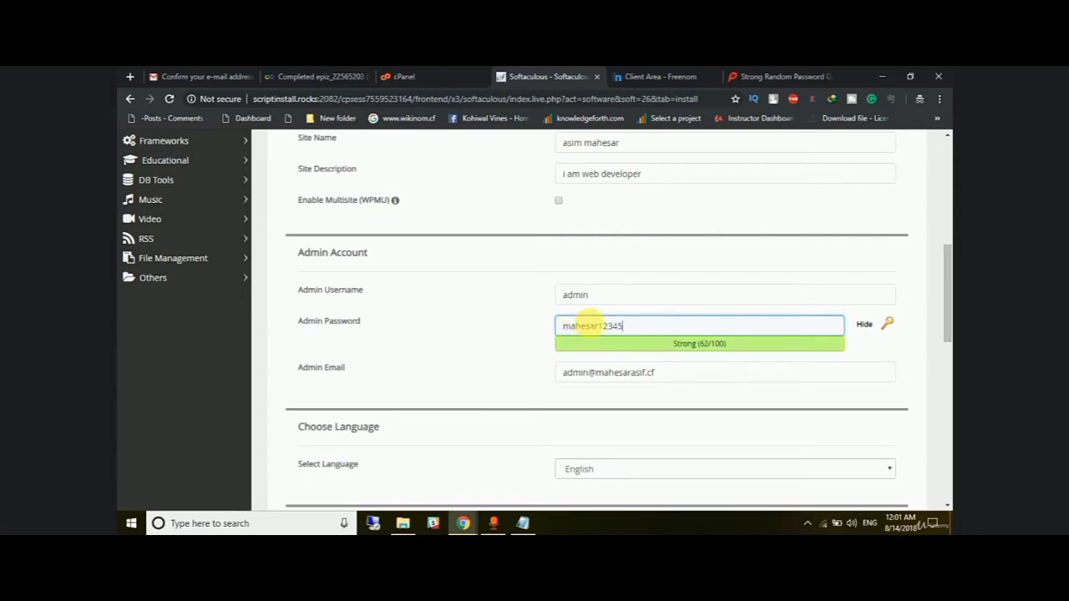
{"action": "scroll", "coordinate": [593, 325], "scroll_direction": "down", "scroll_amount": 3}
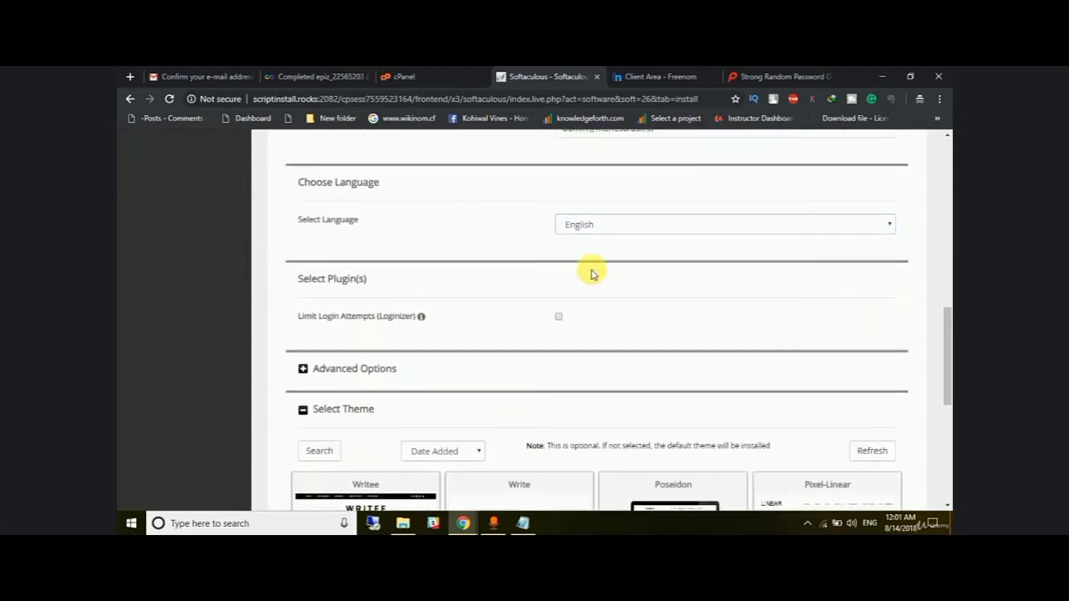
Step: Keep English selected as the site language
{"action": "scroll", "coordinate": [591, 274], "scroll_direction": "down", "scroll_amount": 1}
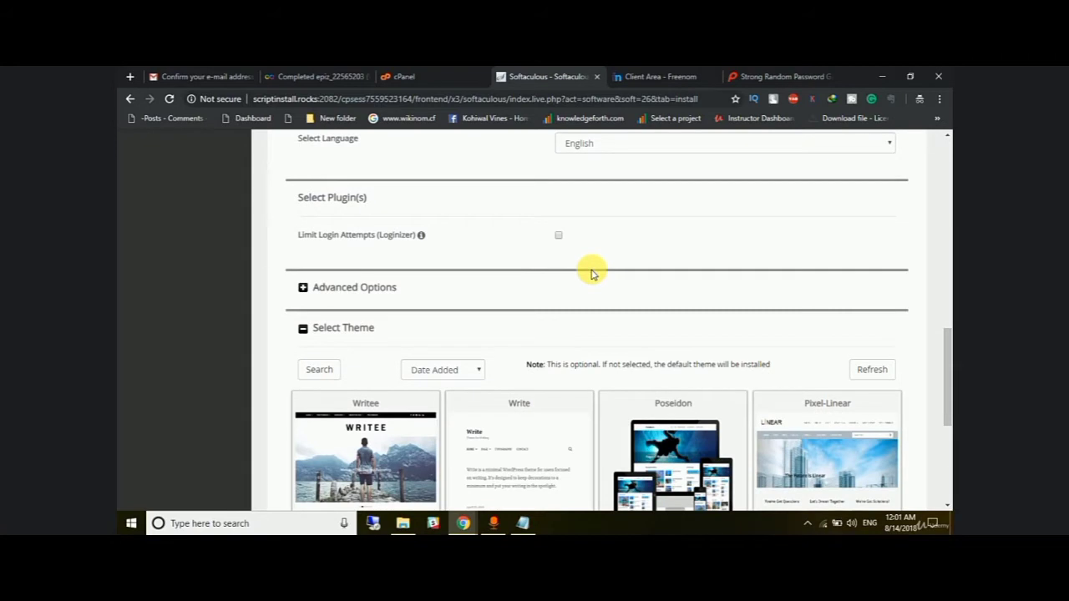
{"action": "scroll", "coordinate": [592, 284], "scroll_direction": "down", "scroll_amount": 1}
{"action": "scroll", "coordinate": [593, 287], "scroll_direction": "up", "scroll_amount": 2}
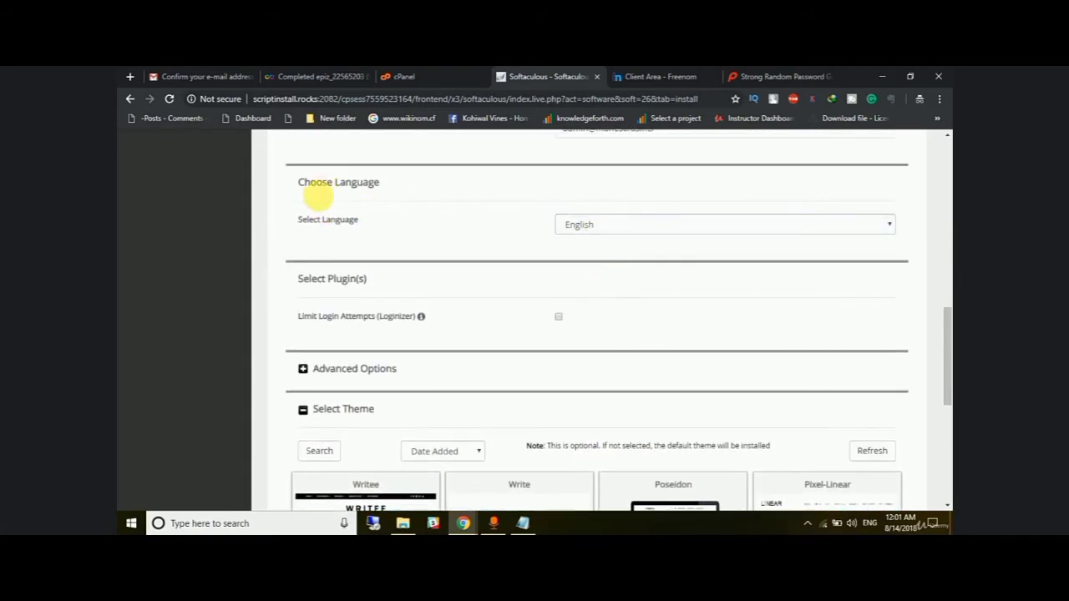
{"action": "left_click", "coordinate": [318, 221]}
{"action": "left_click_drag", "start_coordinate": [305, 181], "coordinate": [396, 182]}
{"action": "left_click", "coordinate": [397, 184]}
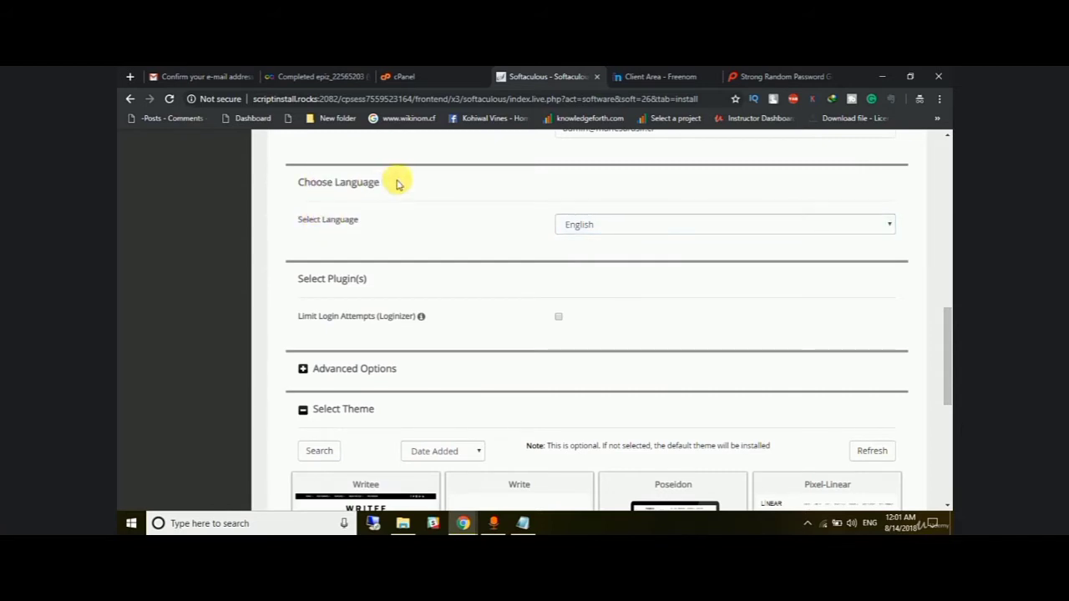
{"action": "left_click", "coordinate": [604, 233]}
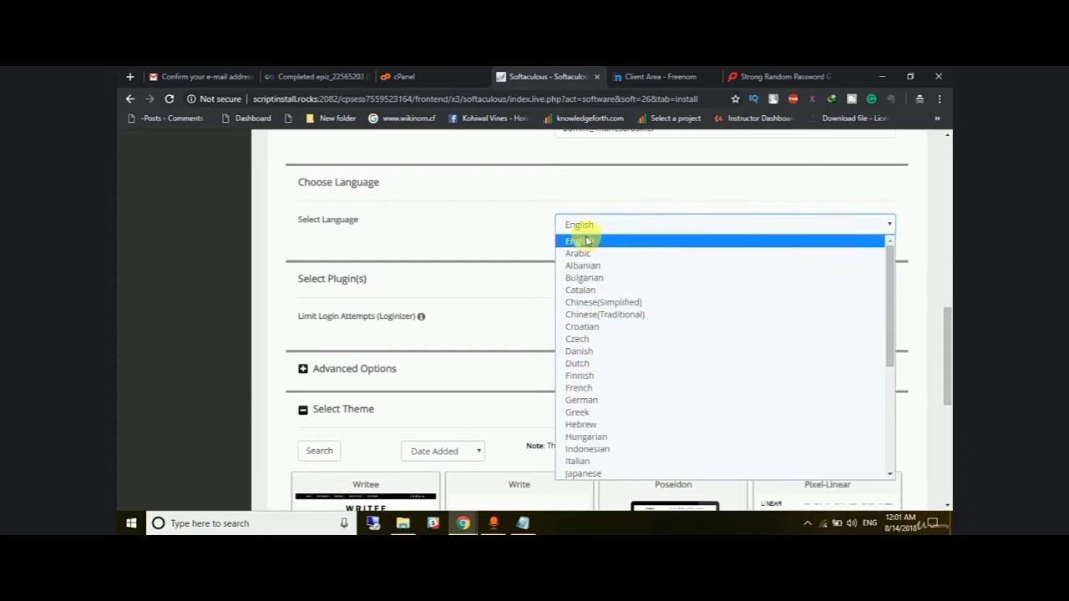
{"action": "left_click", "coordinate": [579, 230]}
{"action": "left_click", "coordinate": [613, 224]}
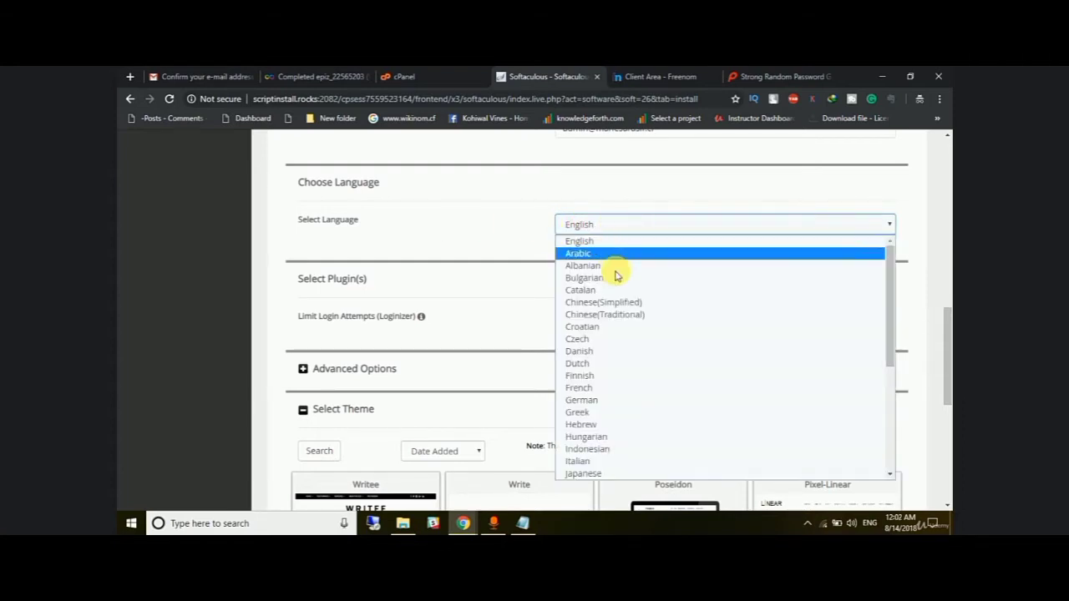
{"action": "scroll", "coordinate": [639, 381], "scroll_direction": "down", "scroll_amount": 3}
{"action": "scroll", "coordinate": [639, 380], "scroll_direction": "up", "scroll_amount": 3}
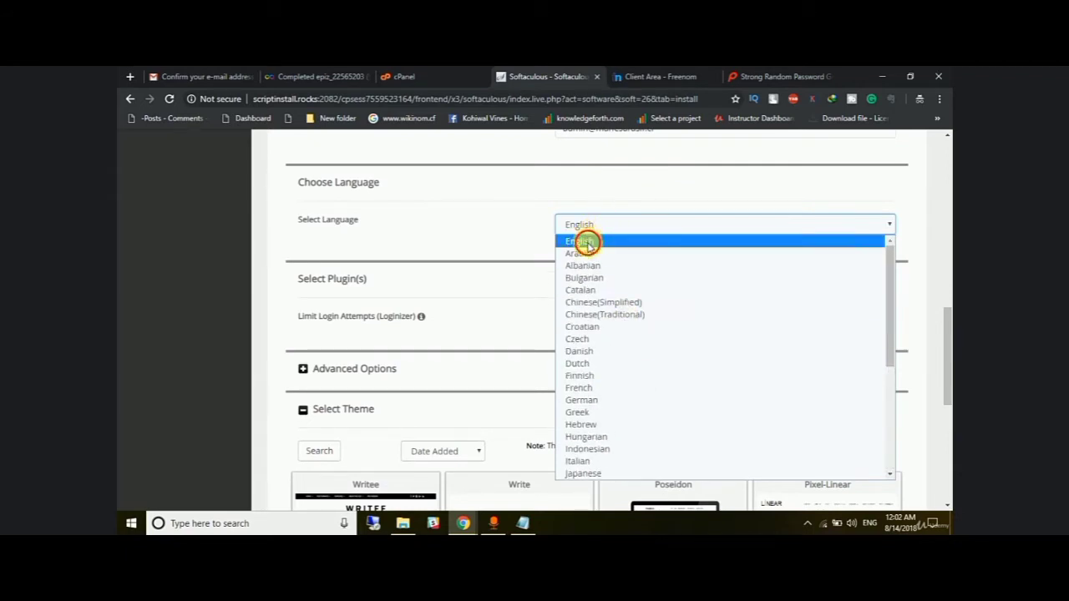
{"action": "left_click", "coordinate": [588, 242]}
{"action": "scroll", "coordinate": [593, 335], "scroll_direction": "down", "scroll_amount": 2}
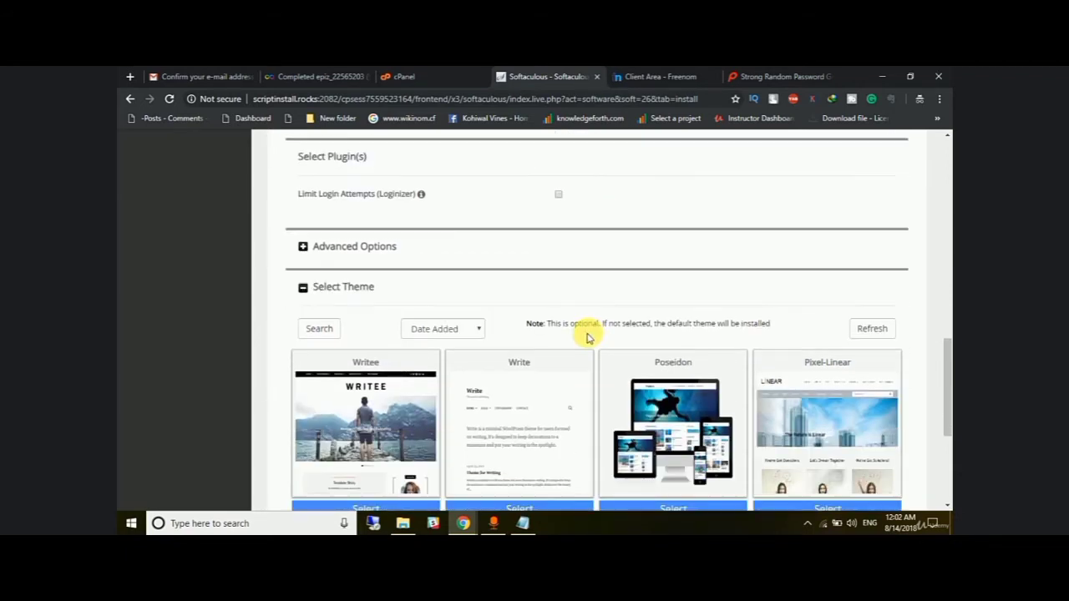
{"action": "scroll", "coordinate": [589, 338], "scroll_direction": "down", "scroll_amount": 4}
Step: Copy the e-mail address from the Notepad notes for the installation details field
{"action": "left_click", "coordinate": [625, 406]}
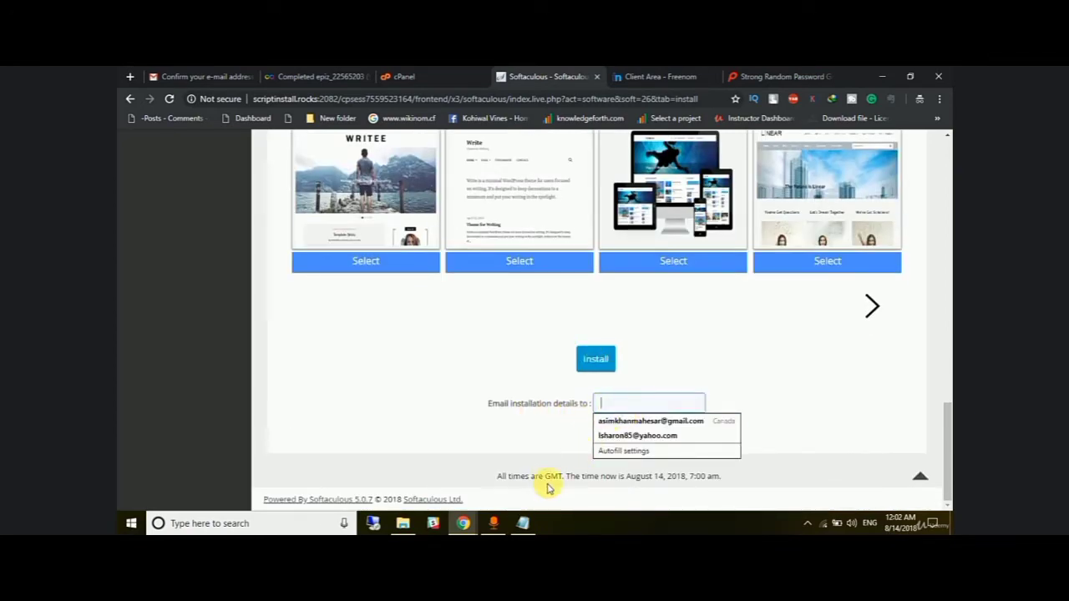
{"action": "left_click", "coordinate": [535, 447]}
{"action": "left_click", "coordinate": [522, 523]}
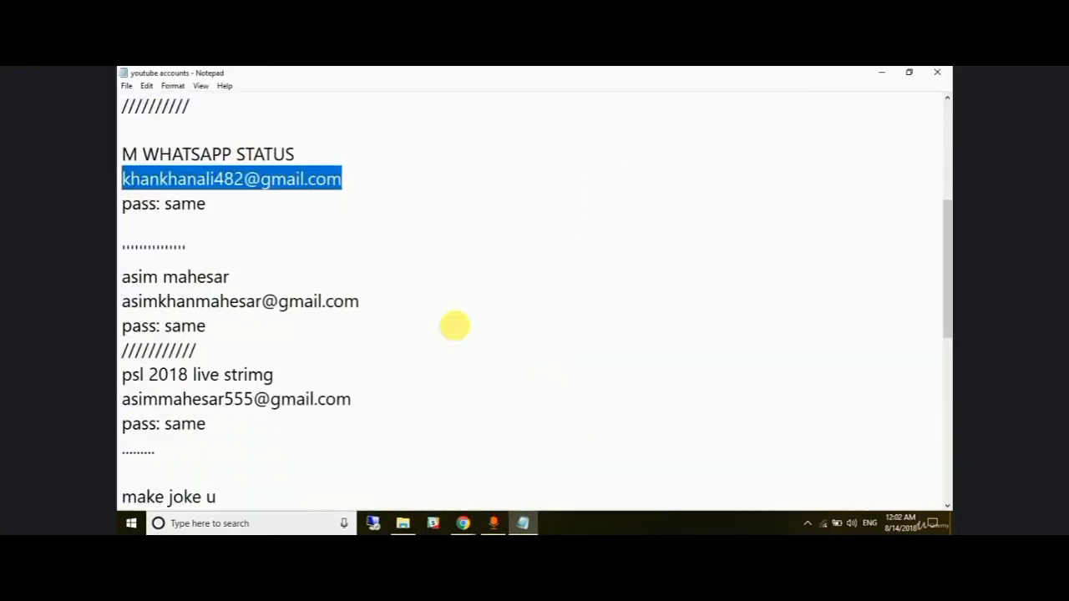
{"action": "left_click", "coordinate": [260, 179]}
{"action": "right_click", "coordinate": [260, 180]}
{"action": "right_click", "coordinate": [211, 184]}
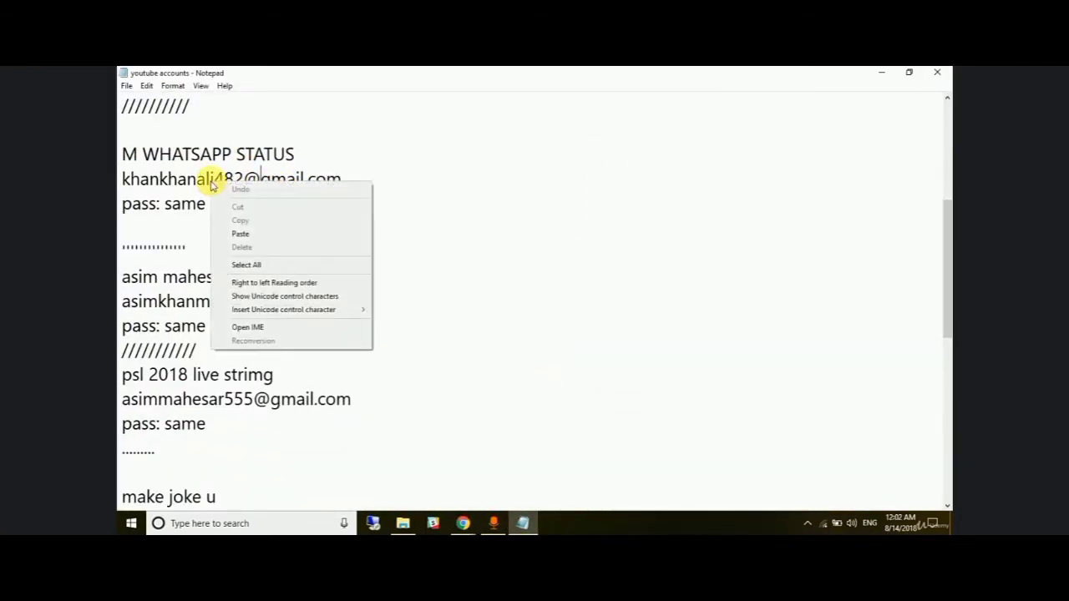
{"action": "left_click", "coordinate": [198, 178]}
{"action": "double_click", "coordinate": [201, 185]}
{"action": "right_click", "coordinate": [200, 185]}
{"action": "left_click", "coordinate": [225, 220]}
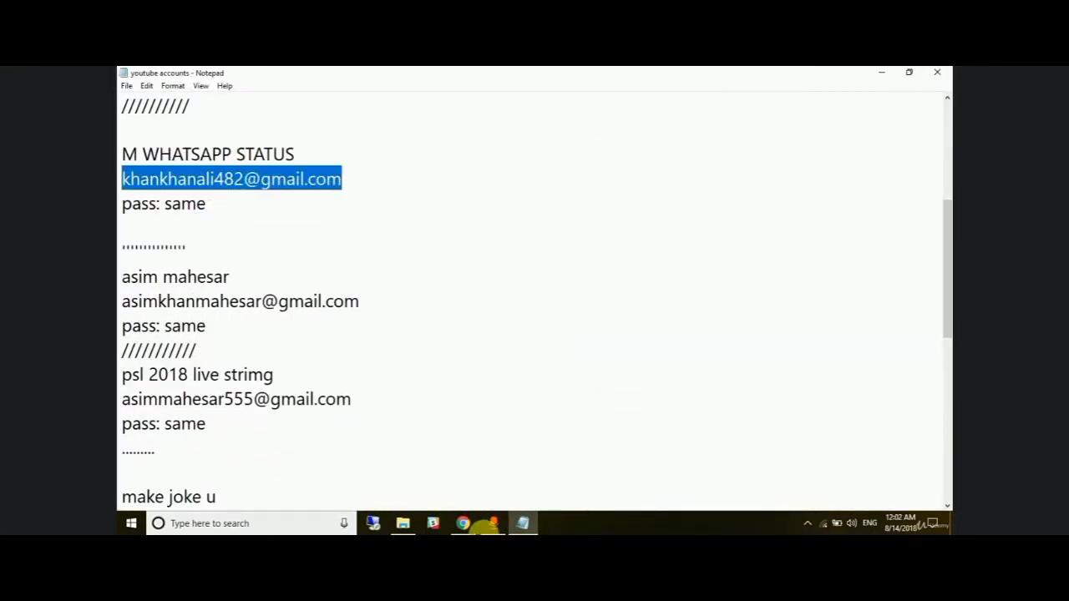
{"action": "mouse_move", "coordinate": [464, 523]}
{"action": "left_click", "coordinate": [437, 487]}
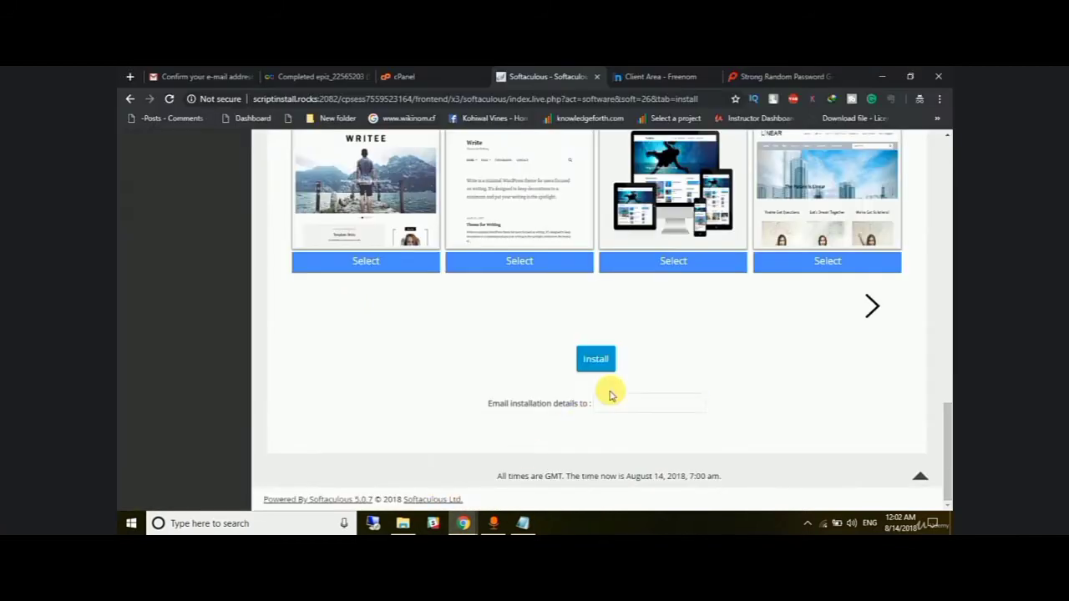
Step: Paste the copied e-mail into the Email installation details field and install WordPress
{"action": "left_click", "coordinate": [621, 404]}
{"action": "right_click", "coordinate": [632, 410]}
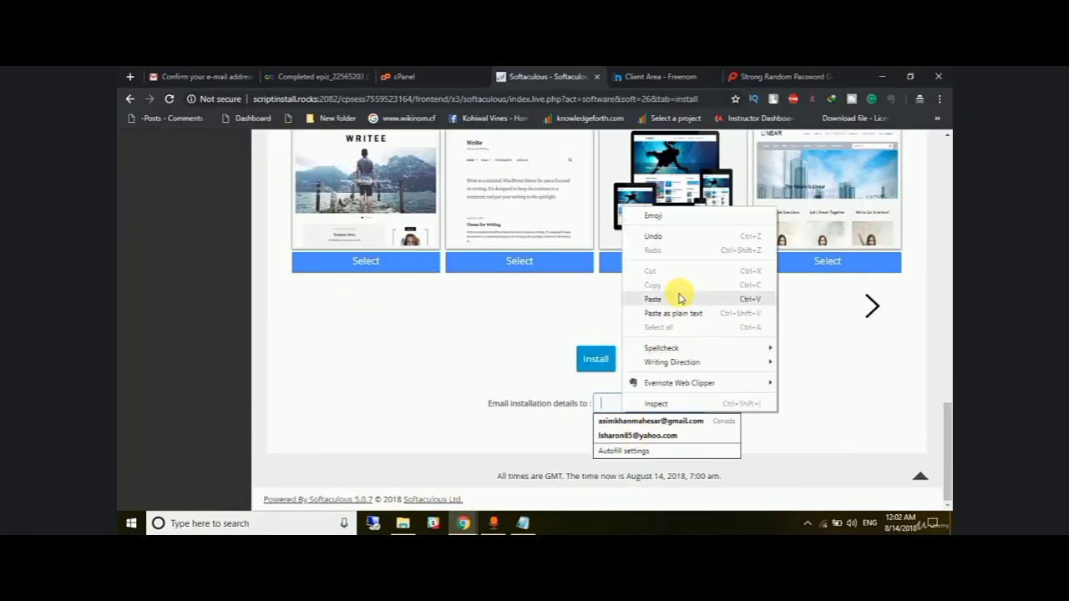
{"action": "left_click", "coordinate": [653, 299]}
{"action": "left_click", "coordinate": [597, 361]}
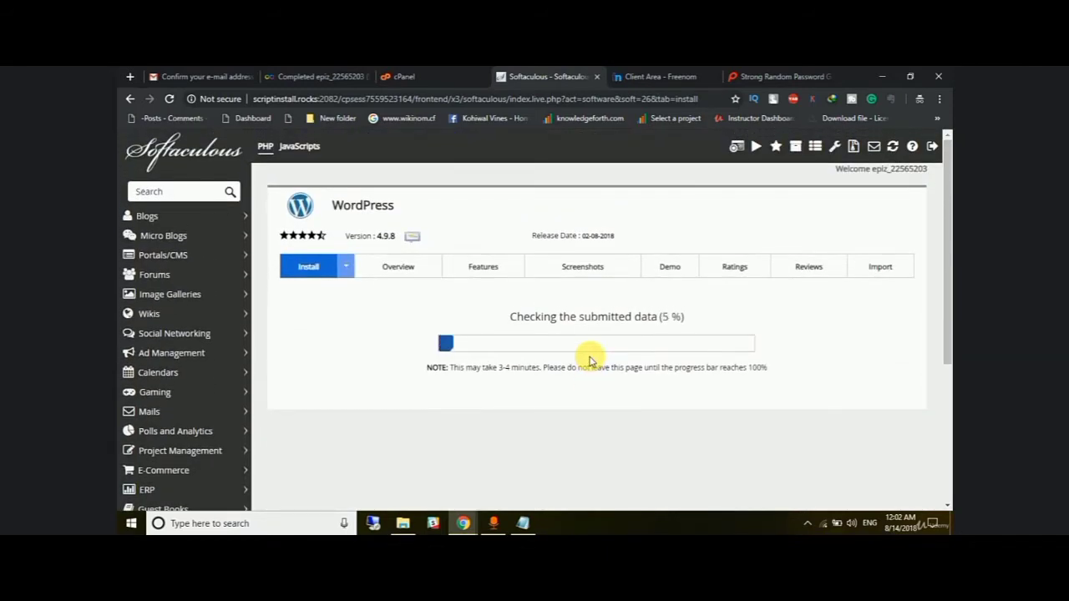
Step: Open the new site's URL from the success page in a new tab
{"action": "left_click_drag", "start_coordinate": [559, 324], "coordinate": [639, 328]}
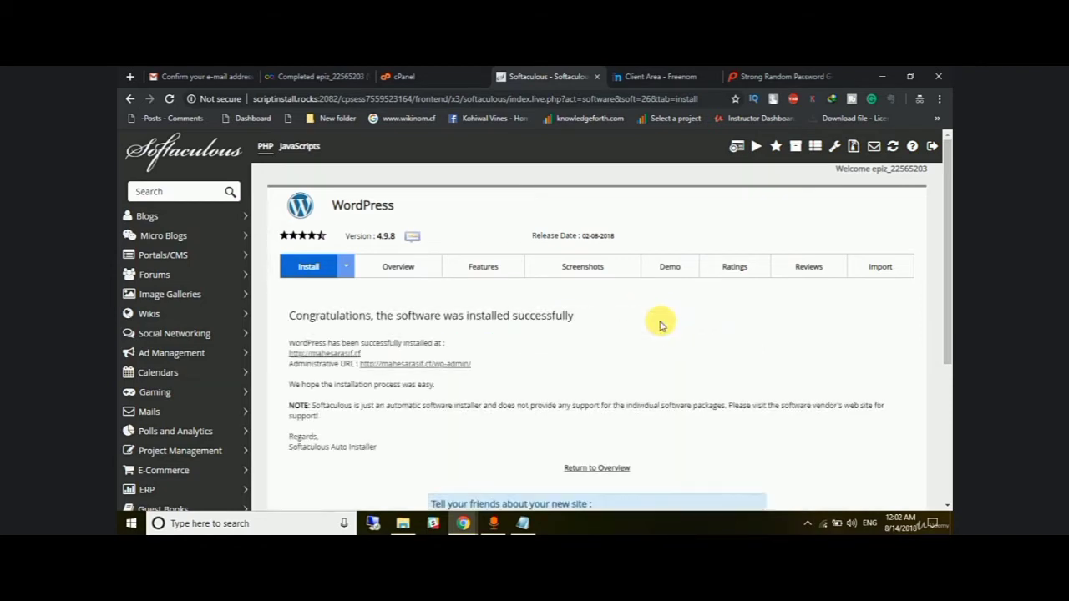
{"action": "scroll", "coordinate": [550, 324], "scroll_direction": "down", "scroll_amount": 2}
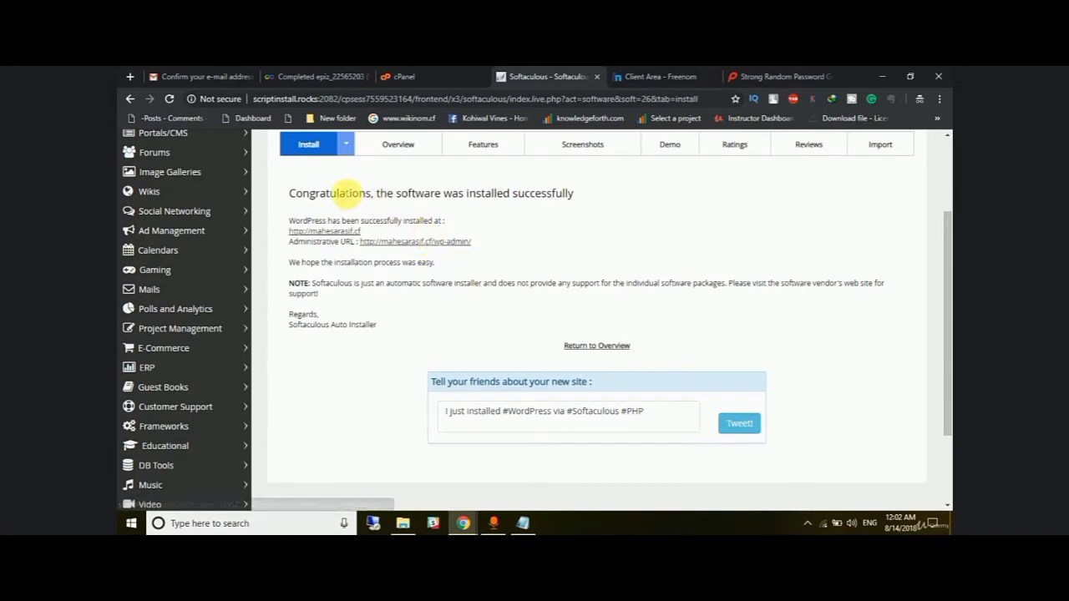
{"action": "left_click_drag", "start_coordinate": [347, 193], "coordinate": [558, 193]}
{"action": "left_click", "coordinate": [589, 195]}
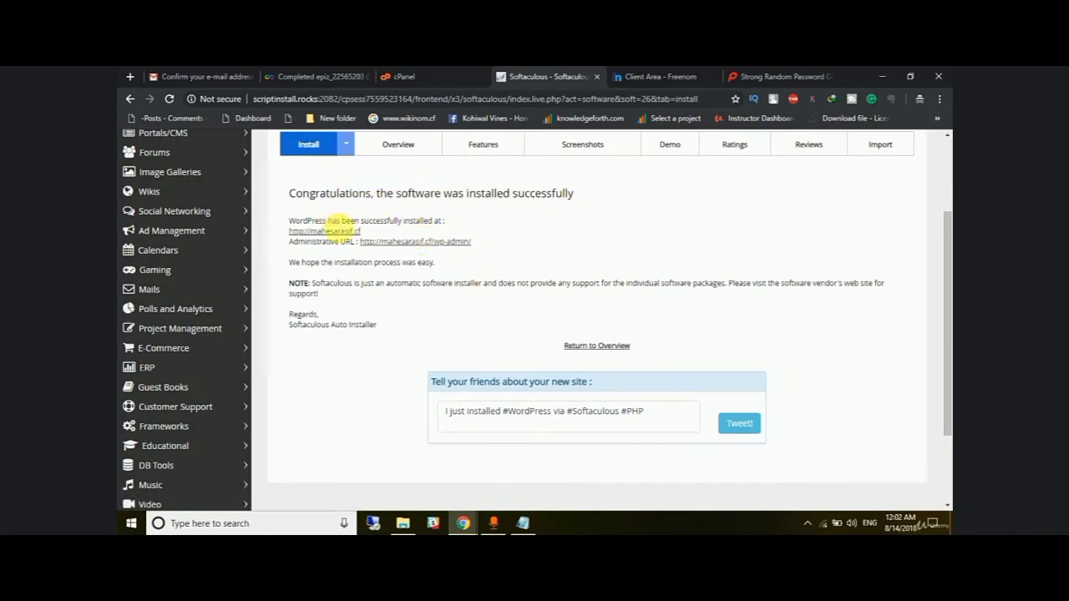
{"action": "left_click", "coordinate": [326, 231]}
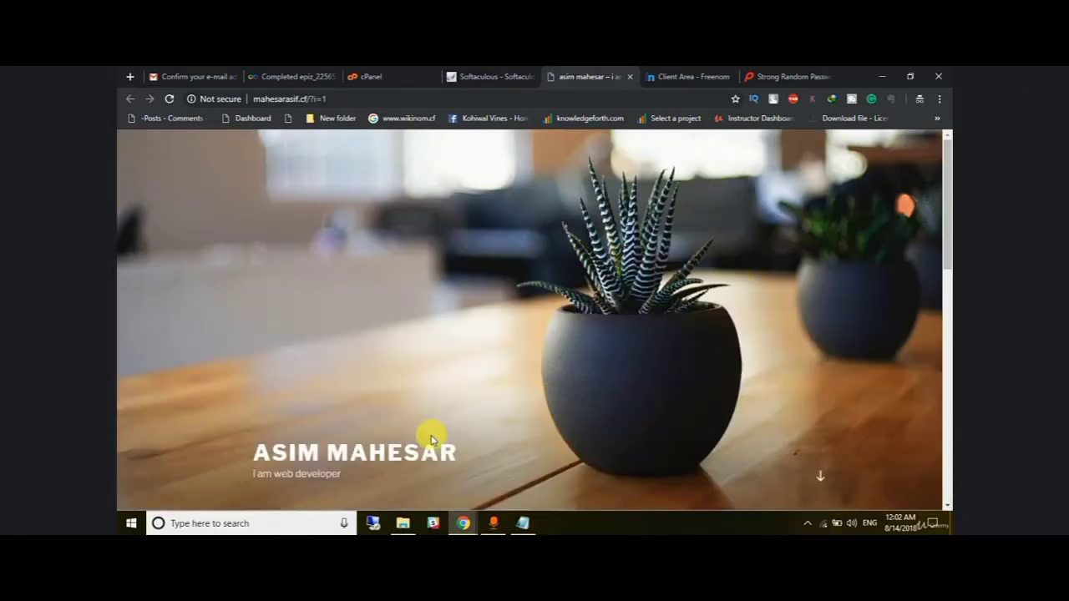
Step: Check the site title, 'i am web developer' tagline and web address on the new homepage
{"action": "scroll", "coordinate": [305, 409], "scroll_direction": "down", "scroll_amount": 1}
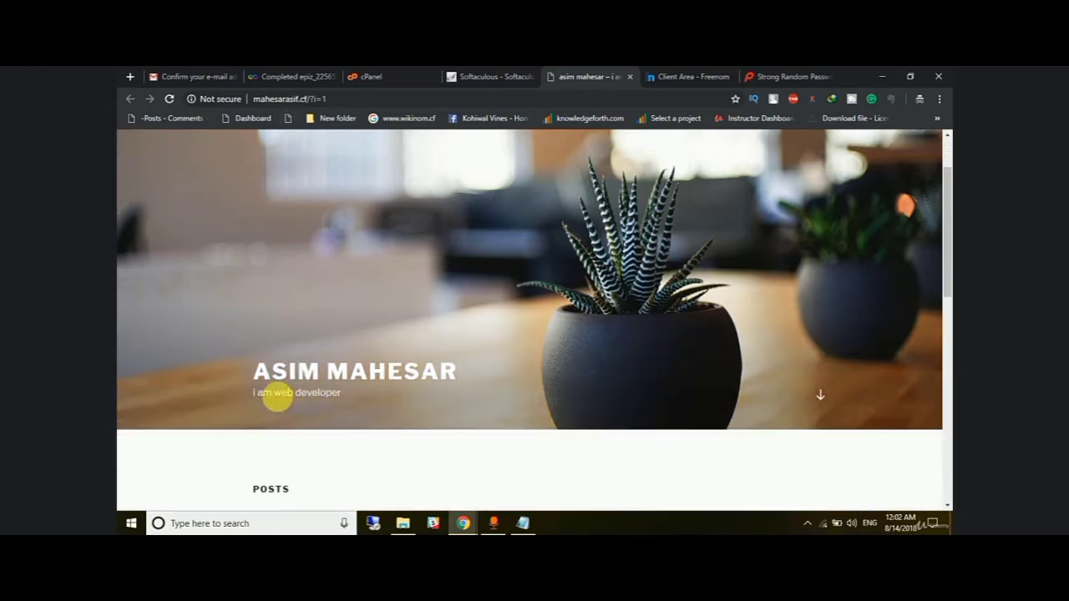
{"action": "left_click_drag", "start_coordinate": [274, 395], "coordinate": [377, 390]}
{"action": "left_click", "coordinate": [376, 390]}
{"action": "left_click_drag", "start_coordinate": [238, 371], "coordinate": [555, 373]}
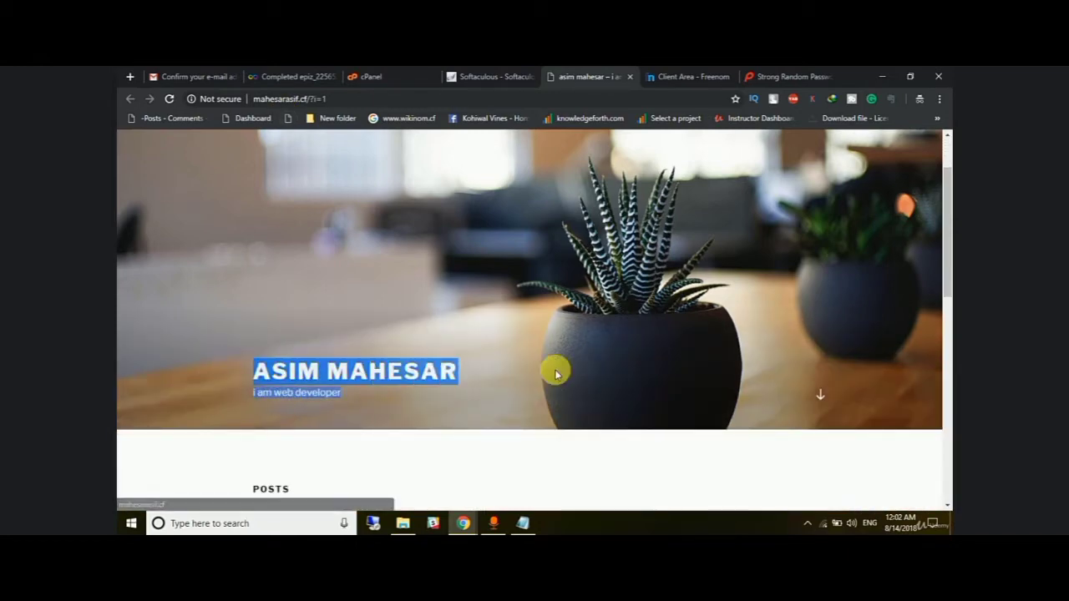
{"action": "left_click", "coordinate": [318, 100]}
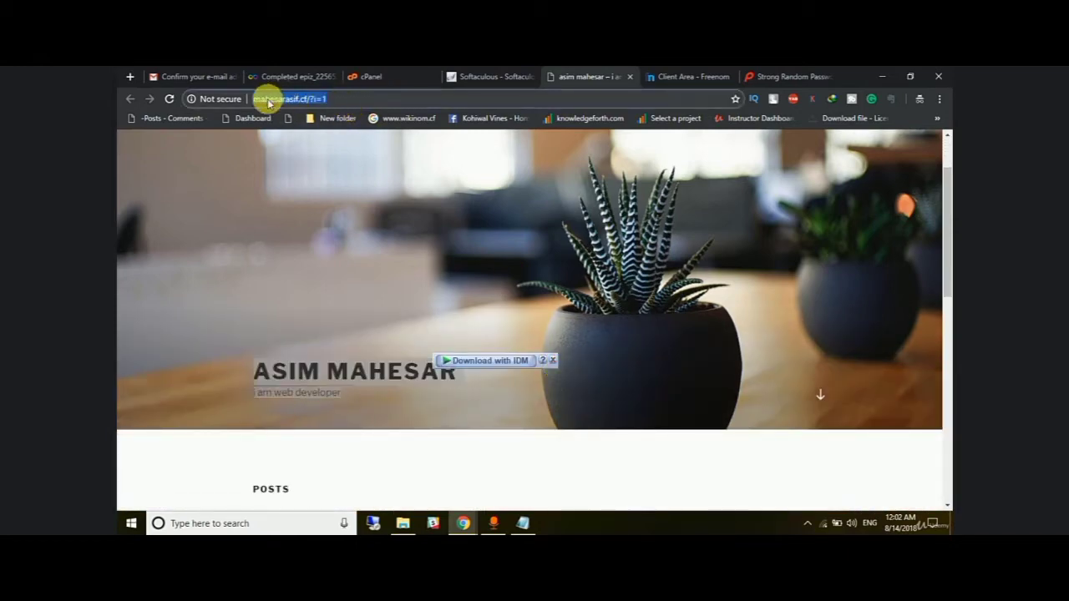
{"action": "left_click", "coordinate": [339, 100]}
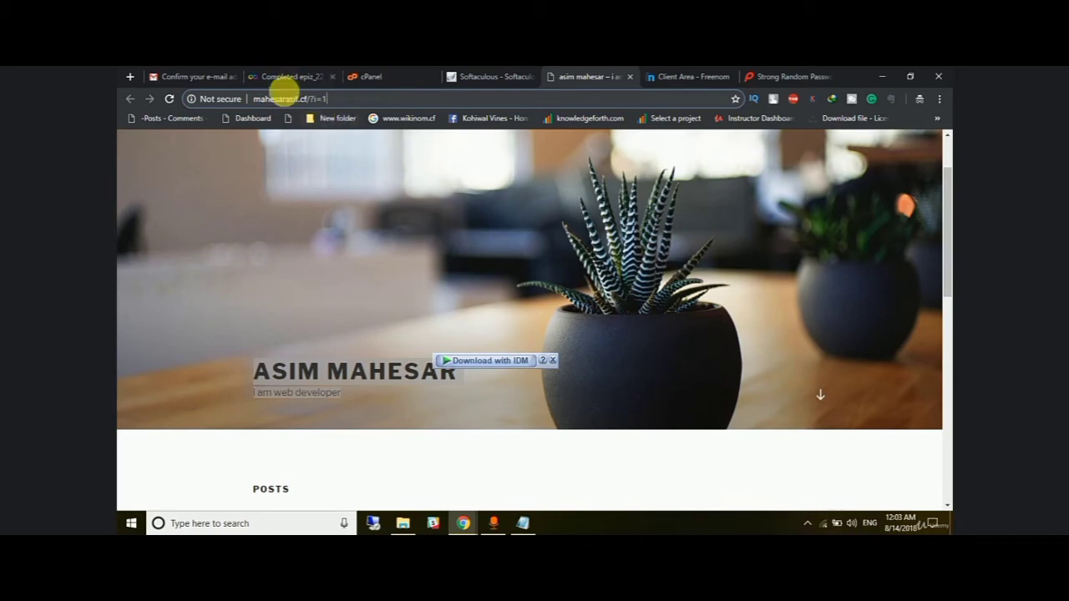
{"action": "left_click_drag", "start_coordinate": [266, 99], "coordinate": [381, 105]}
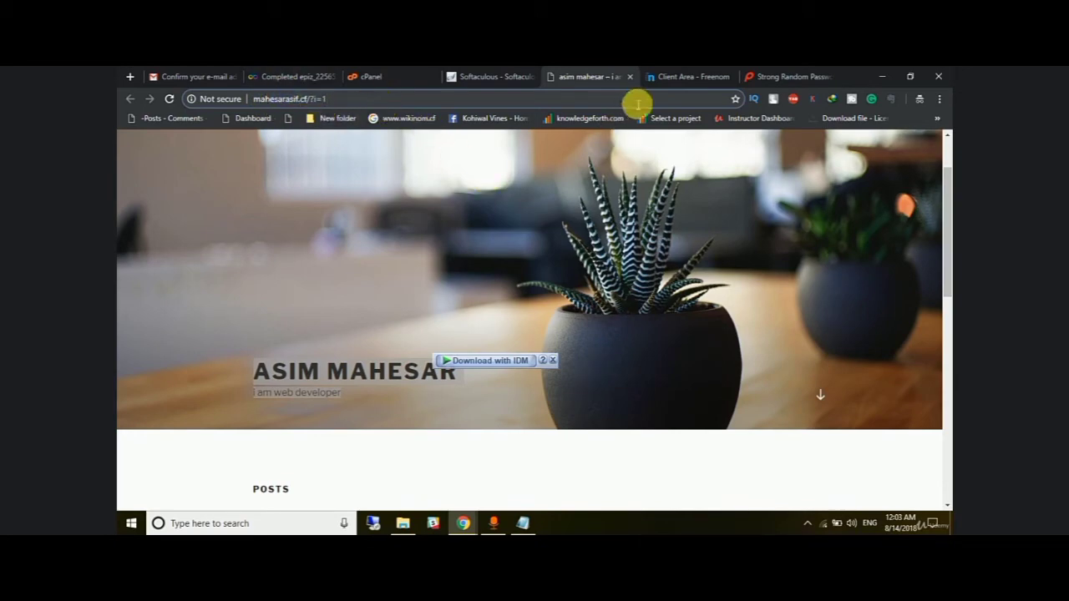
{"action": "left_click", "coordinate": [678, 77]}
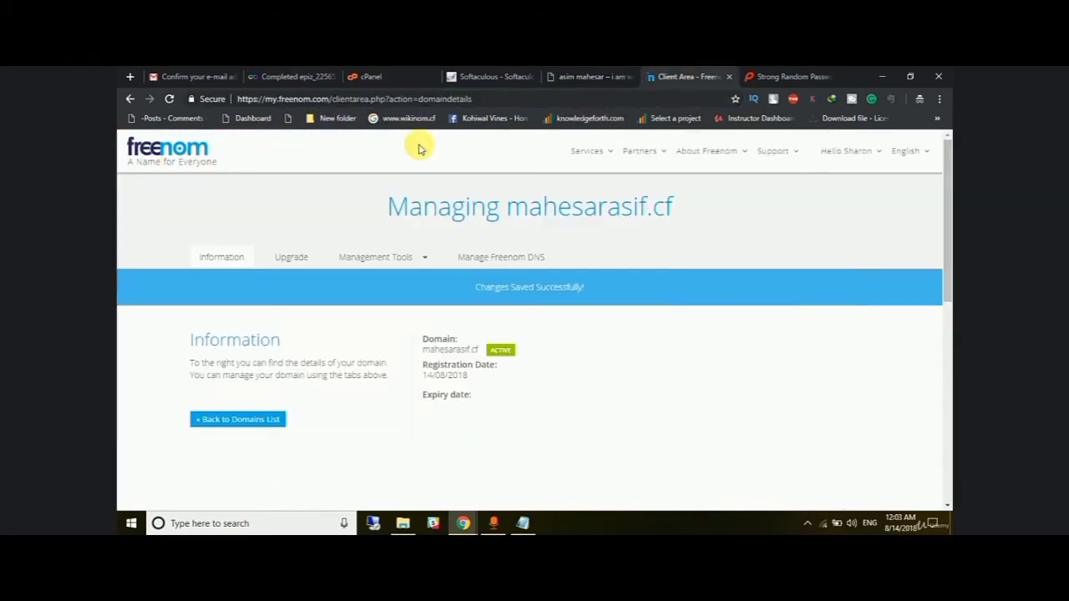
{"action": "left_click", "coordinate": [589, 76]}
Step: Scroll past the Hello world! post and sidebar widgets down to the footer
{"action": "scroll", "coordinate": [626, 232], "scroll_direction": "down", "scroll_amount": 3}
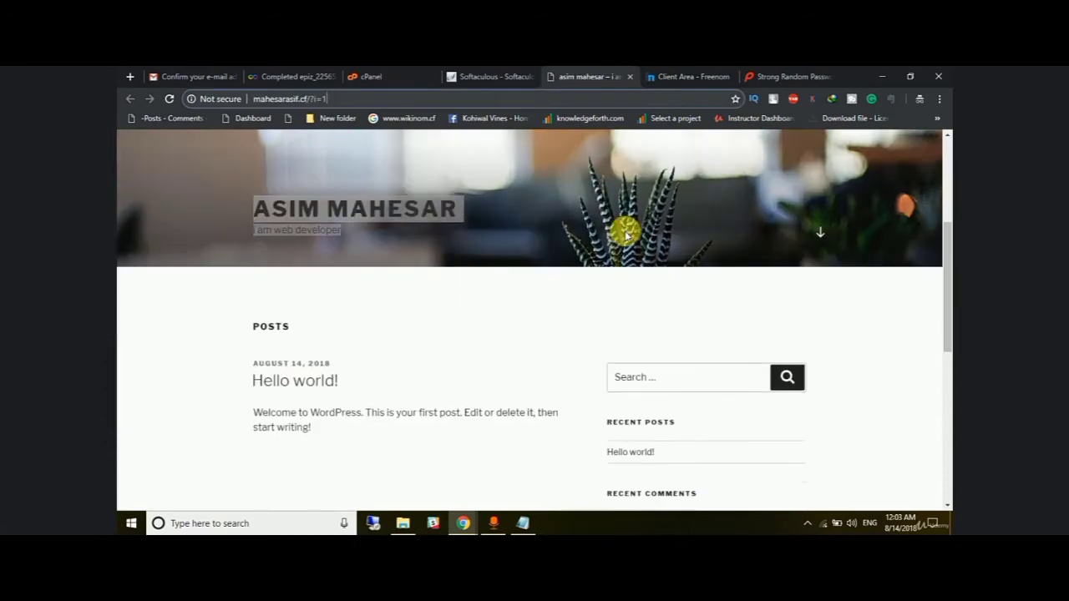
{"action": "scroll", "coordinate": [424, 267], "scroll_direction": "down", "scroll_amount": 2}
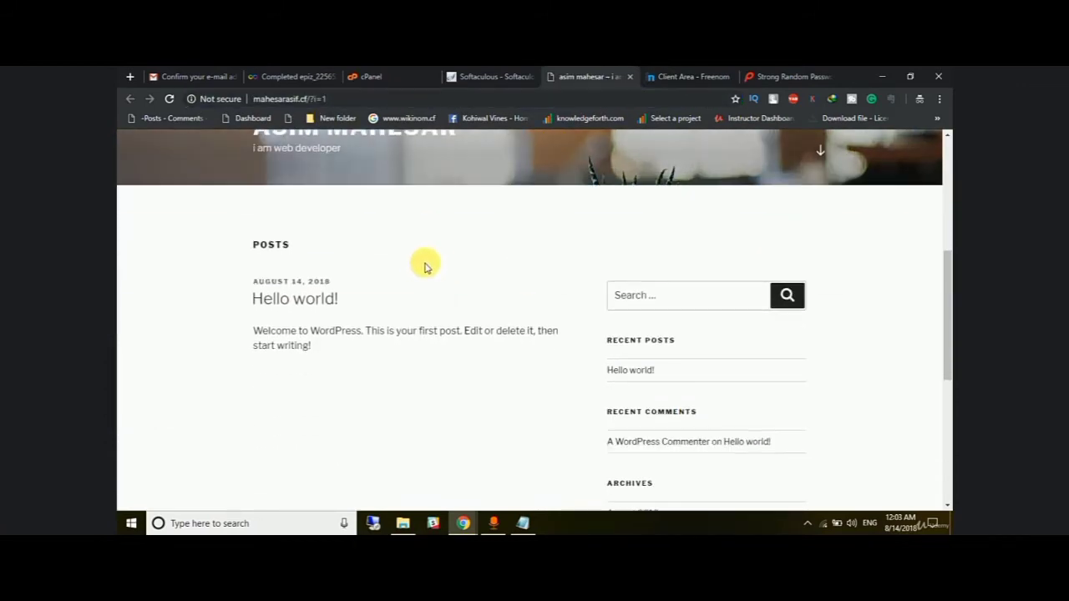
{"action": "scroll", "coordinate": [424, 268], "scroll_direction": "down", "scroll_amount": 3}
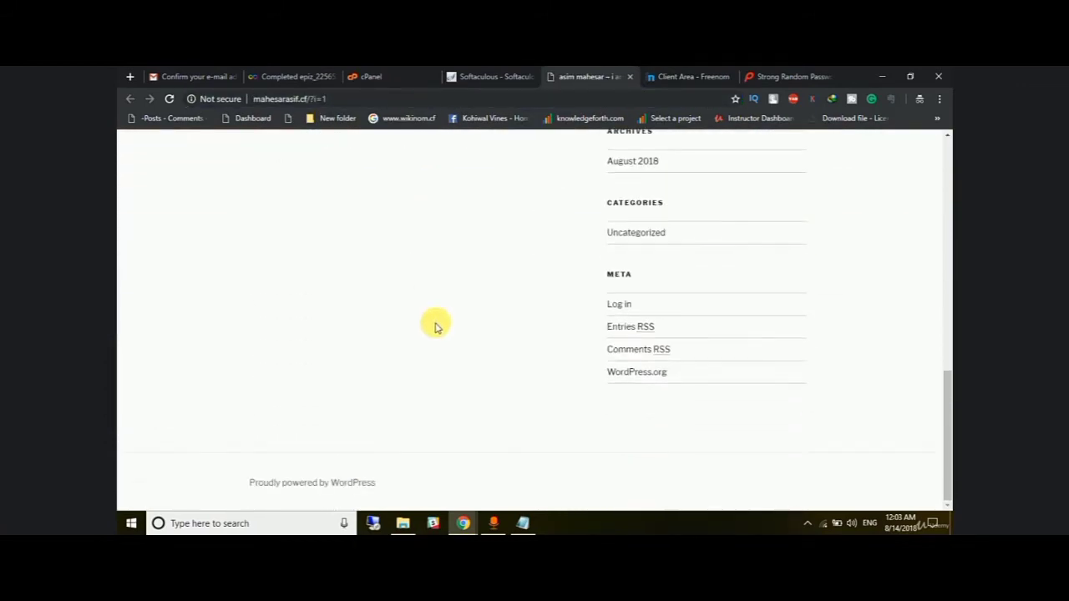
{"action": "left_click_drag", "start_coordinate": [944, 411], "coordinate": [946, 170]}
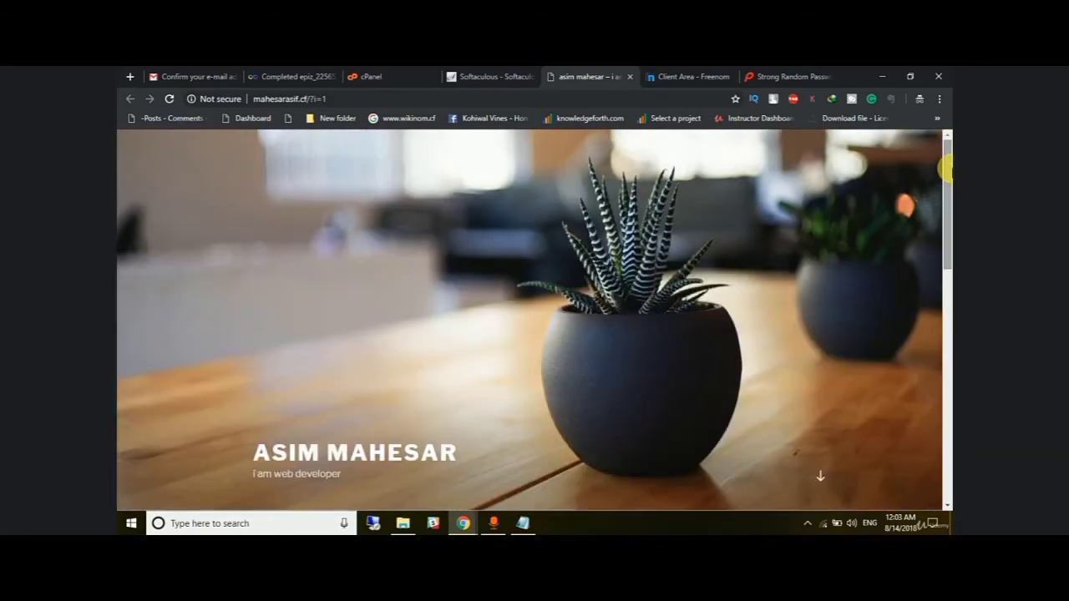
{"action": "key", "text": "F10"}
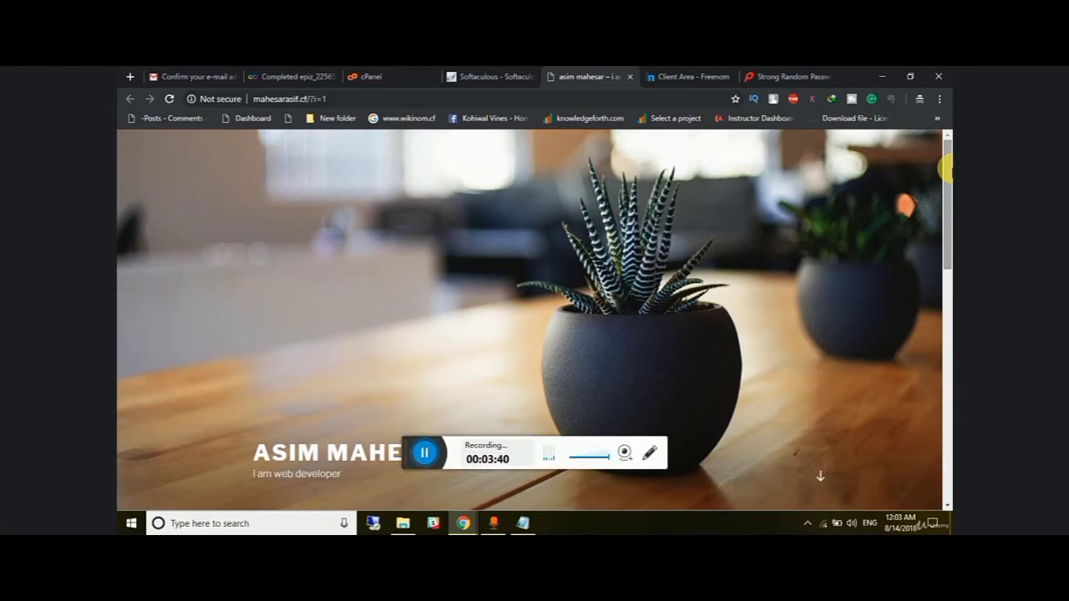
{"action": "left_click", "coordinate": [431, 453]}
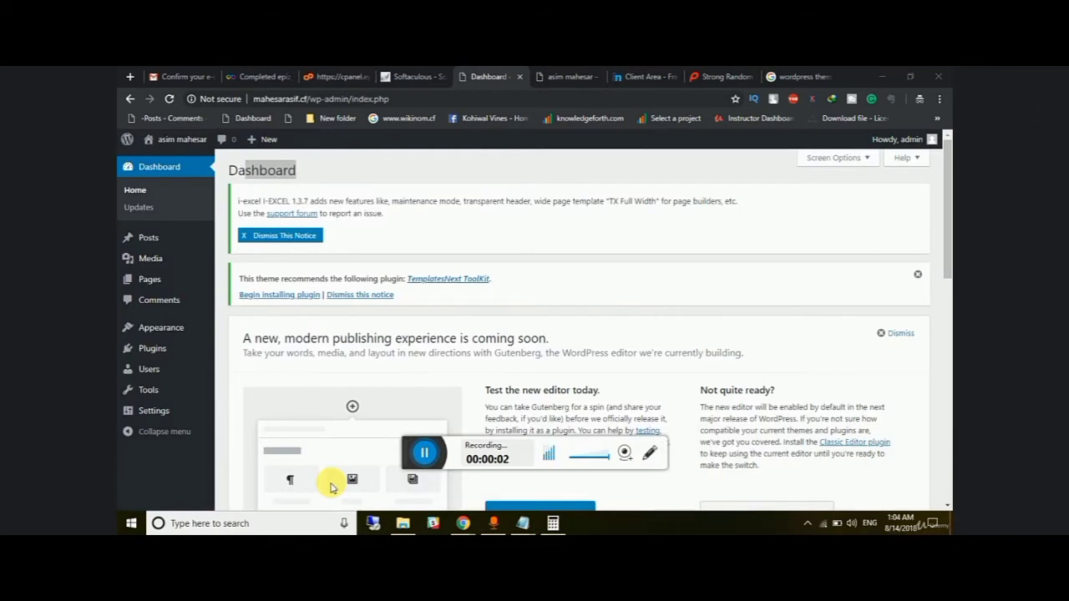
Step: Open Plugins > Add New from the Dashboard sidebar
{"action": "left_click", "coordinate": [230, 170]}
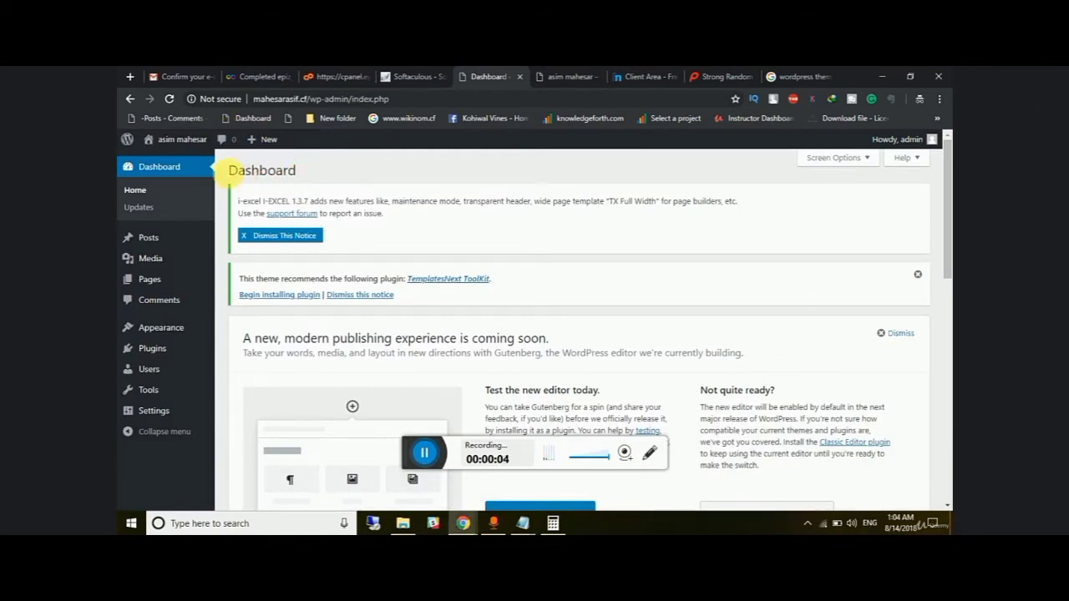
{"action": "double_click", "coordinate": [244, 171]}
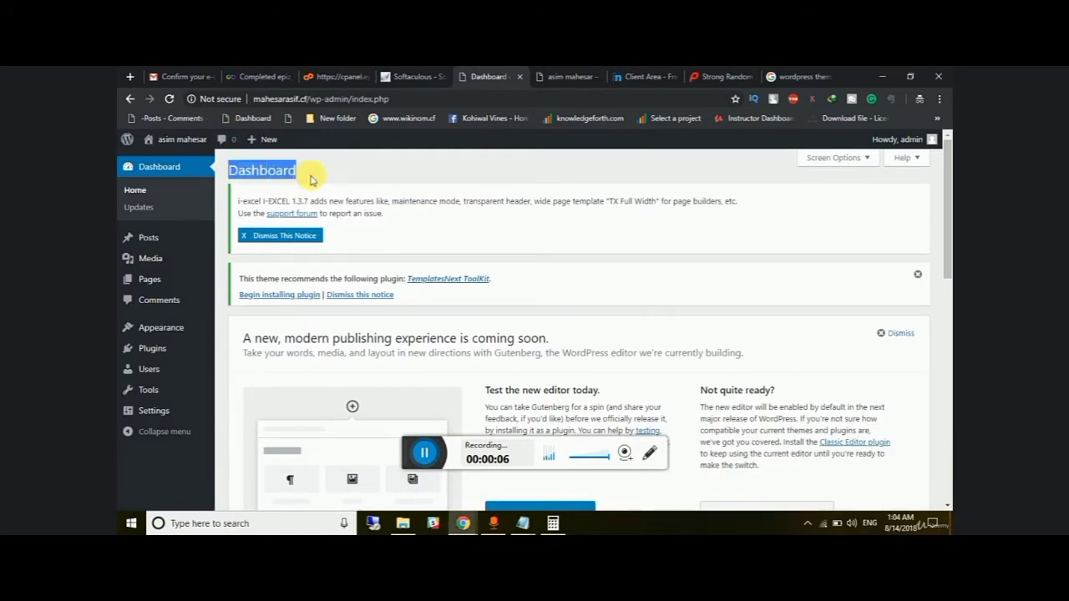
{"action": "left_click", "coordinate": [310, 177]}
{"action": "mouse_move", "coordinate": [181, 241]}
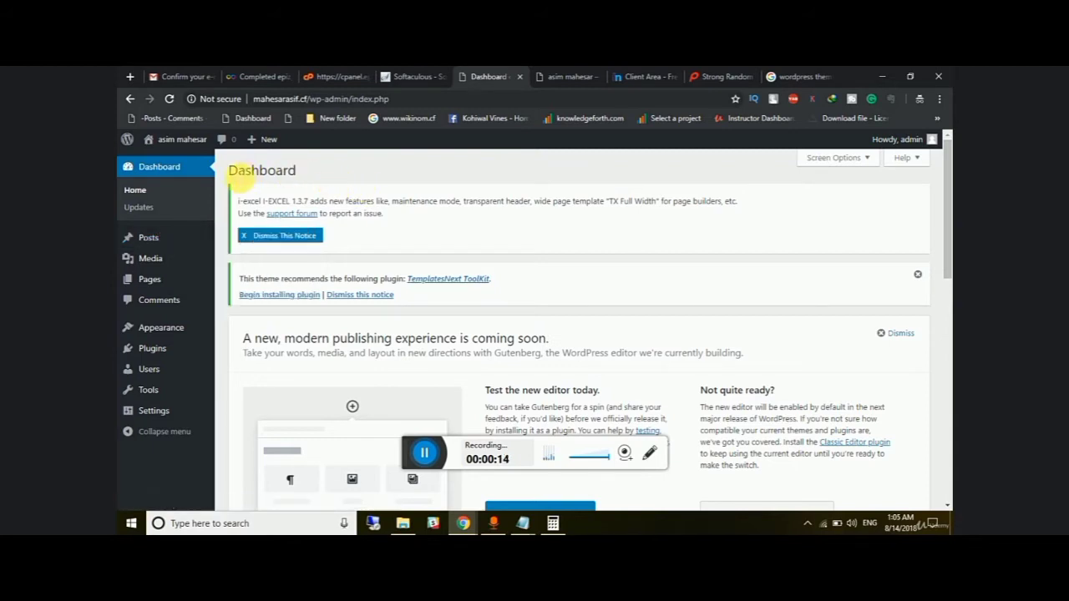
{"action": "left_click_drag", "start_coordinate": [237, 174], "coordinate": [303, 172]}
{"action": "left_click", "coordinate": [248, 170]}
{"action": "left_click_drag", "start_coordinate": [236, 175], "coordinate": [310, 168]}
{"action": "left_click", "coordinate": [315, 172]}
{"action": "left_click_drag", "start_coordinate": [238, 174], "coordinate": [303, 177]}
{"action": "left_click", "coordinate": [301, 175]}
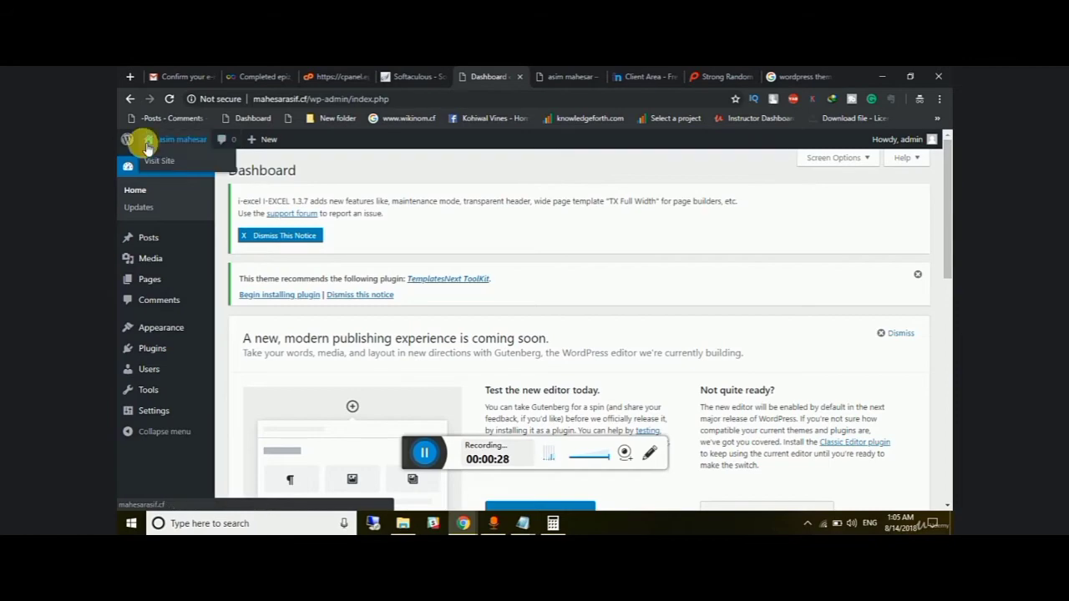
{"action": "scroll", "coordinate": [462, 285], "scroll_direction": "down", "scroll_amount": 1}
{"action": "scroll", "coordinate": [462, 284], "scroll_direction": "down", "scroll_amount": 6}
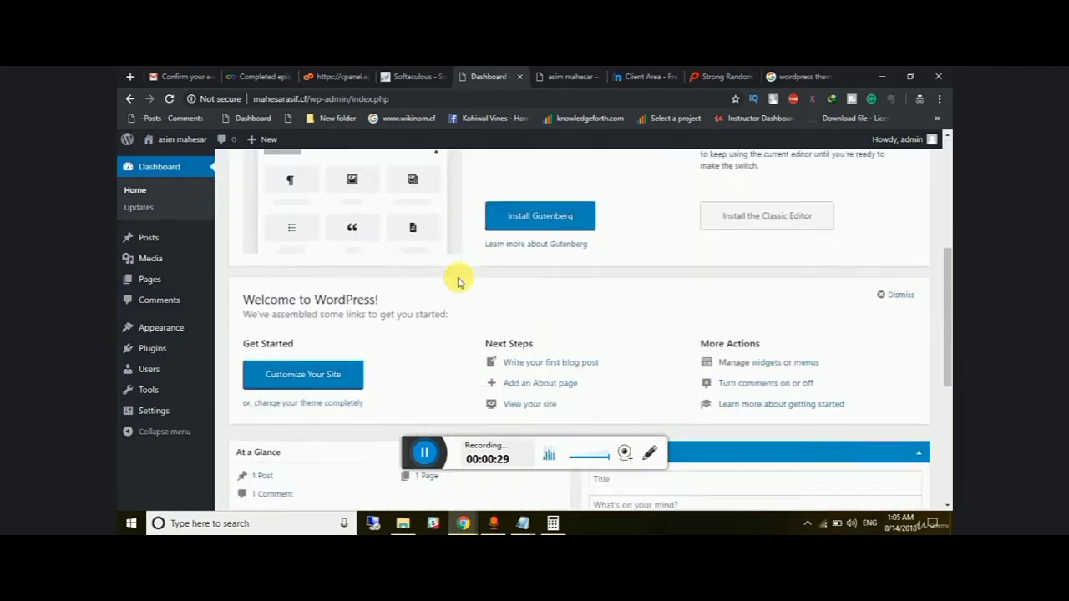
{"action": "scroll", "coordinate": [458, 285], "scroll_direction": "up", "scroll_amount": 2}
{"action": "scroll", "coordinate": [456, 285], "scroll_direction": "up", "scroll_amount": 5}
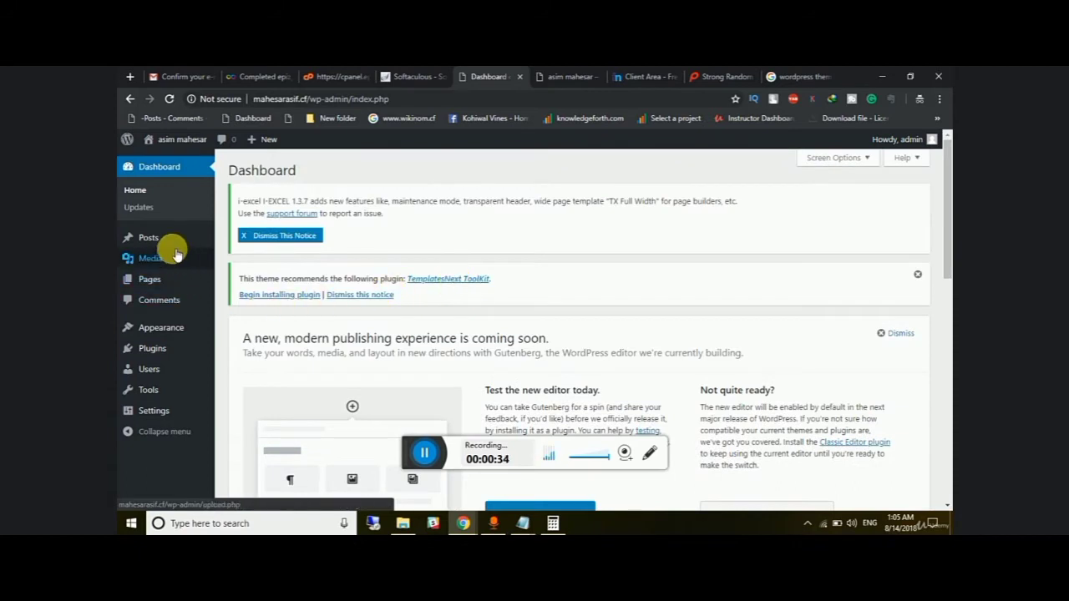
{"action": "mouse_move", "coordinate": [163, 348]}
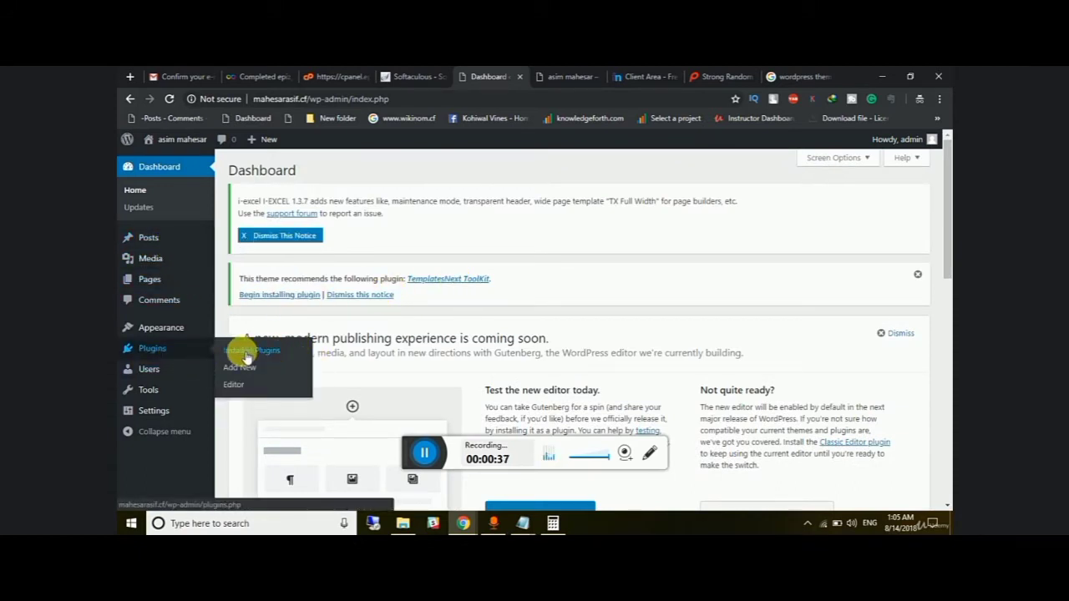
{"action": "left_click", "coordinate": [239, 370]}
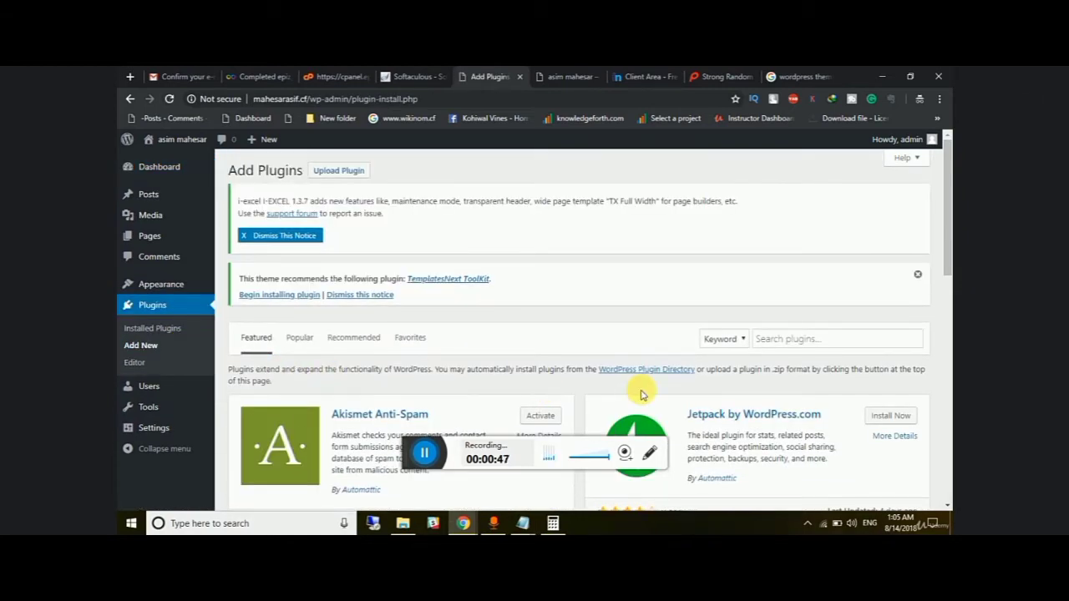
Step: Search plugins for 'yo' and scroll through the 118 matching result cards
{"action": "scroll", "coordinate": [642, 393], "scroll_direction": "down", "scroll_amount": 9}
{"action": "scroll", "coordinate": [642, 392], "scroll_direction": "up", "scroll_amount": 2}
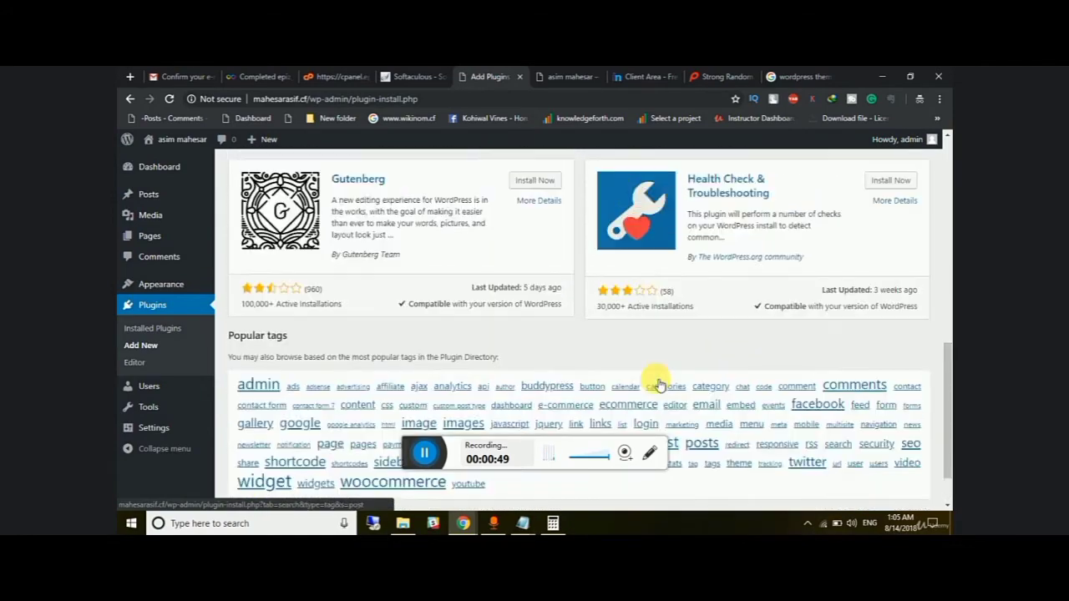
{"action": "scroll", "coordinate": [733, 351], "scroll_direction": "down", "scroll_amount": 3}
{"action": "scroll", "coordinate": [752, 375], "scroll_direction": "up", "scroll_amount": 4}
{"action": "scroll", "coordinate": [754, 381], "scroll_direction": "up", "scroll_amount": 3}
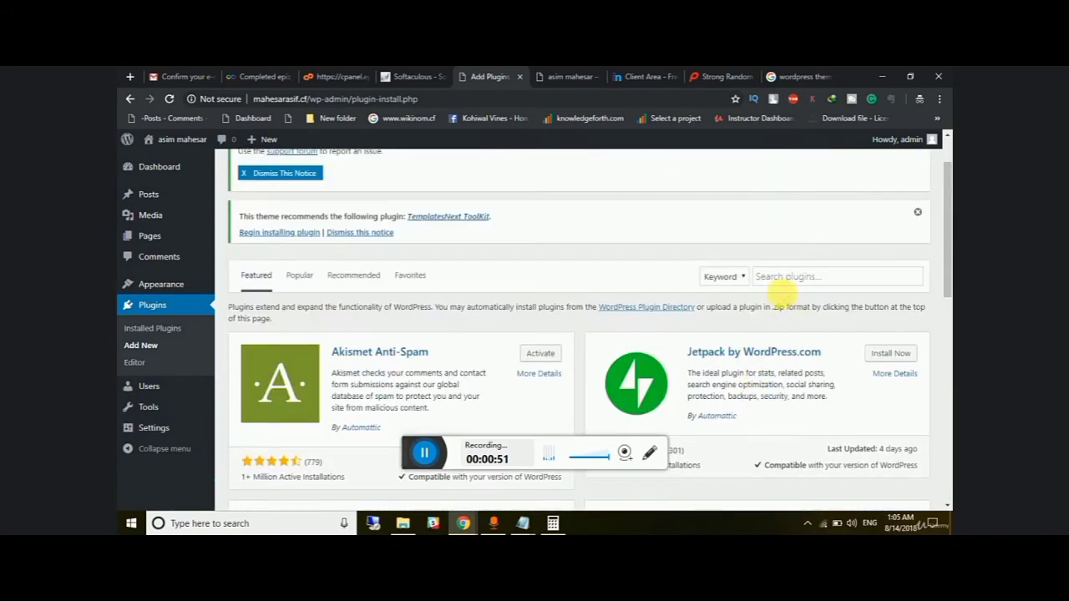
{"action": "left_click", "coordinate": [789, 276]}
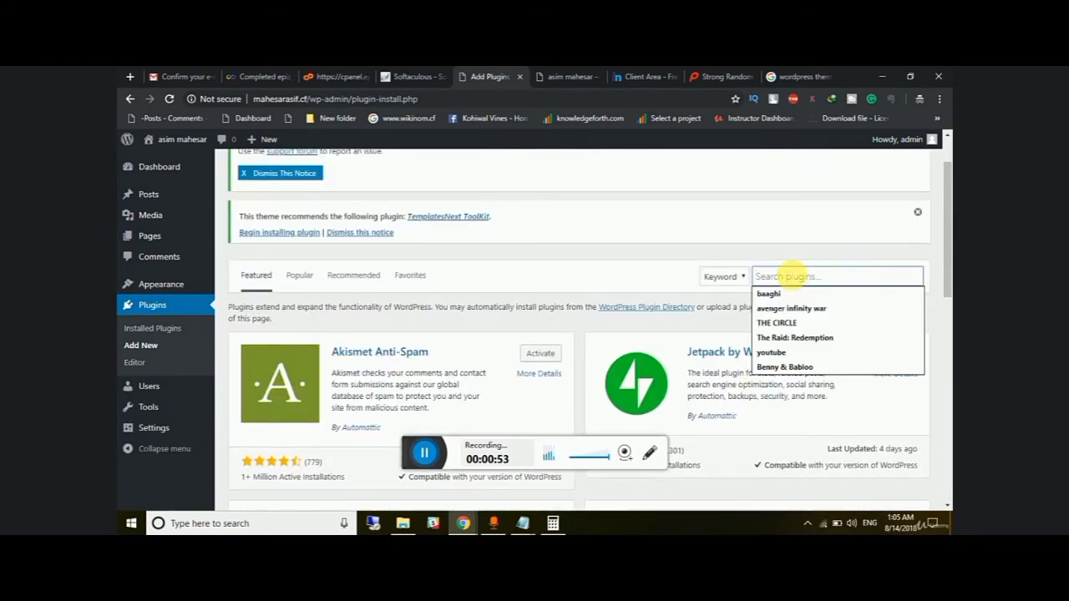
{"action": "type", "text": "yo"}
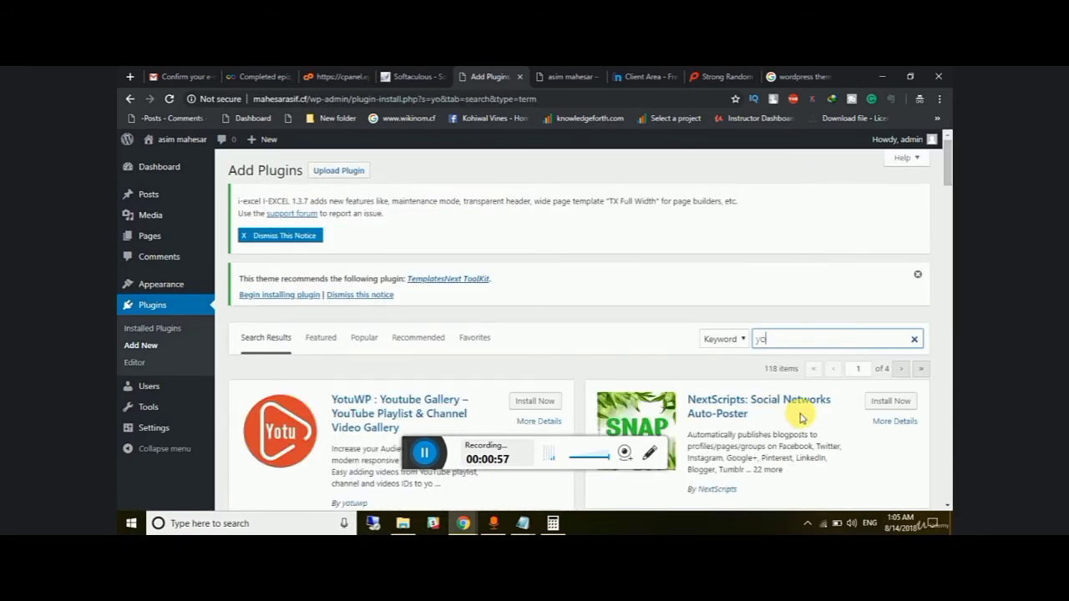
{"action": "scroll", "coordinate": [799, 409], "scroll_direction": "down", "scroll_amount": 5}
{"action": "scroll", "coordinate": [799, 360], "scroll_direction": "down", "scroll_amount": 4}
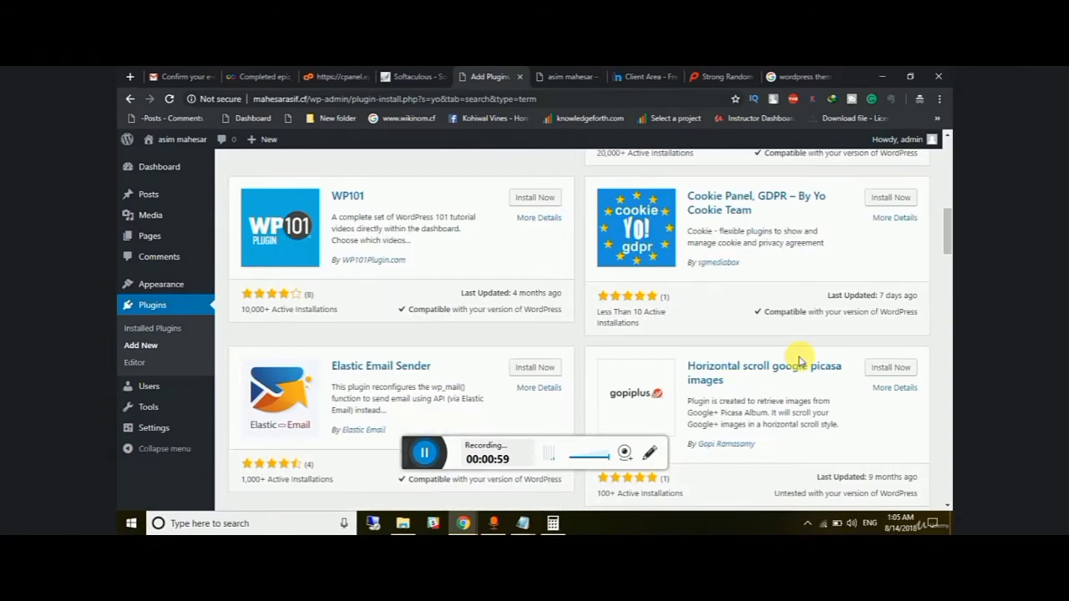
{"action": "scroll", "coordinate": [800, 360], "scroll_direction": "down", "scroll_amount": 5}
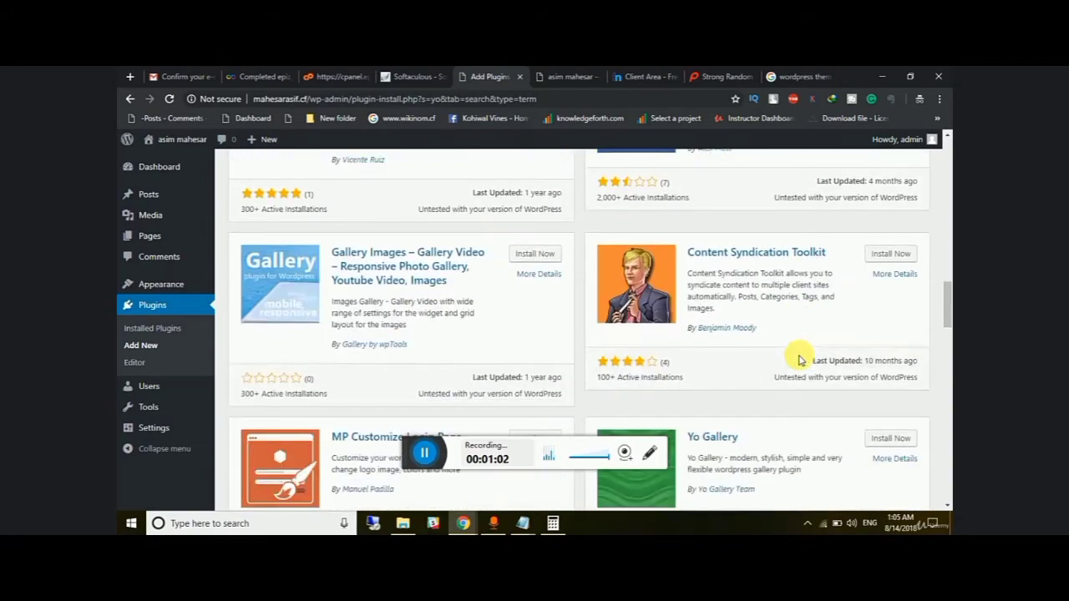
{"action": "scroll", "coordinate": [799, 360], "scroll_direction": "up", "scroll_amount": 2}
{"action": "scroll", "coordinate": [799, 360], "scroll_direction": "down", "scroll_amount": 10}
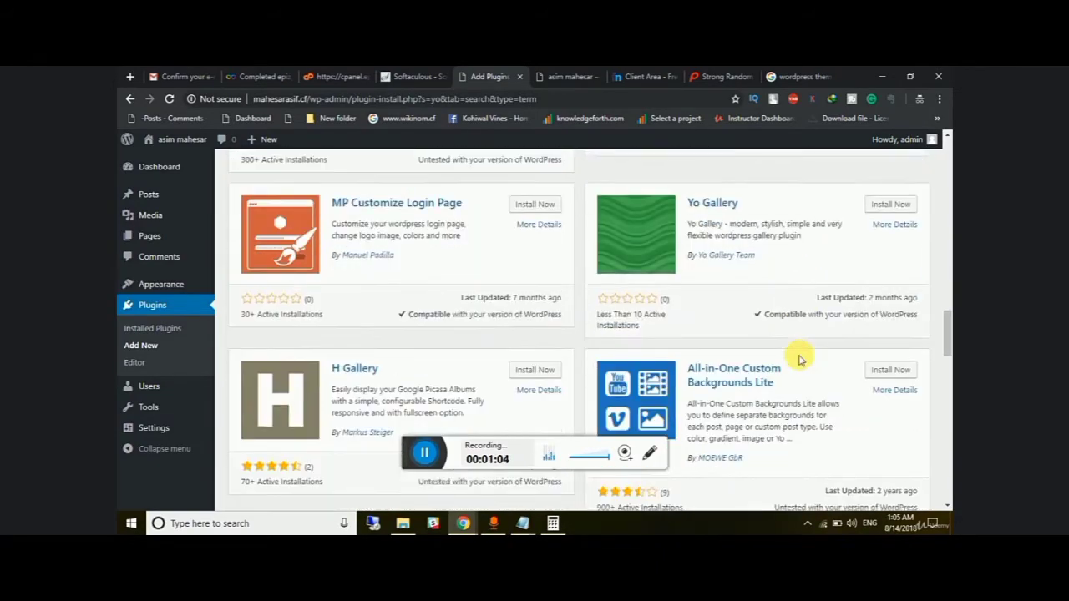
{"action": "scroll", "coordinate": [799, 359], "scroll_direction": "down", "scroll_amount": 5}
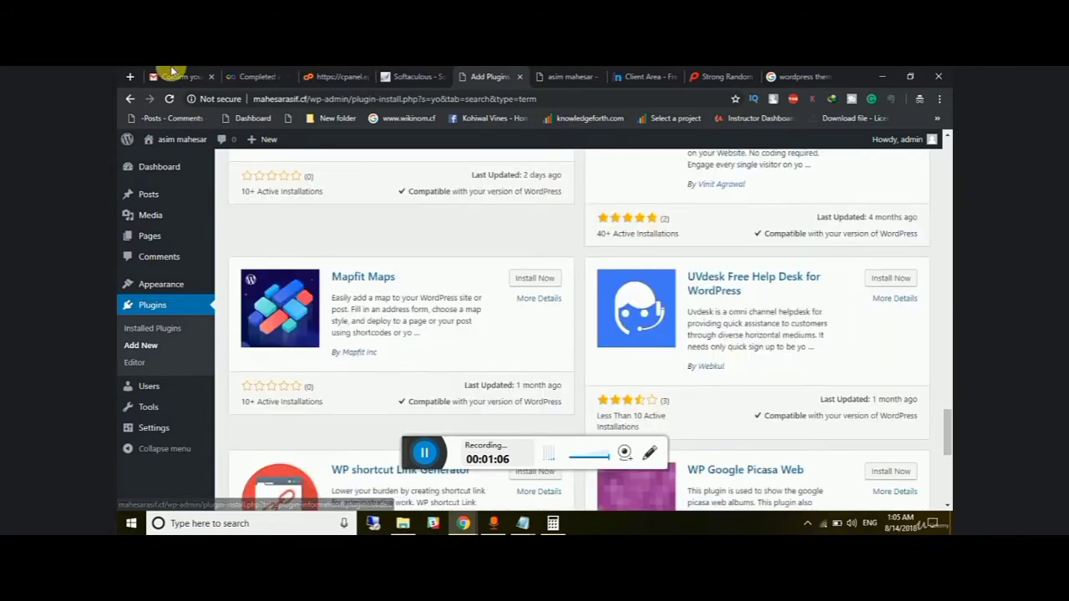
{"action": "left_click", "coordinate": [131, 76]}
Step: Google 'yostseo' and copy the name 'Yoast SEO' from the top result
{"action": "left_click", "coordinate": [667, 97]}
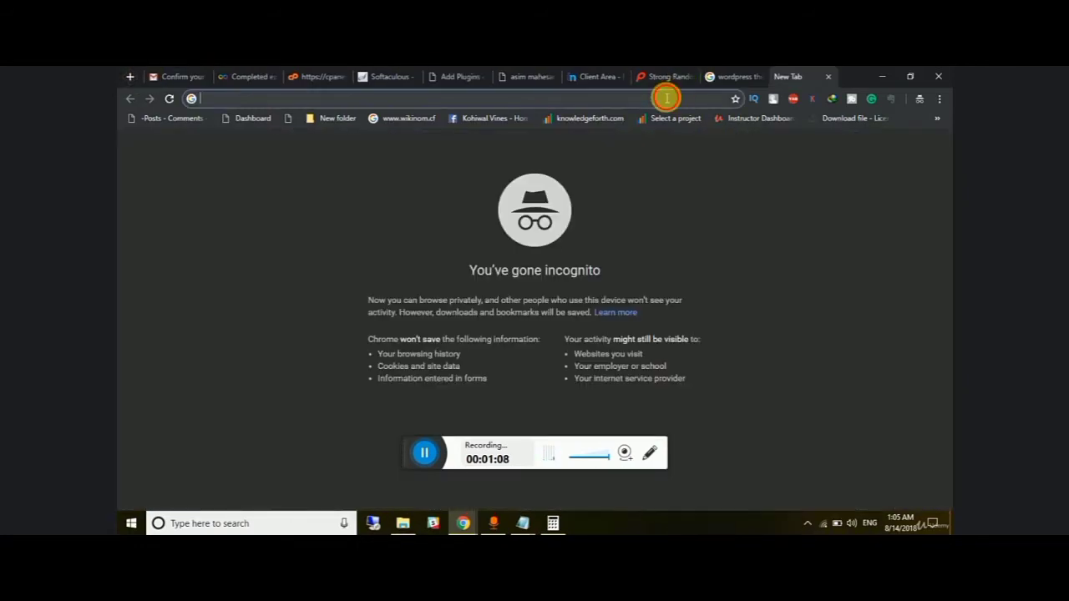
{"action": "type", "text": "yost"}
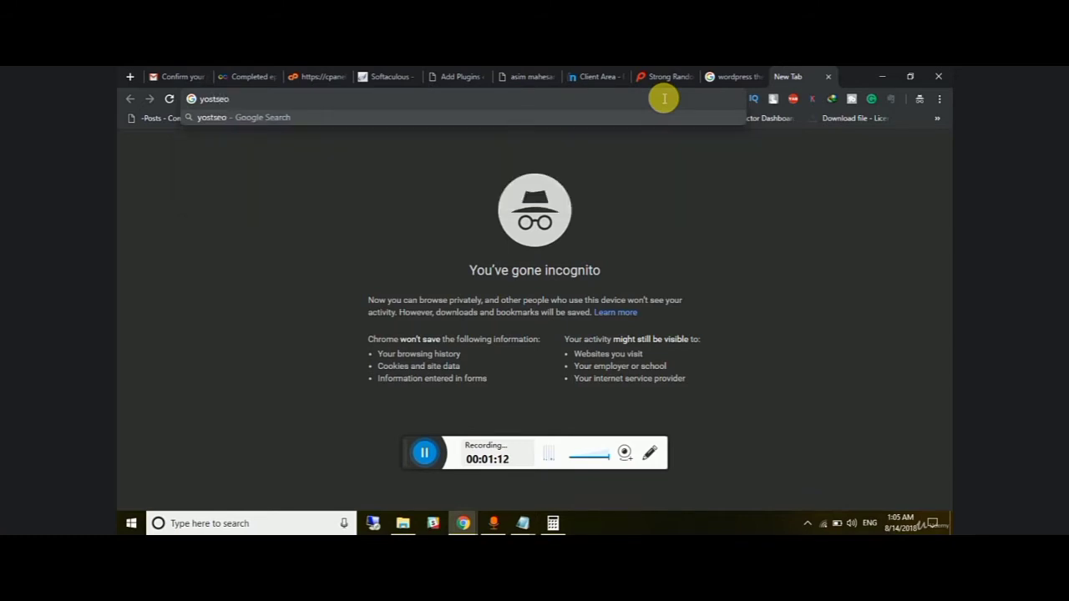
{"action": "type", "text": "seo"}
{"action": "key", "text": "Return"}
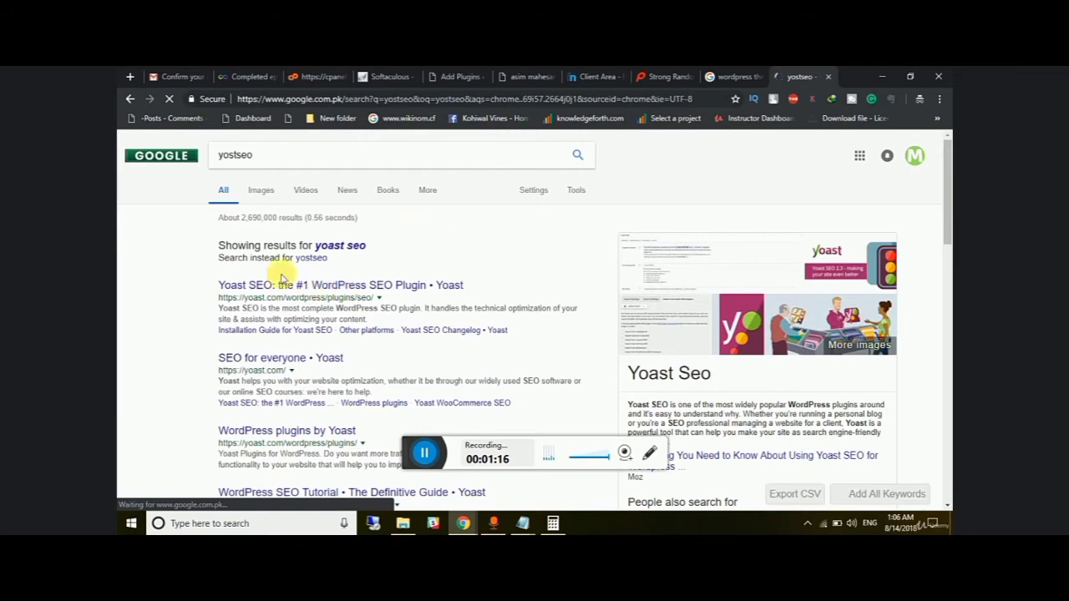
{"action": "left_click_drag", "start_coordinate": [209, 284], "coordinate": [268, 285]}
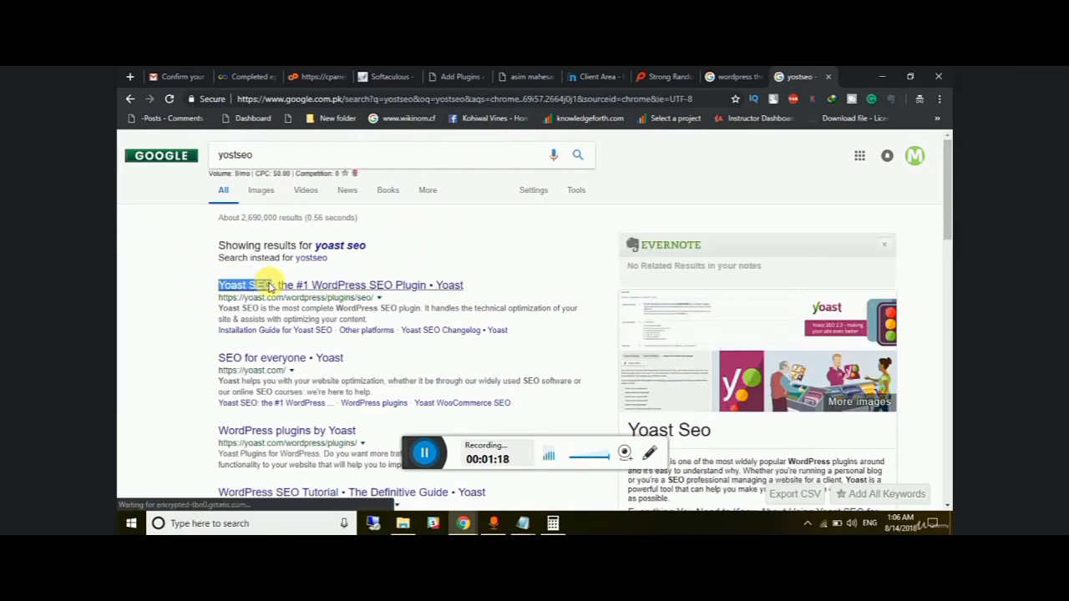
{"action": "right_click", "coordinate": [267, 285]}
{"action": "left_click", "coordinate": [303, 376]}
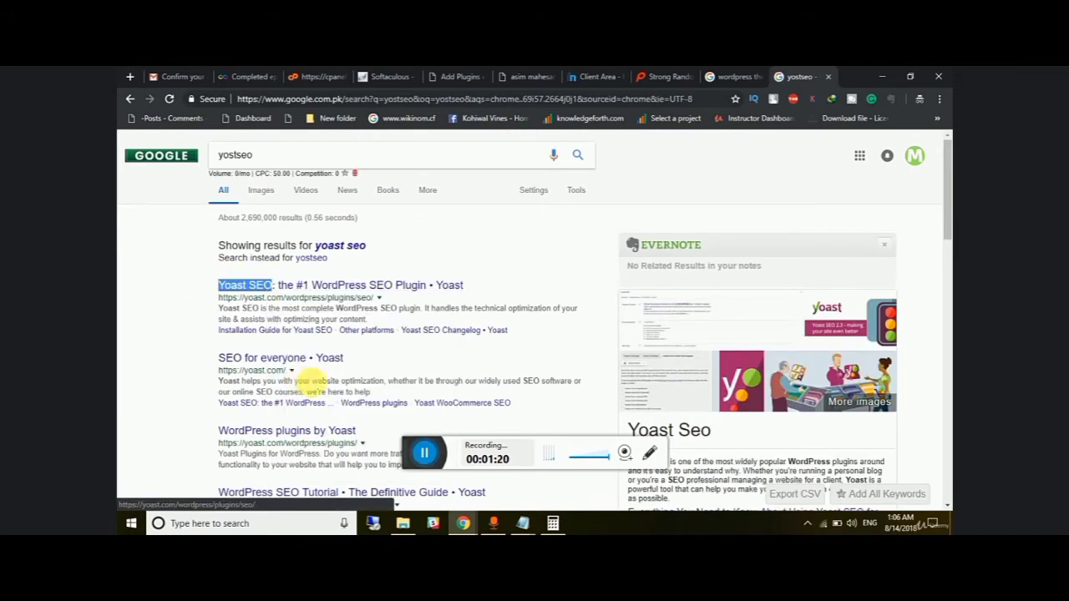
{"action": "left_click", "coordinate": [510, 77]}
Step: Paste 'Yoast SEO' into the Add Plugins search box to find the plugin
{"action": "left_click", "coordinate": [457, 77]}
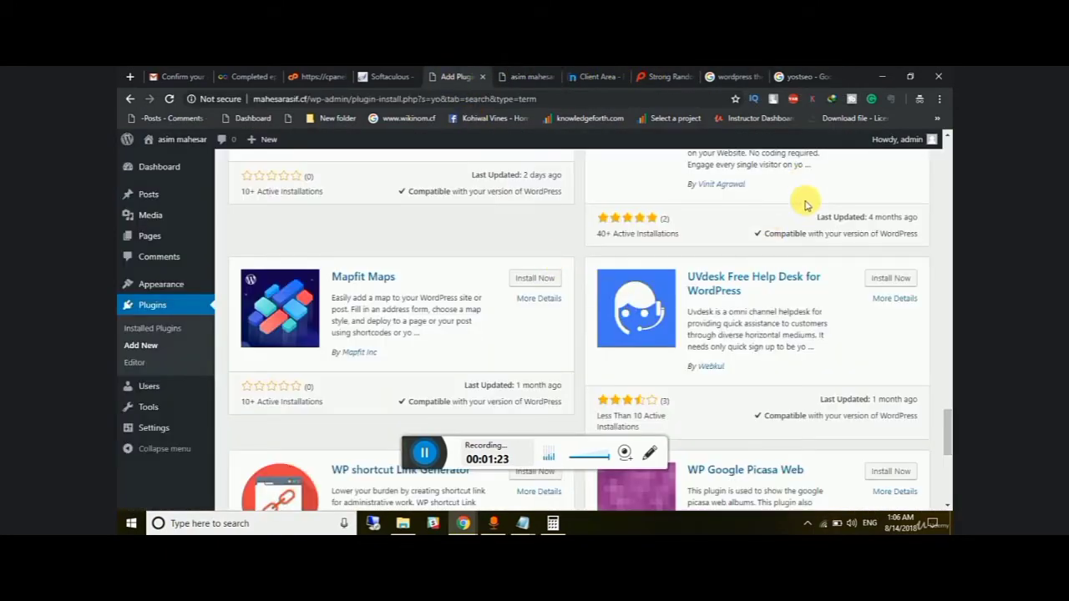
{"action": "scroll", "coordinate": [807, 205], "scroll_direction": "up", "scroll_amount": 9}
{"action": "left_click_drag", "start_coordinate": [947, 361], "coordinate": [948, 153]}
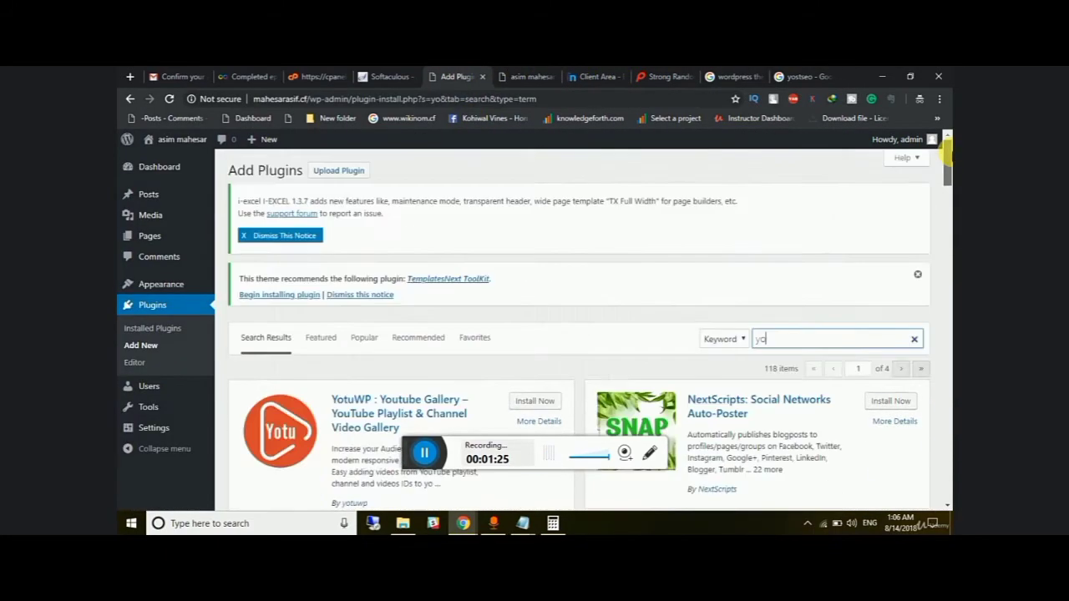
{"action": "left_click", "coordinate": [785, 340]}
{"action": "right_click", "coordinate": [788, 341]}
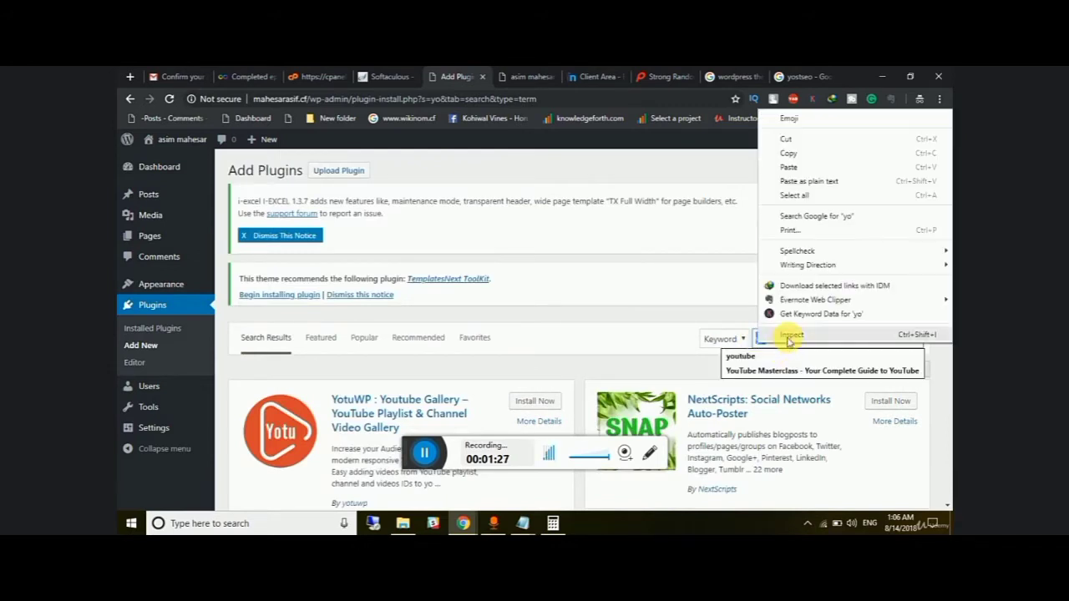
{"action": "left_click", "coordinate": [790, 167]}
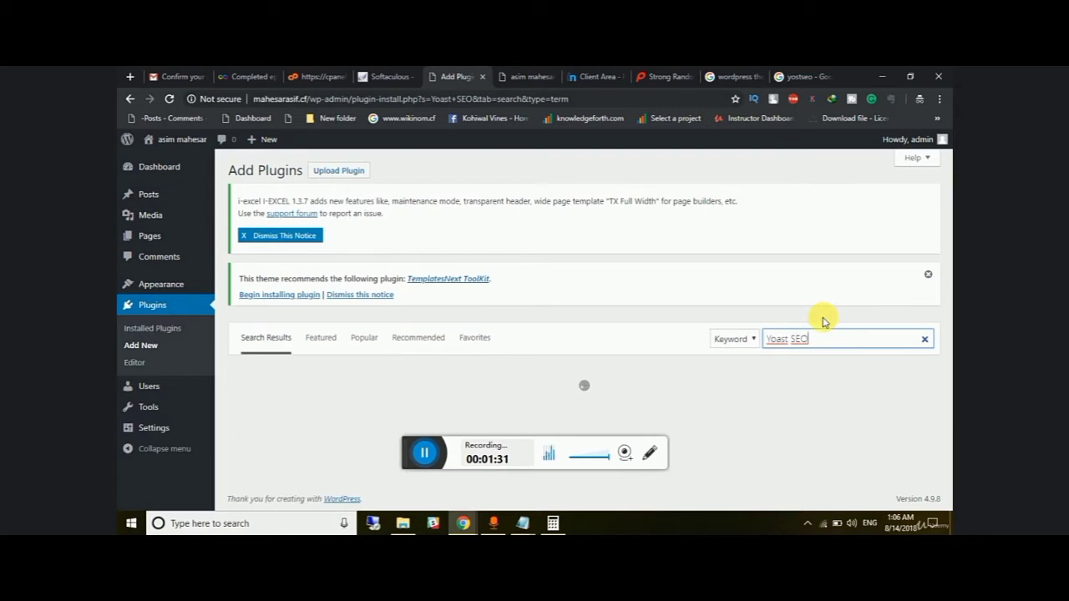
Step: Check the Yoast SEO result's installation count, then reselect the search term
{"action": "scroll", "coordinate": [675, 261], "scroll_direction": "down", "scroll_amount": 2}
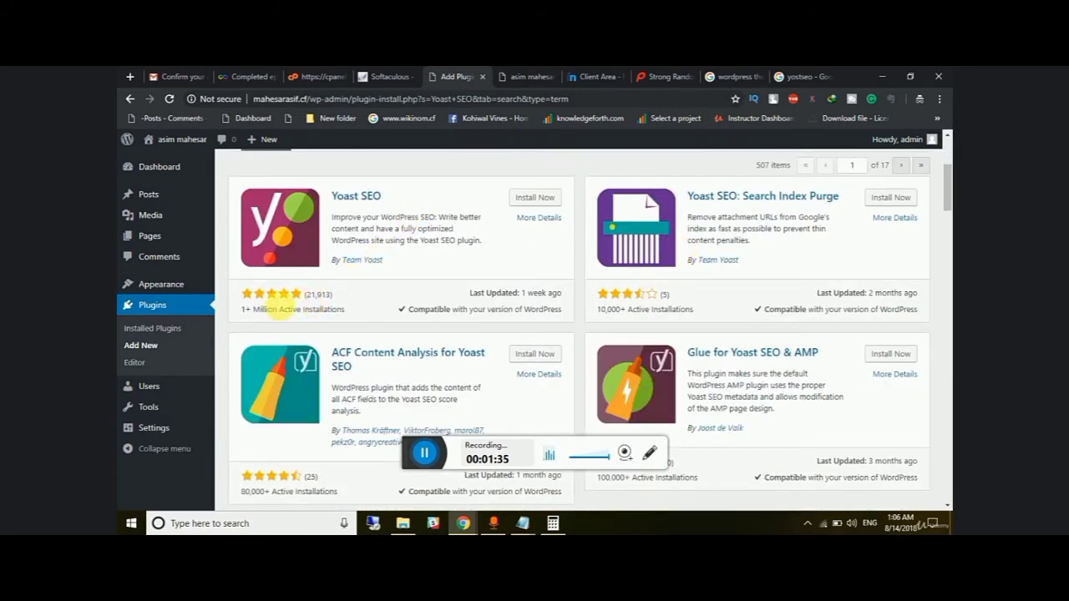
{"action": "left_click_drag", "start_coordinate": [252, 310], "coordinate": [346, 300]}
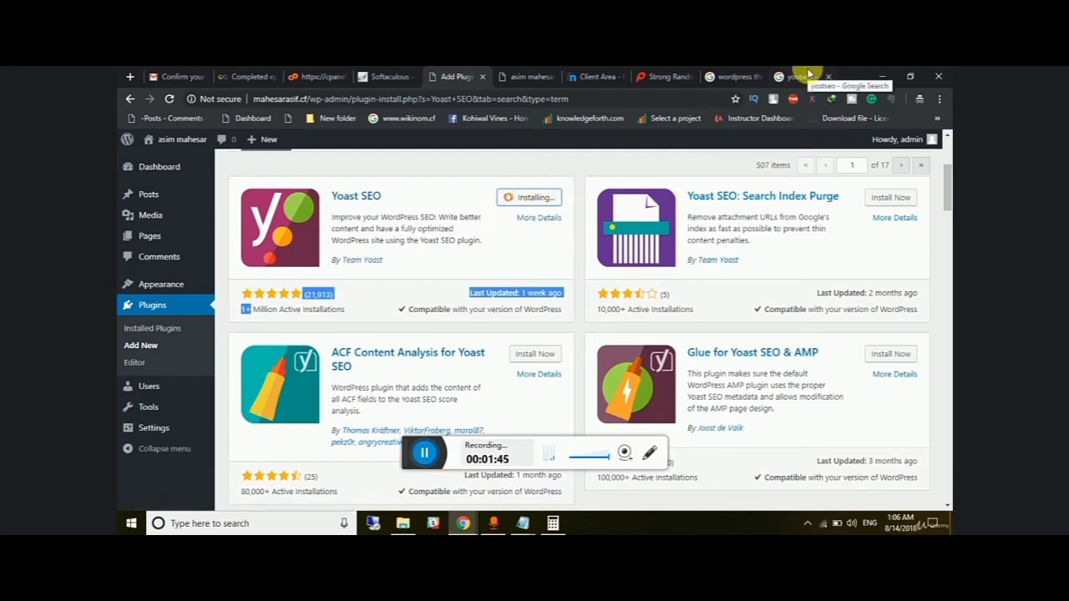
{"action": "left_click", "coordinate": [423, 159]}
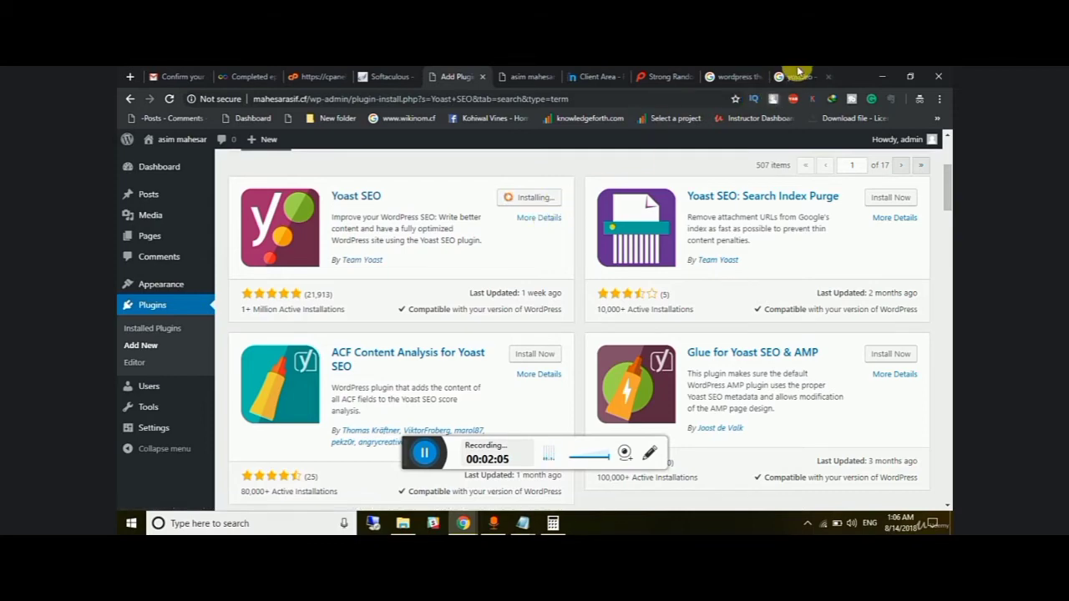
{"action": "scroll", "coordinate": [526, 279], "scroll_direction": "up", "scroll_amount": 2}
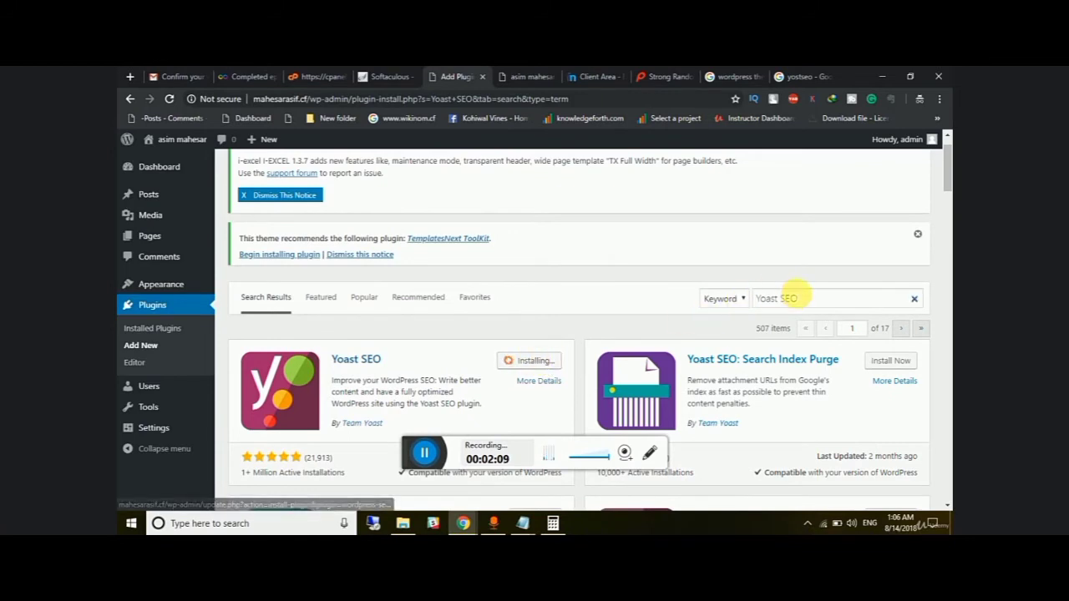
{"action": "left_click_drag", "start_coordinate": [808, 296], "coordinate": [743, 301]}
Step: Replace the search with 'view count' and check Post Views Counter's installation count
{"action": "key", "text": "BackSpace"}
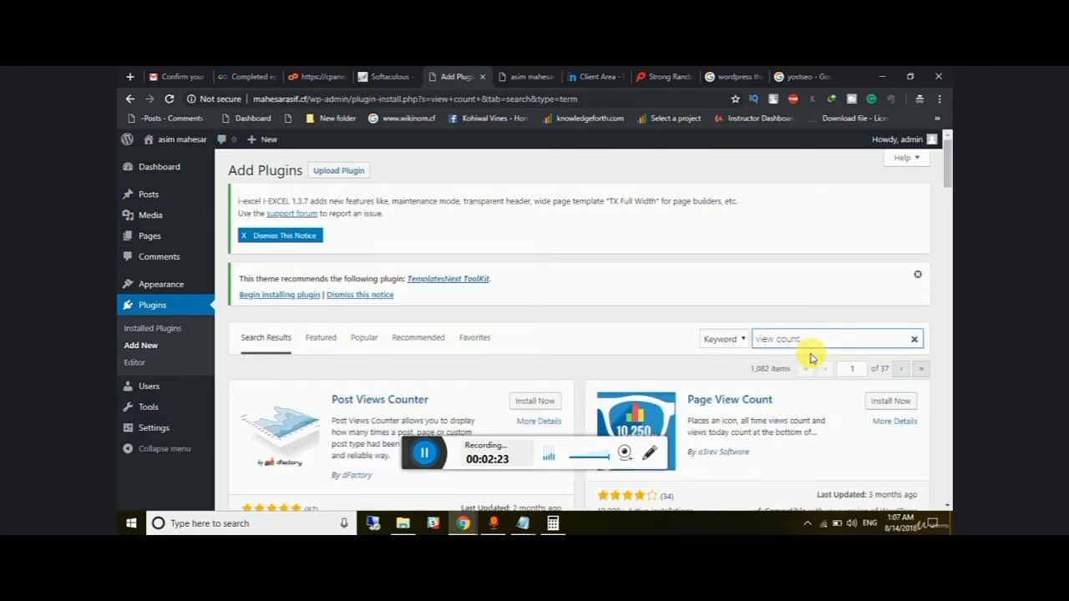
{"action": "scroll", "coordinate": [822, 342], "scroll_direction": "down", "scroll_amount": 2}
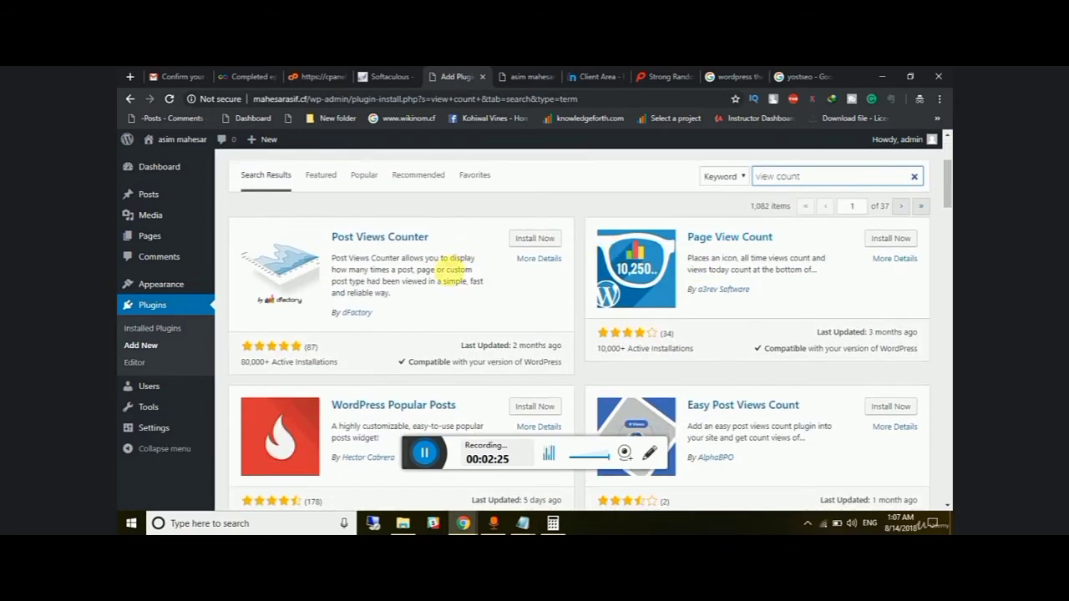
{"action": "left_click_drag", "start_coordinate": [249, 368], "coordinate": [331, 364]}
{"action": "left_click", "coordinate": [330, 363]}
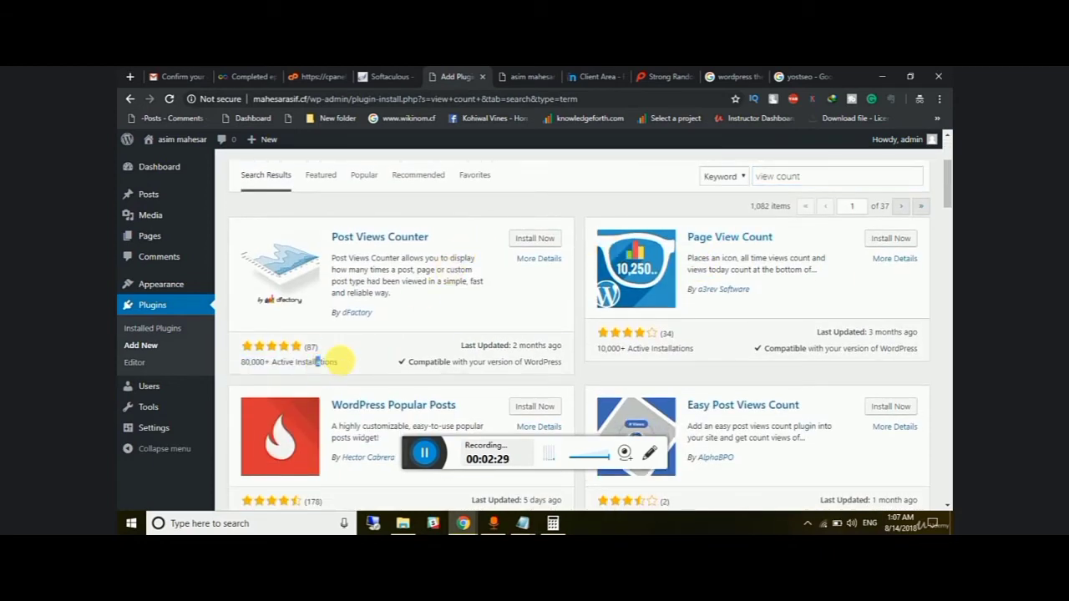
{"action": "scroll", "coordinate": [558, 340], "scroll_direction": "up", "scroll_amount": 1}
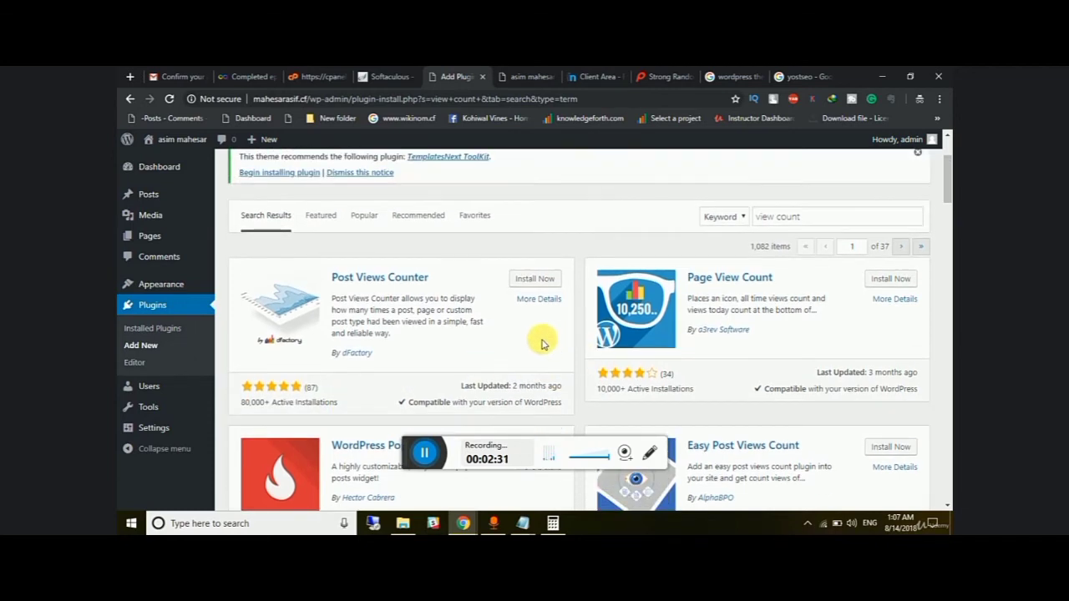
Step: Install the Post Views Counter plugin and activate it
{"action": "left_click", "coordinate": [522, 279]}
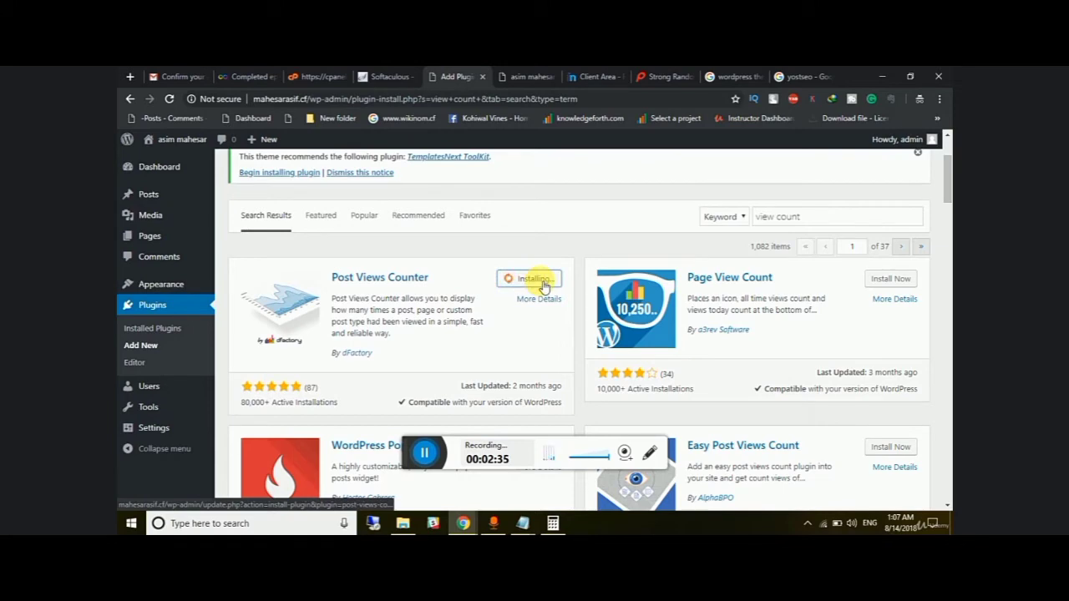
{"action": "left_click", "coordinate": [528, 76]}
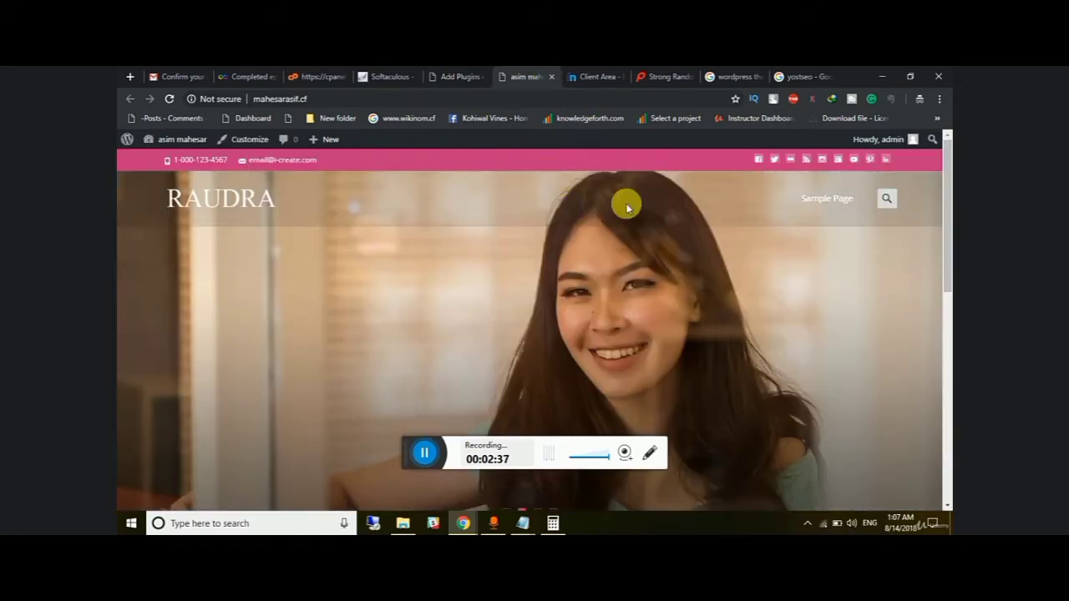
{"action": "scroll", "coordinate": [657, 265], "scroll_direction": "down", "scroll_amount": 10}
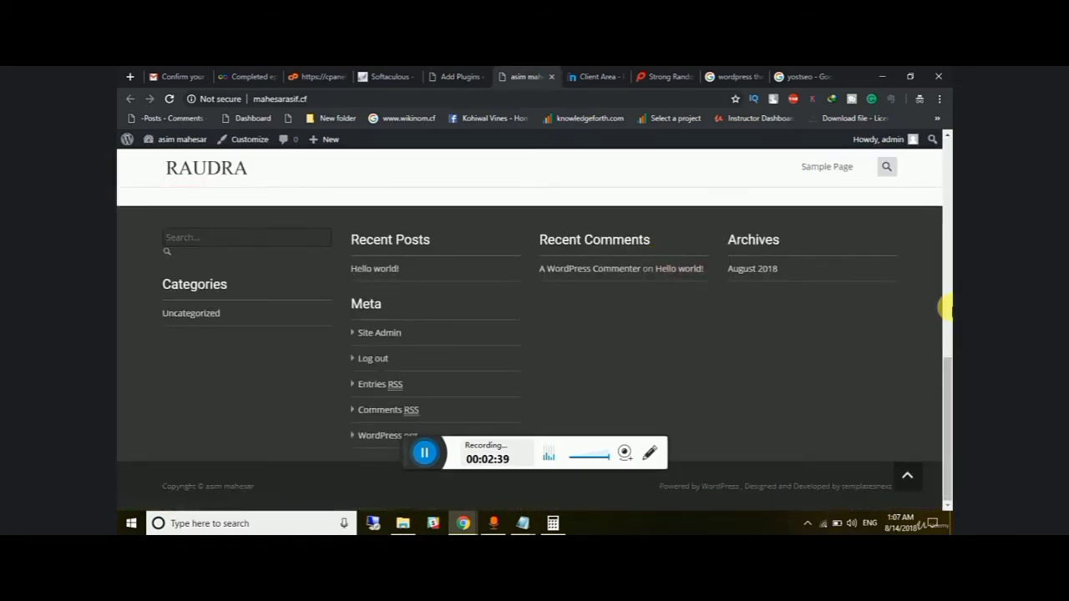
{"action": "left_click_drag", "start_coordinate": [945, 393], "coordinate": [948, 186]}
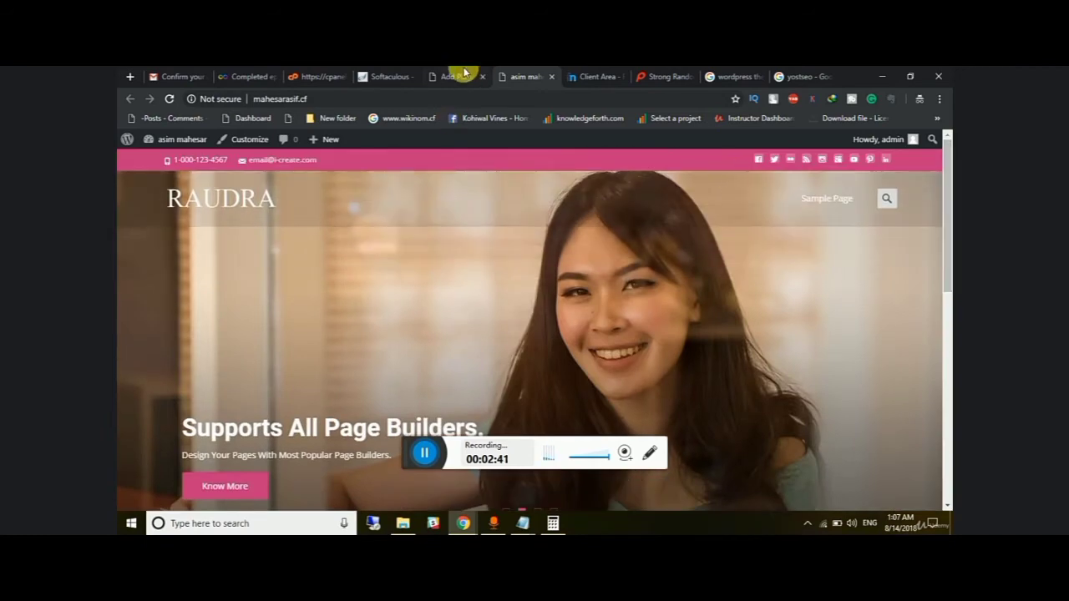
{"action": "left_click", "coordinate": [463, 76]}
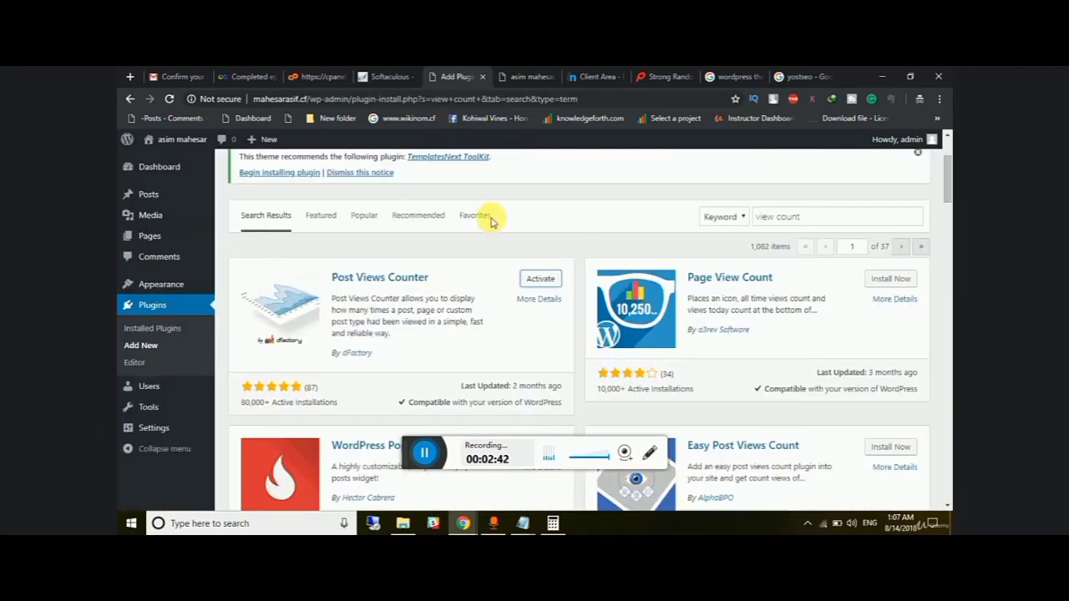
{"action": "left_click", "coordinate": [543, 280]}
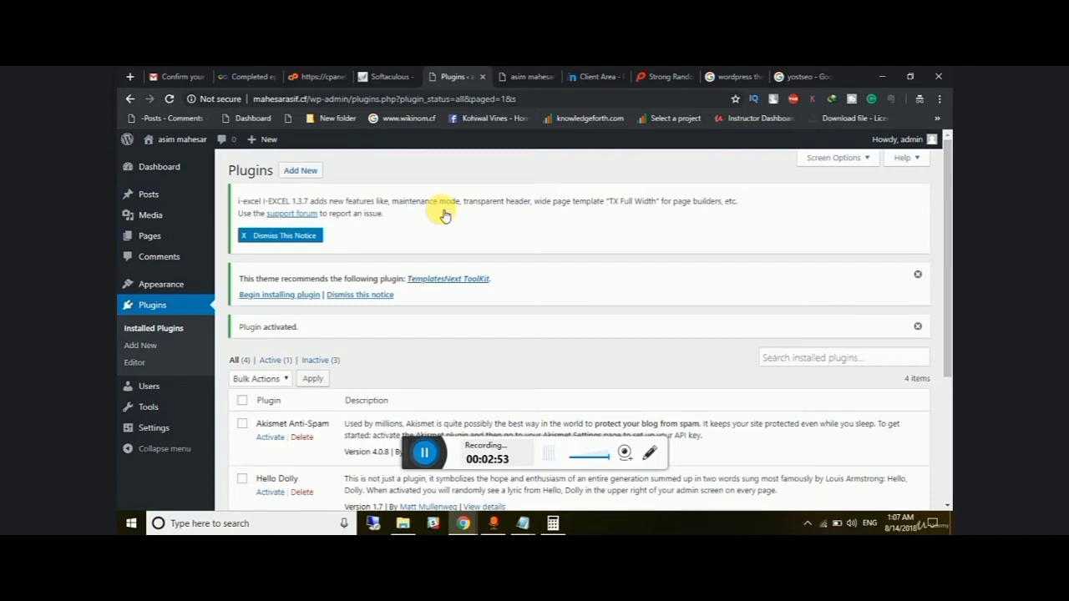
Step: Start a new blank post from the Posts list
{"action": "mouse_move", "coordinate": [154, 200]}
{"action": "left_click", "coordinate": [241, 230]}
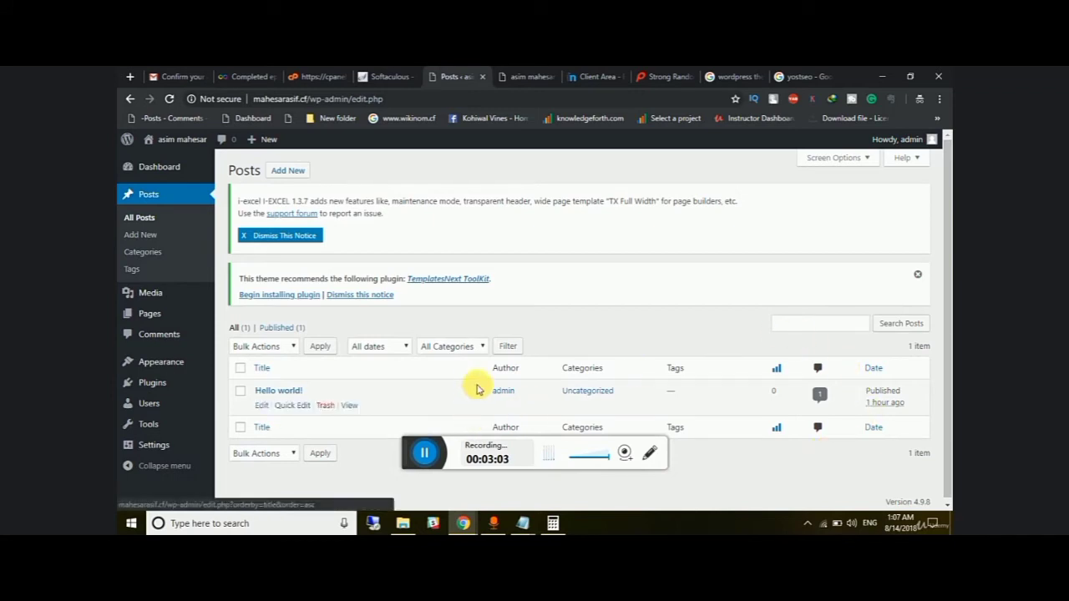
{"action": "left_click", "coordinate": [287, 171]}
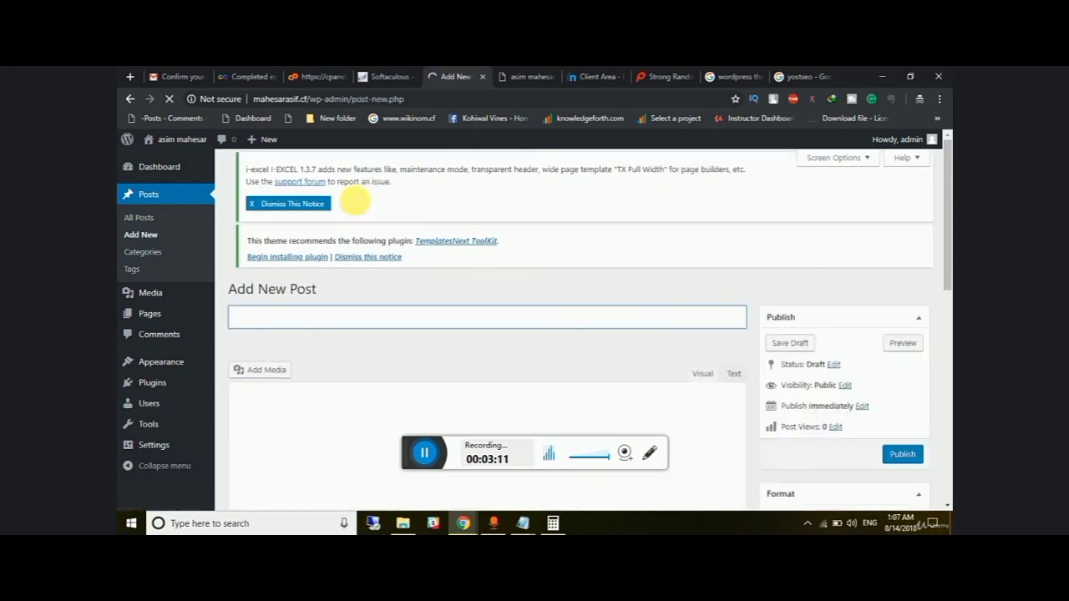
{"action": "scroll", "coordinate": [505, 239], "scroll_direction": "down", "scroll_amount": 5}
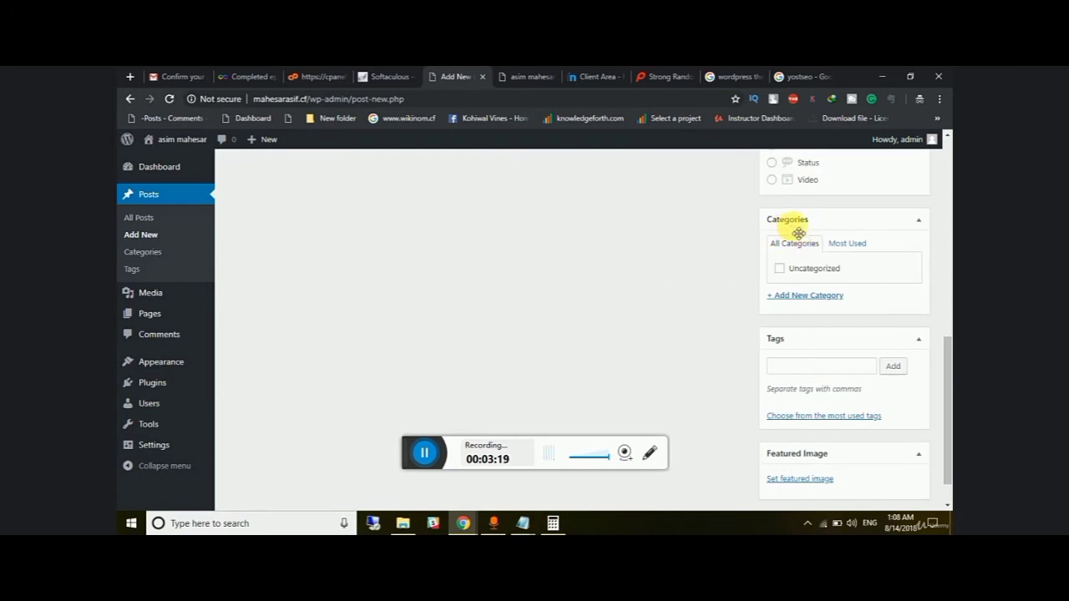
Step: Open the '+ Add New Category' form and look over the Tags box in the editor
{"action": "left_click", "coordinate": [807, 296]}
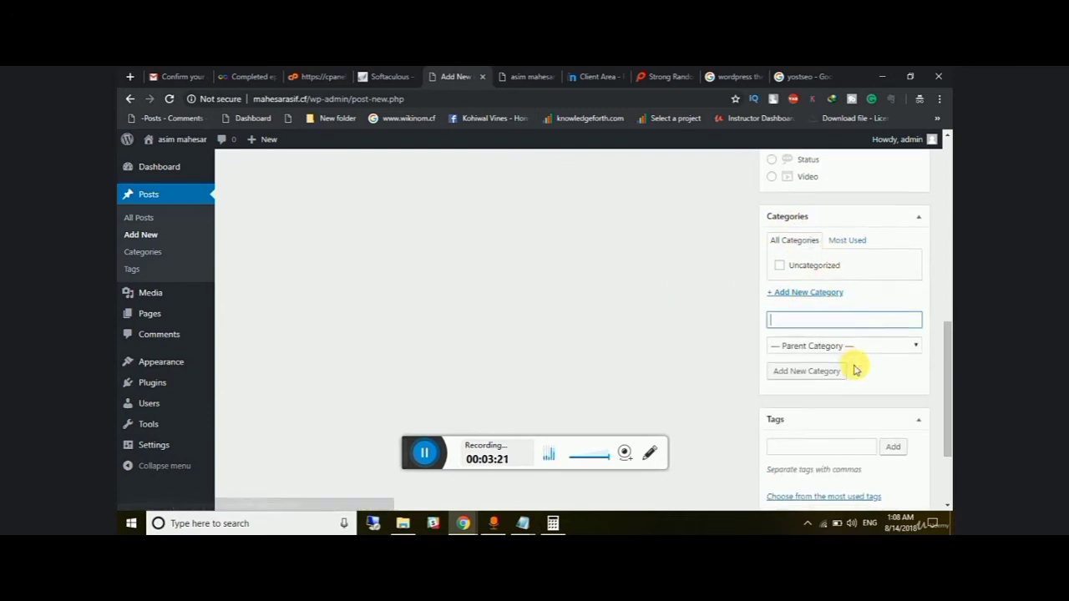
{"action": "scroll", "coordinate": [844, 368], "scroll_direction": "down", "scroll_amount": 3}
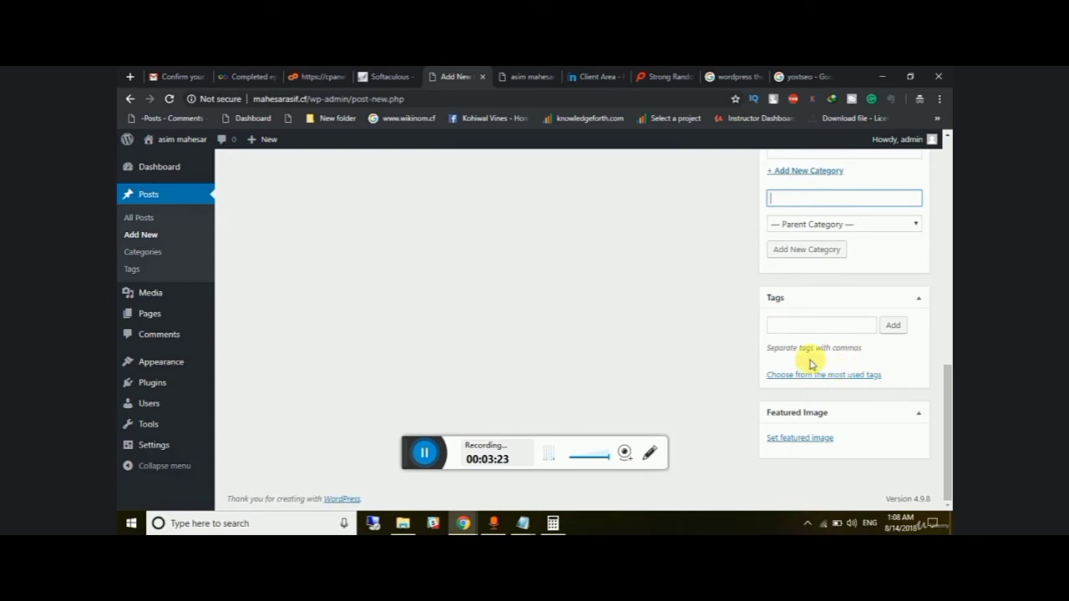
{"action": "left_click", "coordinate": [785, 324]}
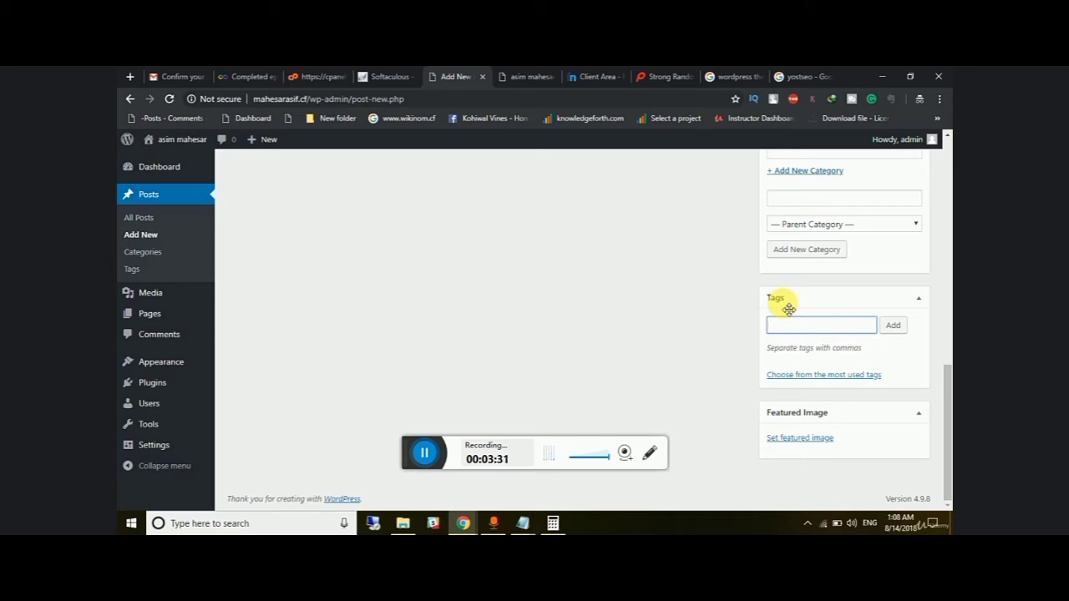
{"action": "scroll", "coordinate": [788, 310], "scroll_direction": "up", "scroll_amount": 3}
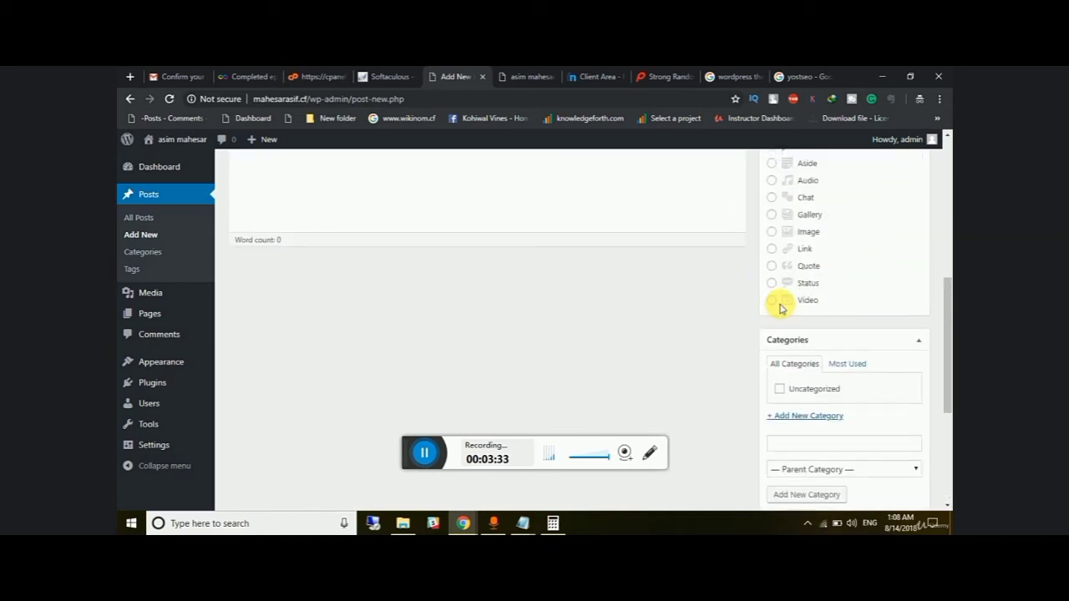
{"action": "scroll", "coordinate": [777, 309], "scroll_direction": "up", "scroll_amount": 2}
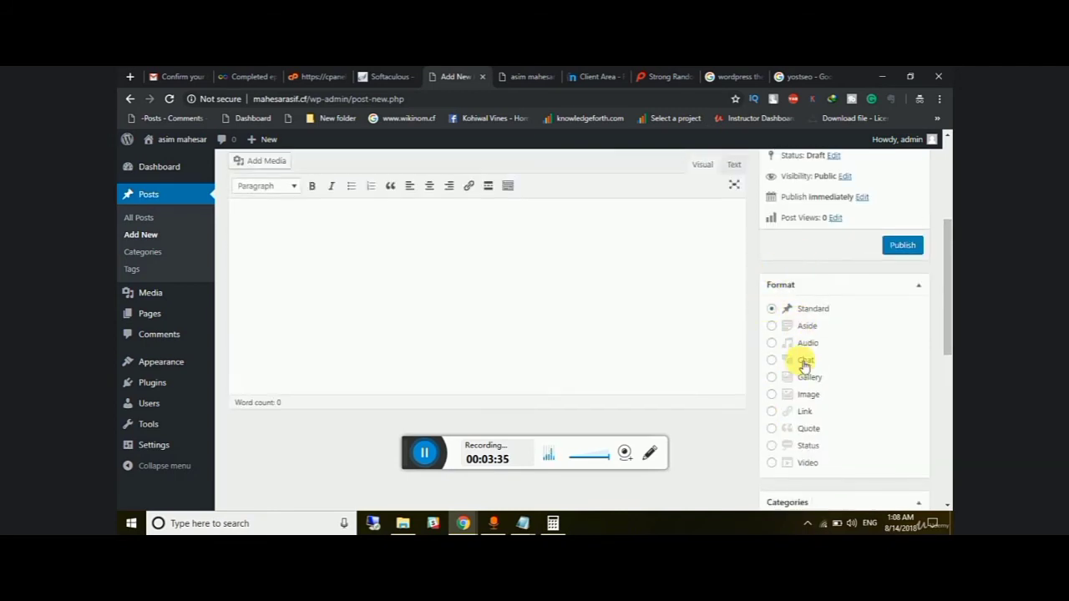
{"action": "scroll", "coordinate": [835, 303], "scroll_direction": "up", "scroll_amount": 2}
{"action": "scroll", "coordinate": [835, 316], "scroll_direction": "down", "scroll_amount": 1}
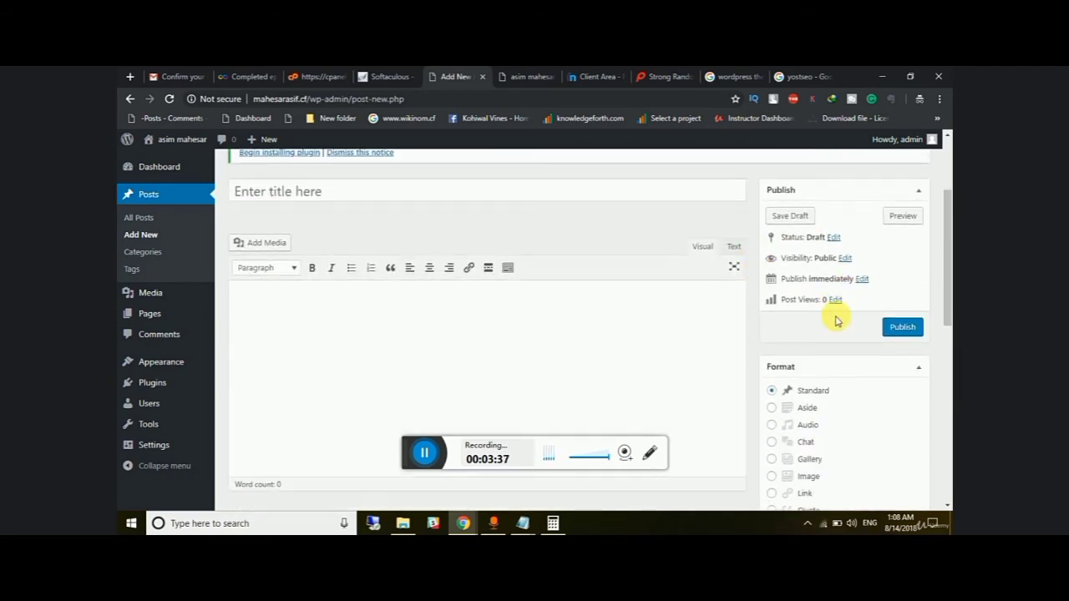
{"action": "scroll", "coordinate": [645, 360], "scroll_direction": "up", "scroll_amount": 2}
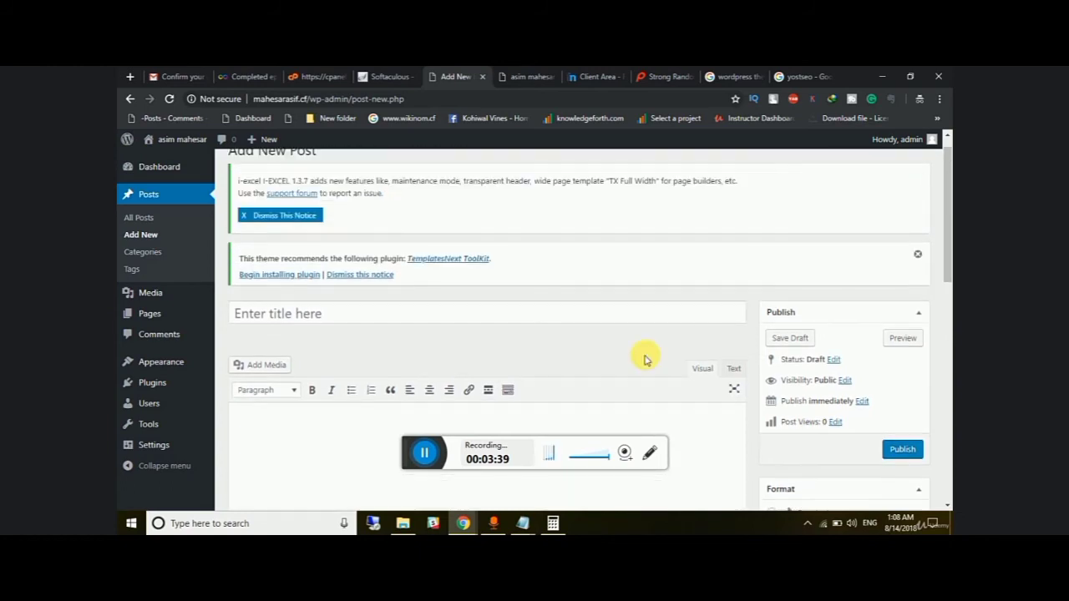
{"action": "scroll", "coordinate": [431, 325], "scroll_direction": "down", "scroll_amount": 1}
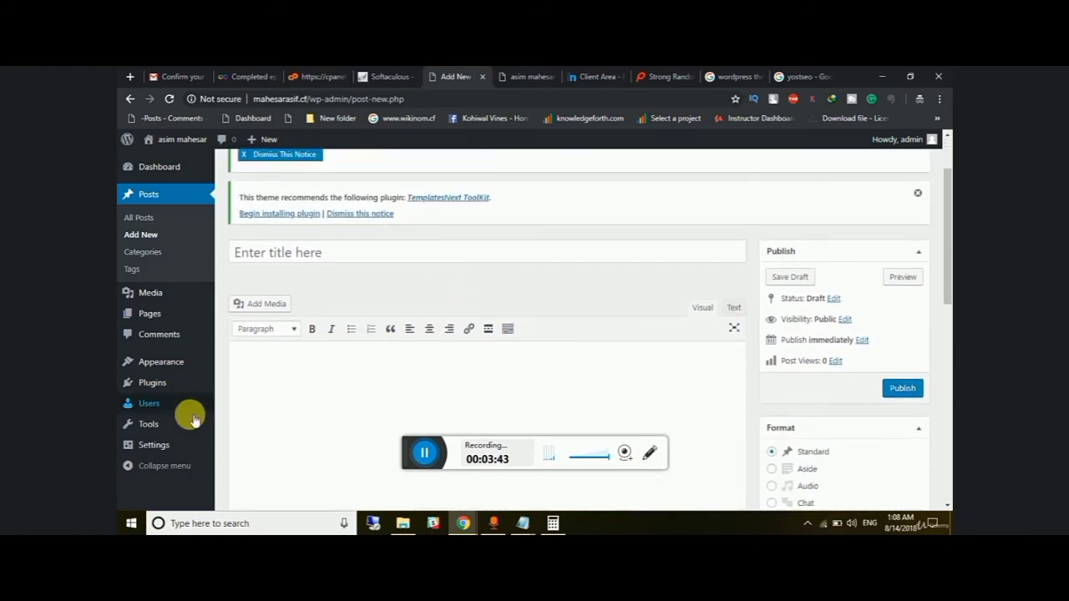
{"action": "mouse_move", "coordinate": [178, 445]}
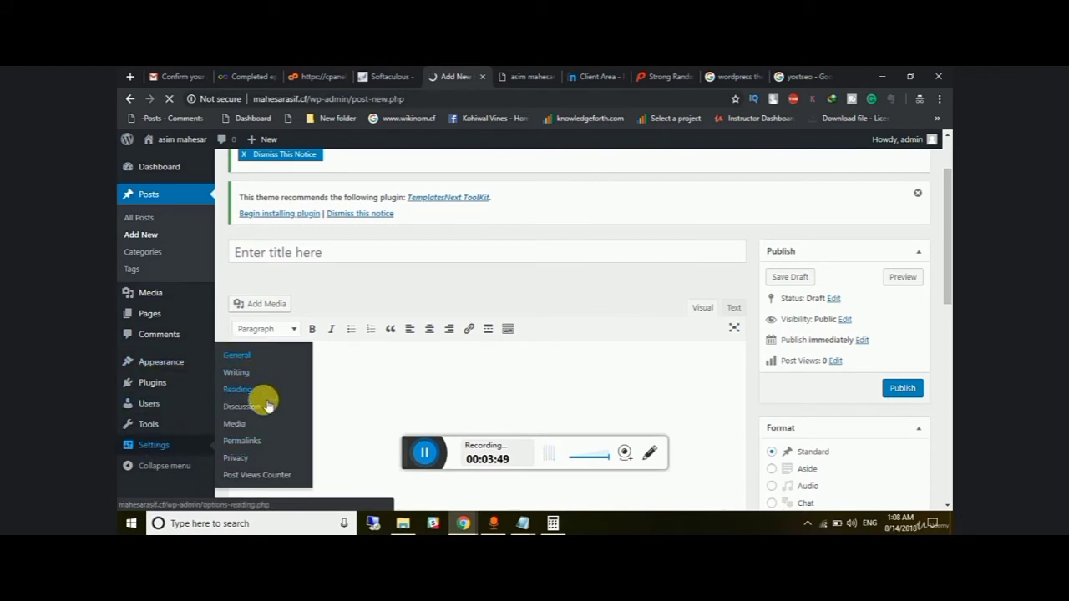
Step: Review the General Settings site title, 'i am web developer' tagline and site address
{"action": "left_click", "coordinate": [290, 416]}
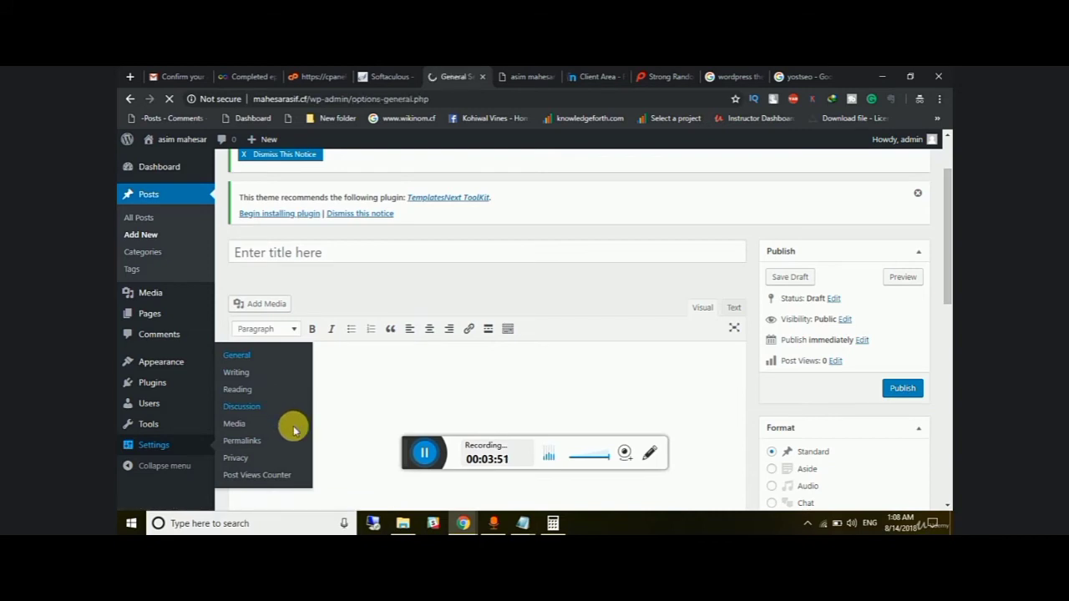
{"action": "scroll", "coordinate": [310, 417], "scroll_direction": "down", "scroll_amount": 5}
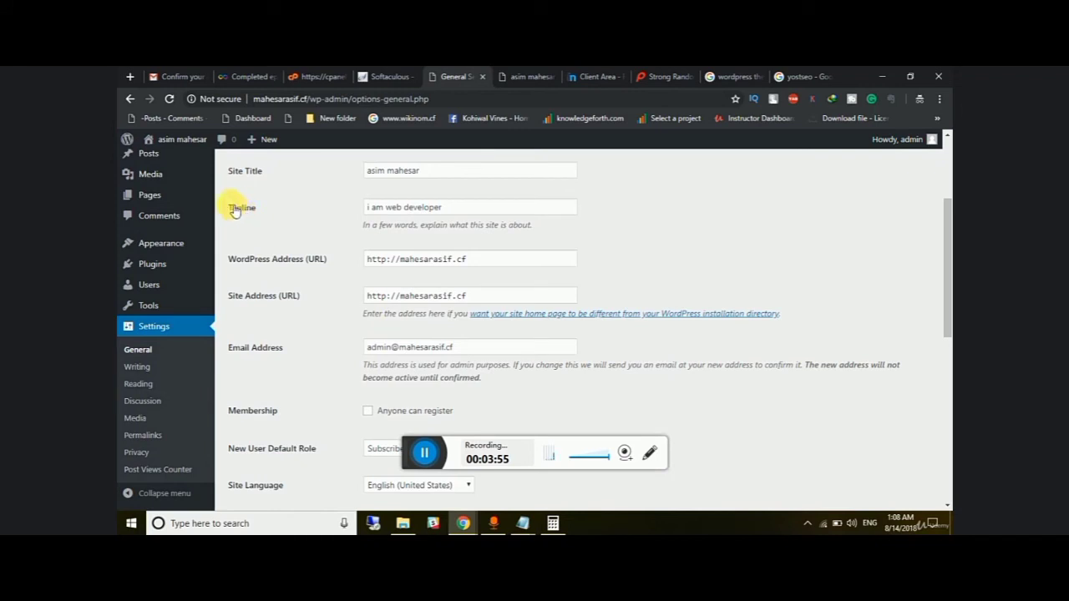
{"action": "left_click_drag", "start_coordinate": [227, 208], "coordinate": [259, 208]}
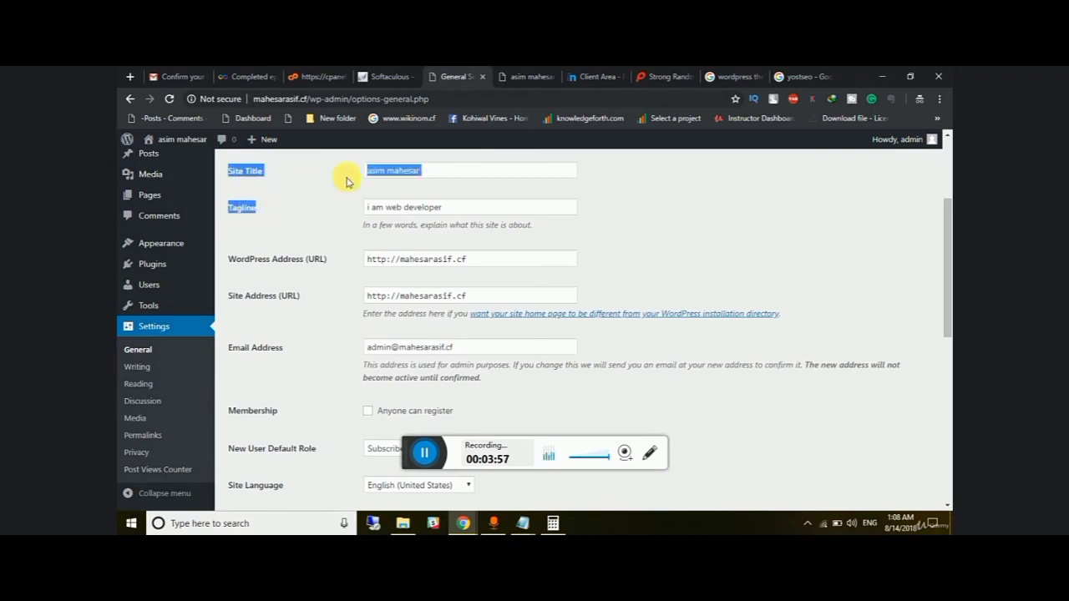
{"action": "left_click", "coordinate": [439, 208]}
{"action": "left_click_drag", "start_coordinate": [431, 207], "coordinate": [469, 195]}
{"action": "left_click", "coordinate": [470, 195]}
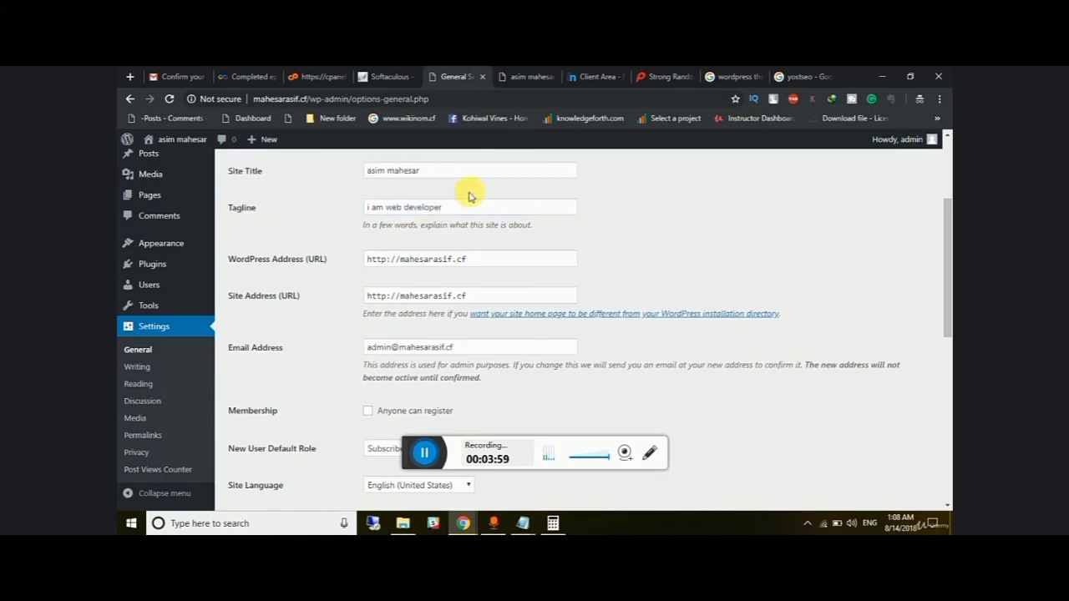
{"action": "left_click_drag", "start_coordinate": [420, 297], "coordinate": [518, 291]}
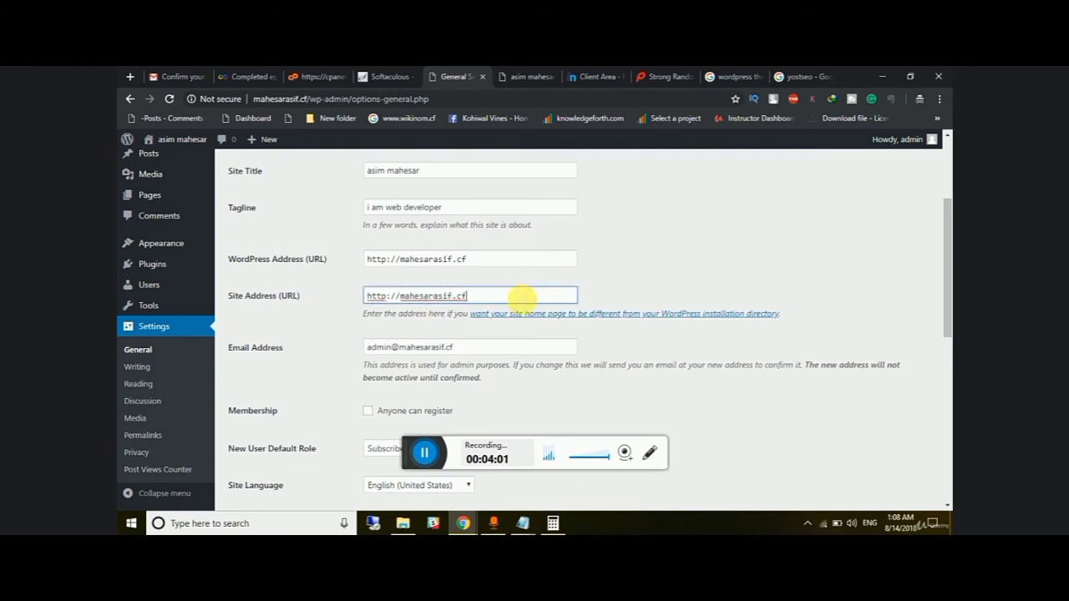
Step: Look over the date and time formats before moving on to Permalinks settings
{"action": "scroll", "coordinate": [523, 292], "scroll_direction": "down", "scroll_amount": 2}
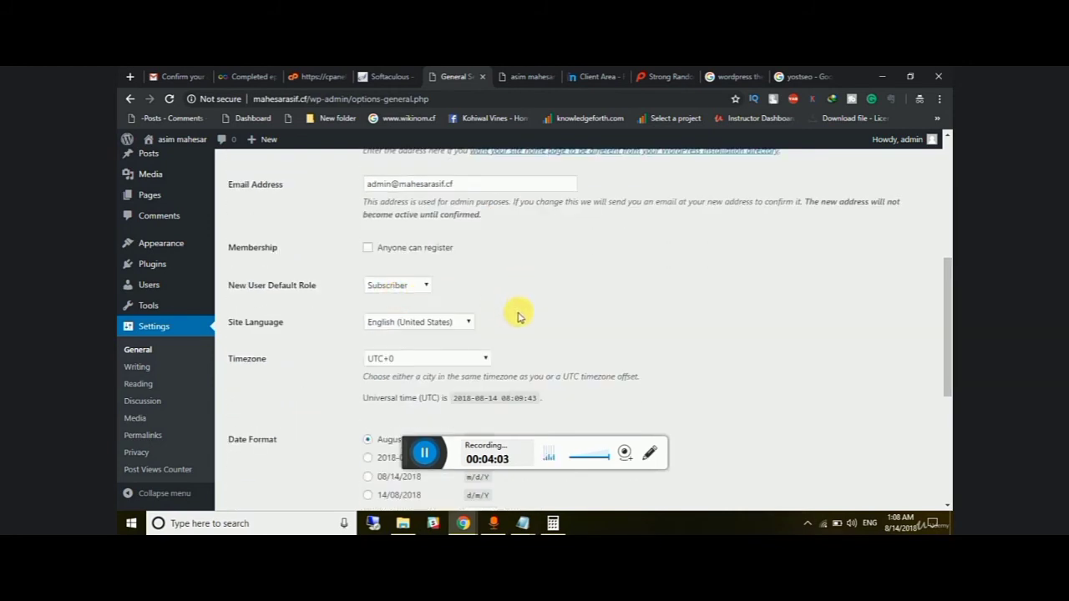
{"action": "scroll", "coordinate": [452, 315], "scroll_direction": "down", "scroll_amount": 2}
{"action": "scroll", "coordinate": [445, 314], "scroll_direction": "down", "scroll_amount": 2}
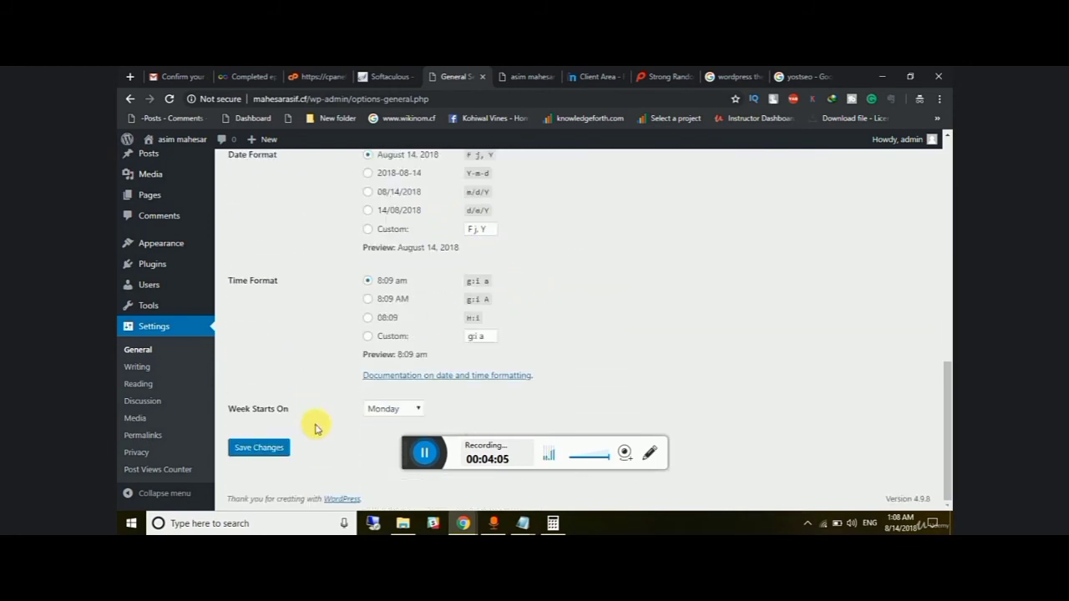
{"action": "scroll", "coordinate": [409, 267], "scroll_direction": "up", "scroll_amount": 1}
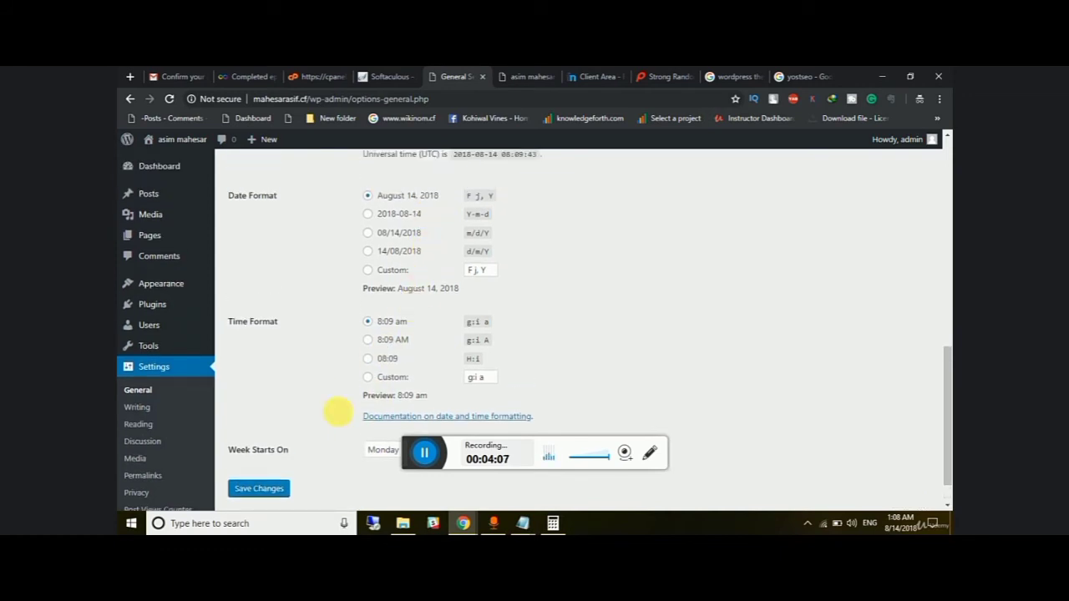
{"action": "scroll", "coordinate": [162, 473], "scroll_direction": "down", "scroll_amount": 1}
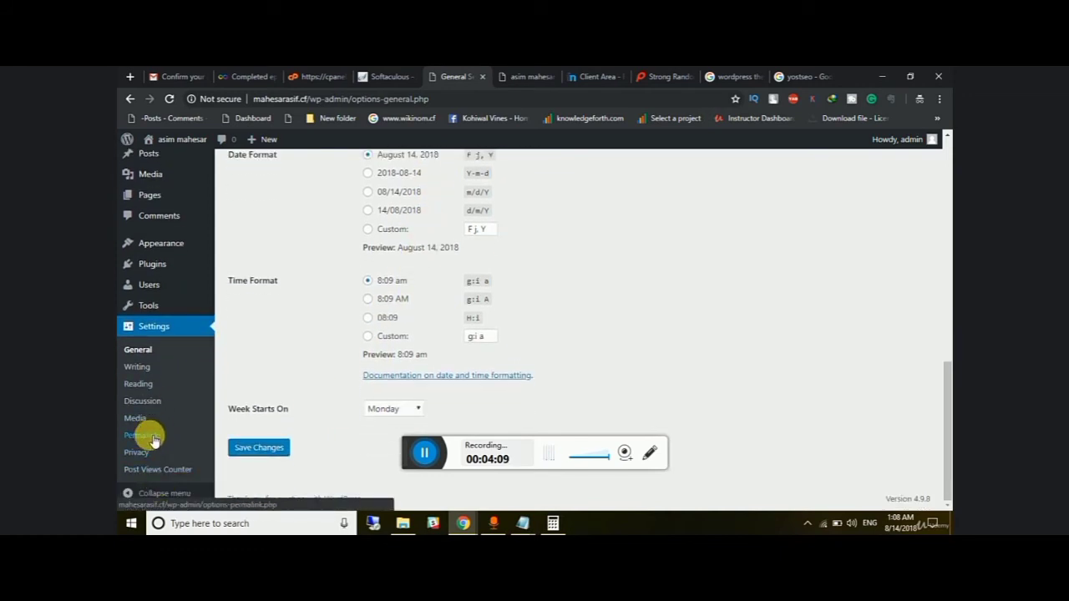
{"action": "left_click", "coordinate": [182, 441]}
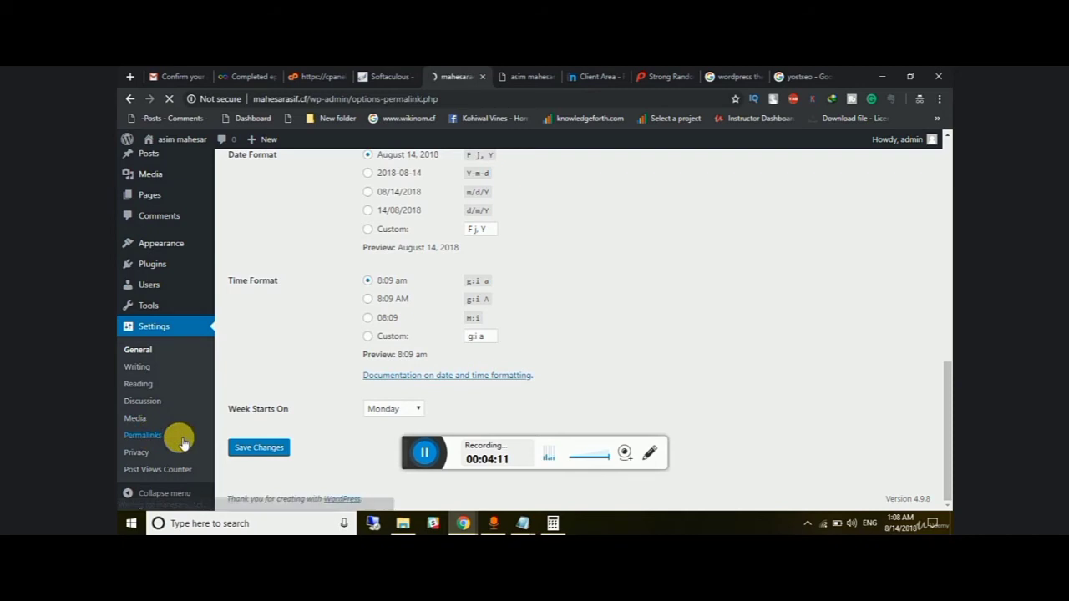
Step: Inspect the date part of the Day and name structure's example URL
{"action": "scroll", "coordinate": [287, 392], "scroll_direction": "down", "scroll_amount": 3}
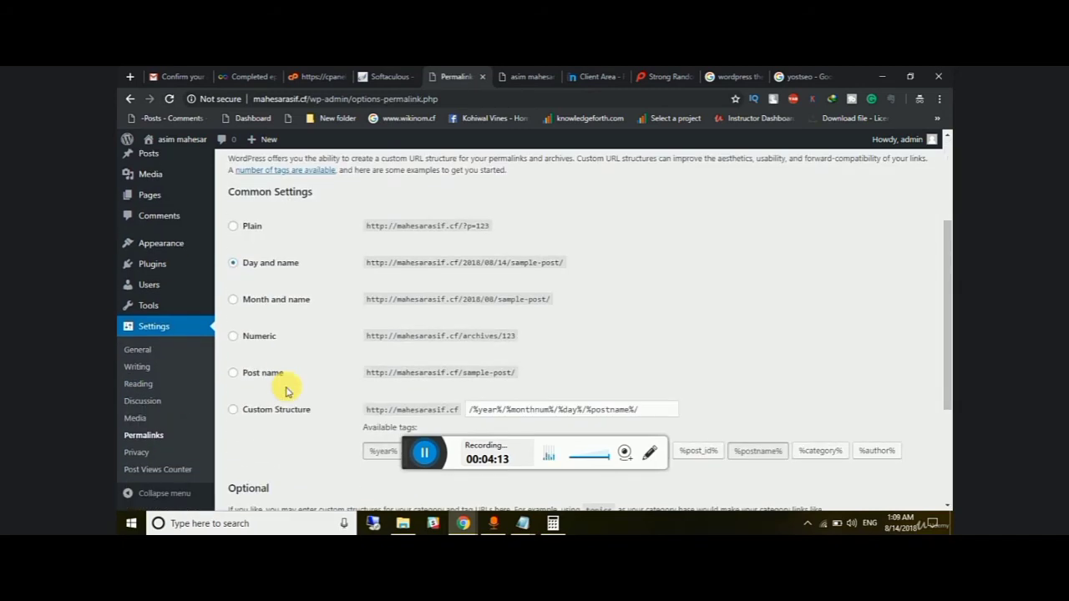
{"action": "scroll", "coordinate": [292, 292], "scroll_direction": "up", "scroll_amount": 1}
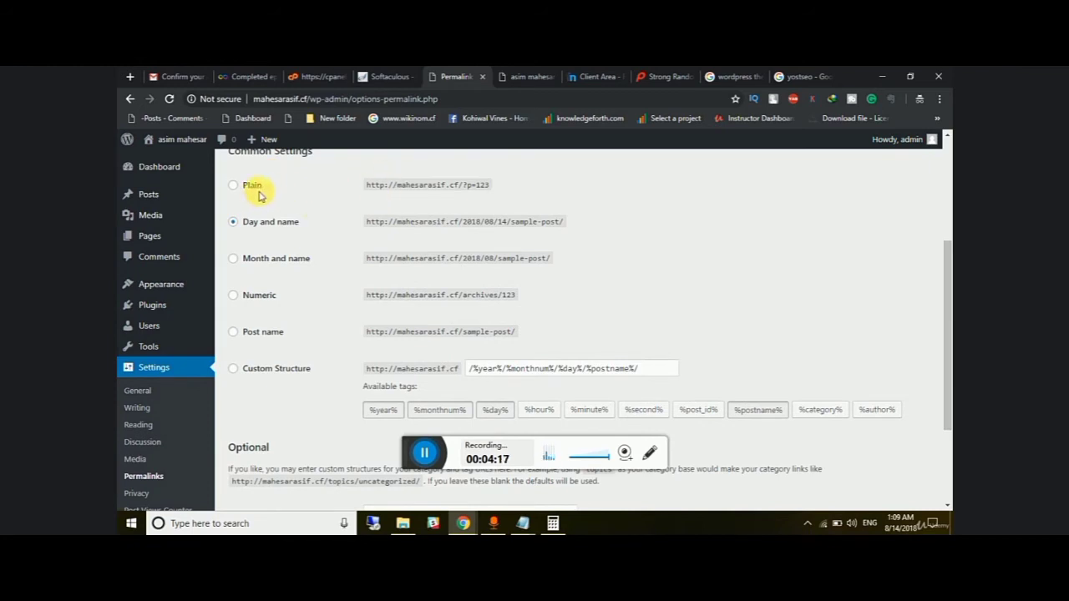
{"action": "left_click", "coordinate": [502, 191]}
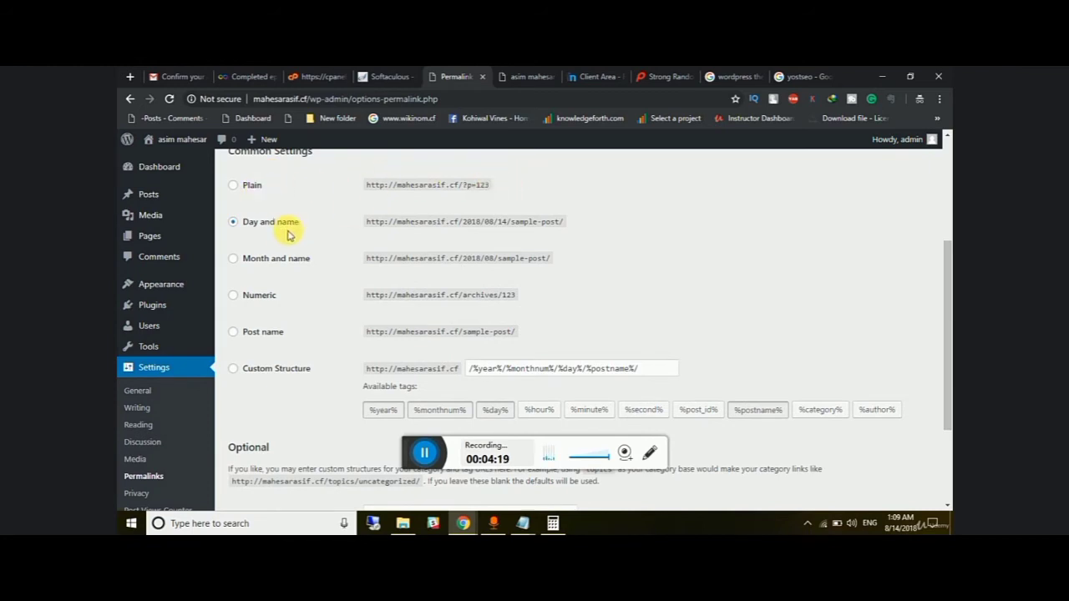
{"action": "left_click_drag", "start_coordinate": [449, 218], "coordinate": [564, 215]}
{"action": "left_click", "coordinate": [503, 252]}
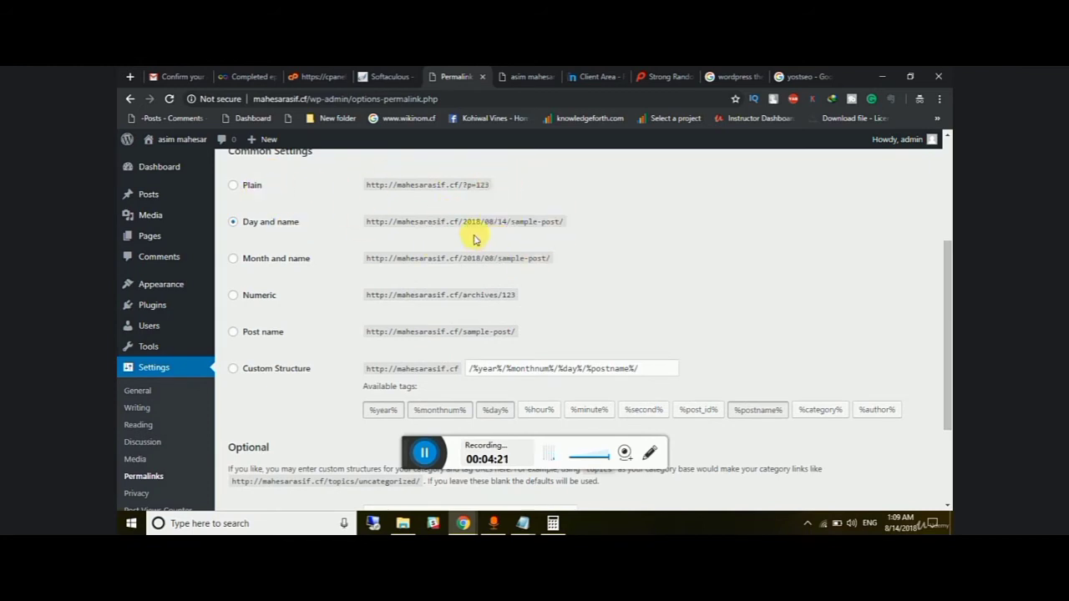
{"action": "left_click_drag", "start_coordinate": [468, 228], "coordinate": [568, 219]}
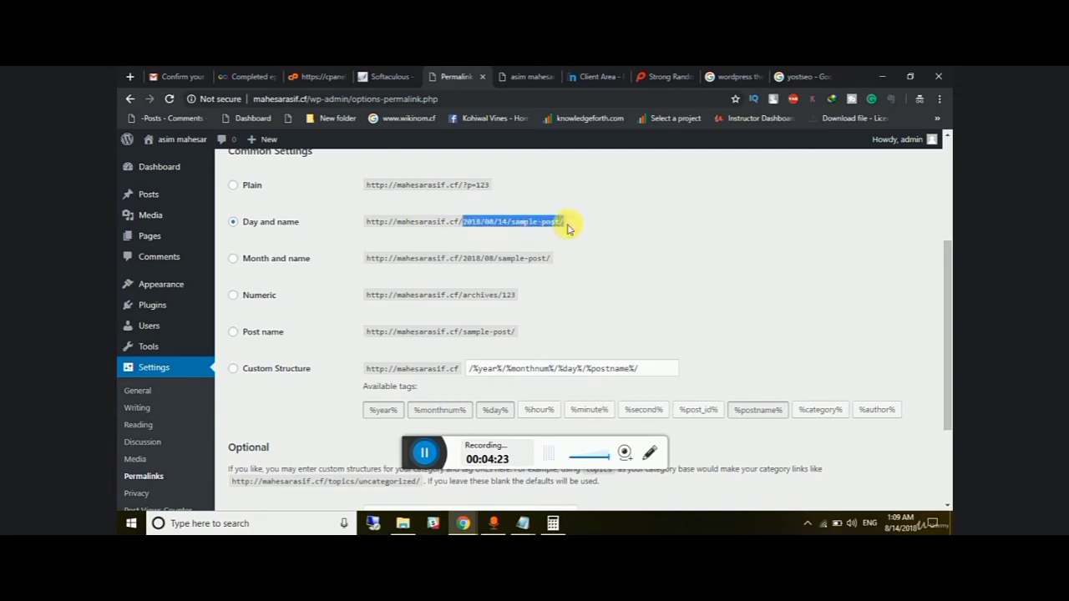
{"action": "left_click", "coordinate": [568, 218]}
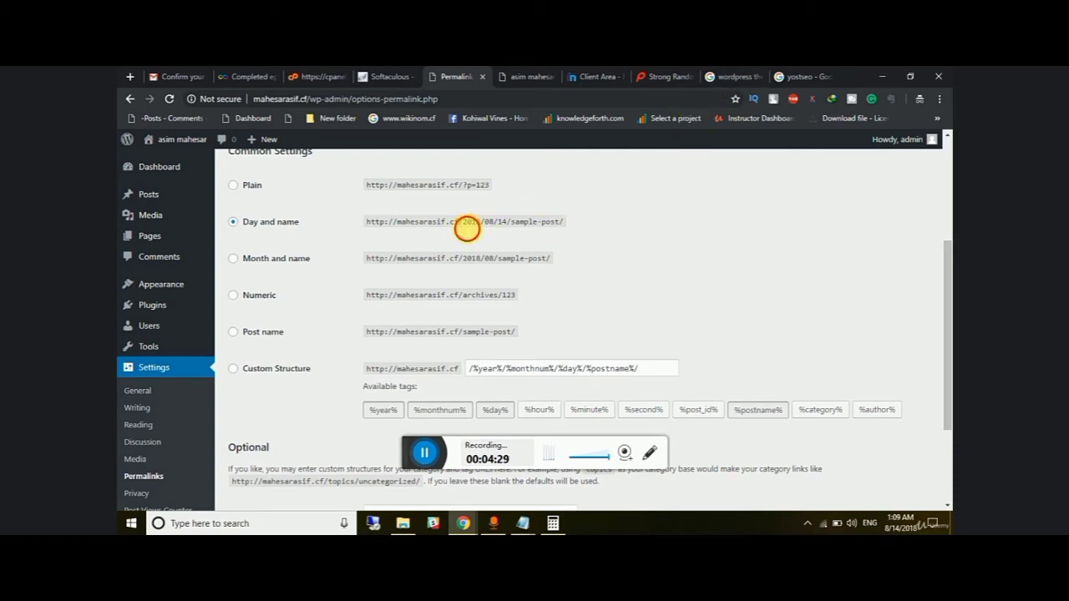
{"action": "left_click_drag", "start_coordinate": [467, 230], "coordinate": [553, 218]}
{"action": "left_click", "coordinate": [544, 218]}
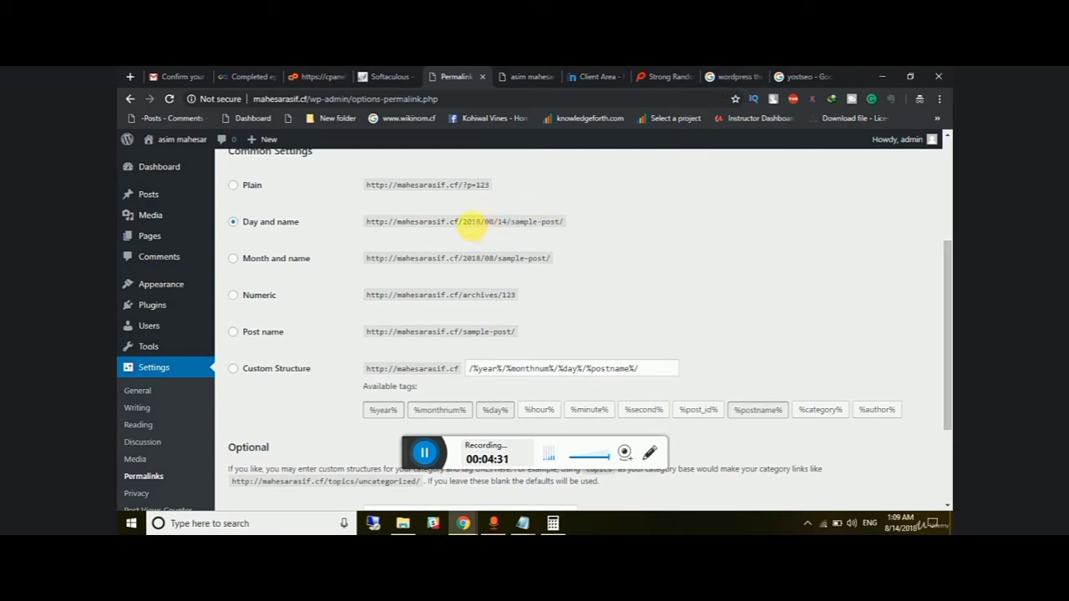
{"action": "left_click_drag", "start_coordinate": [469, 227], "coordinate": [519, 224]}
{"action": "left_click", "coordinate": [517, 224]}
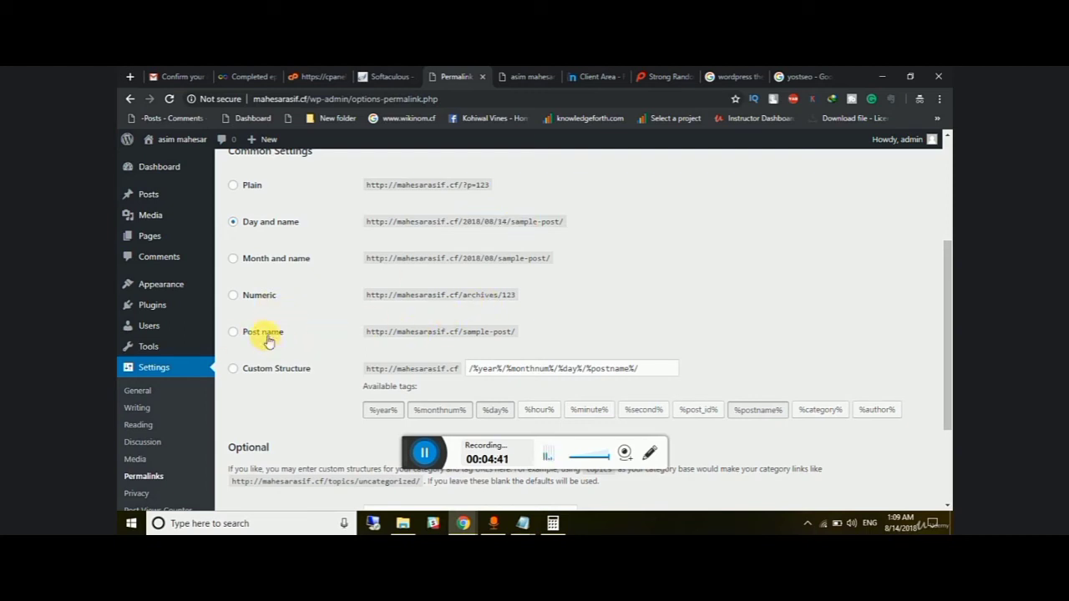
Step: Select the Post name permalink structure, giving /sample-post/ style addresses
{"action": "left_click", "coordinate": [269, 338]}
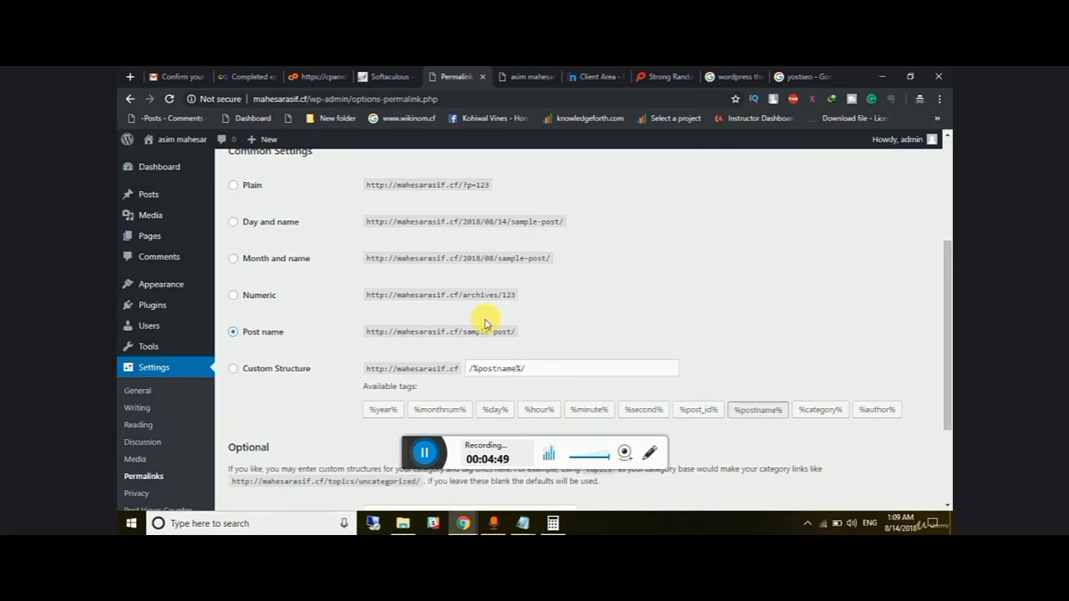
{"action": "scroll", "coordinate": [363, 354], "scroll_direction": "down", "scroll_amount": 3}
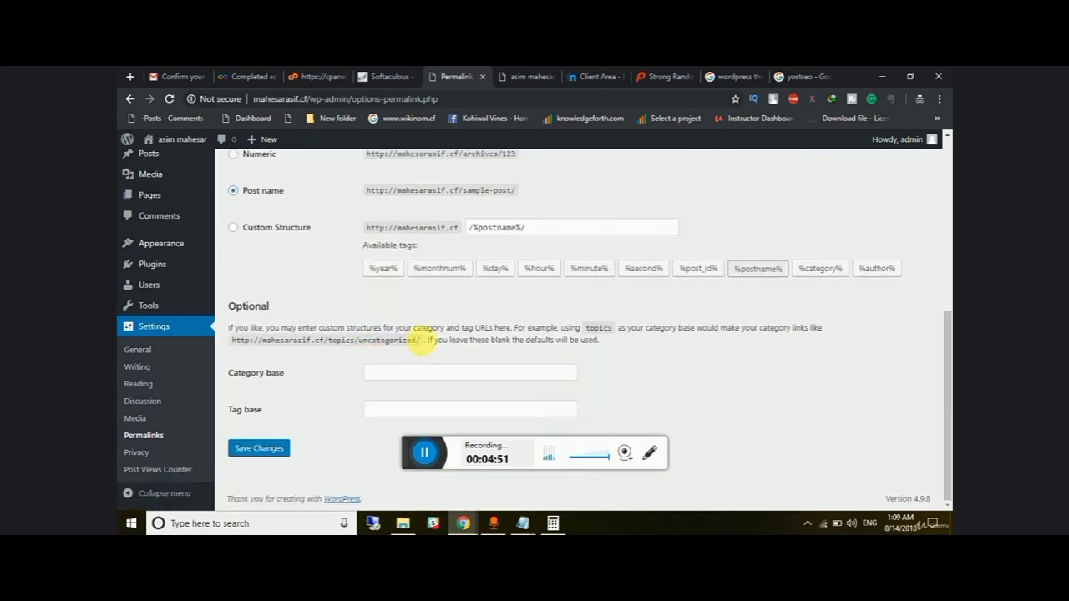
{"action": "scroll", "coordinate": [419, 334], "scroll_direction": "up", "scroll_amount": 5}
{"action": "scroll", "coordinate": [382, 375], "scroll_direction": "down", "scroll_amount": 3}
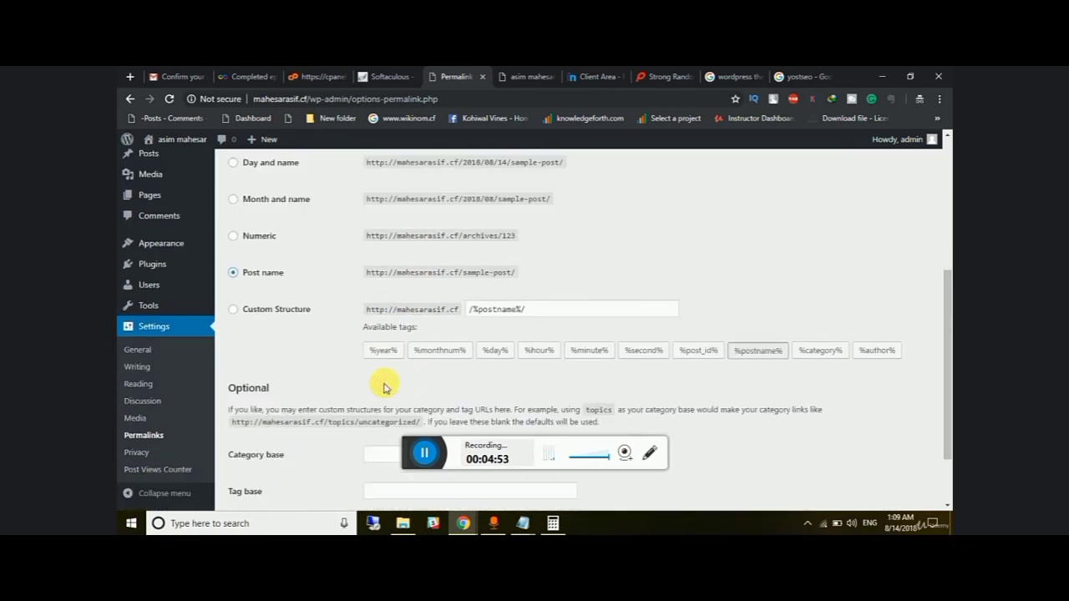
Step: Glance at the Google 'wordpress themes' results, then return to Permalink Settings
{"action": "left_click", "coordinate": [733, 77]}
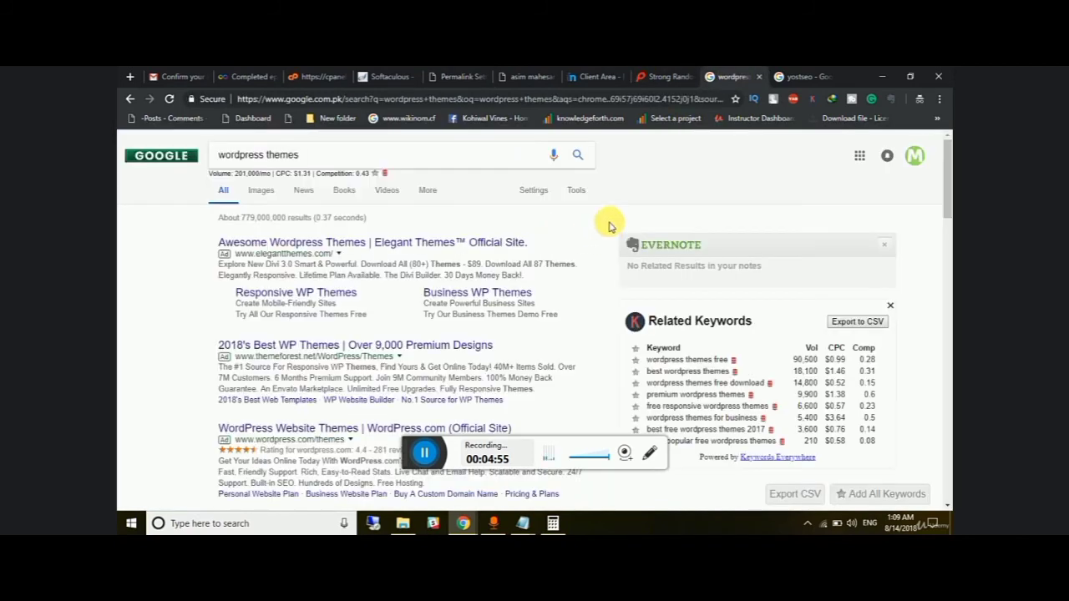
{"action": "left_click_drag", "start_coordinate": [355, 155], "coordinate": [120, 240]}
{"action": "left_click", "coordinate": [120, 240]}
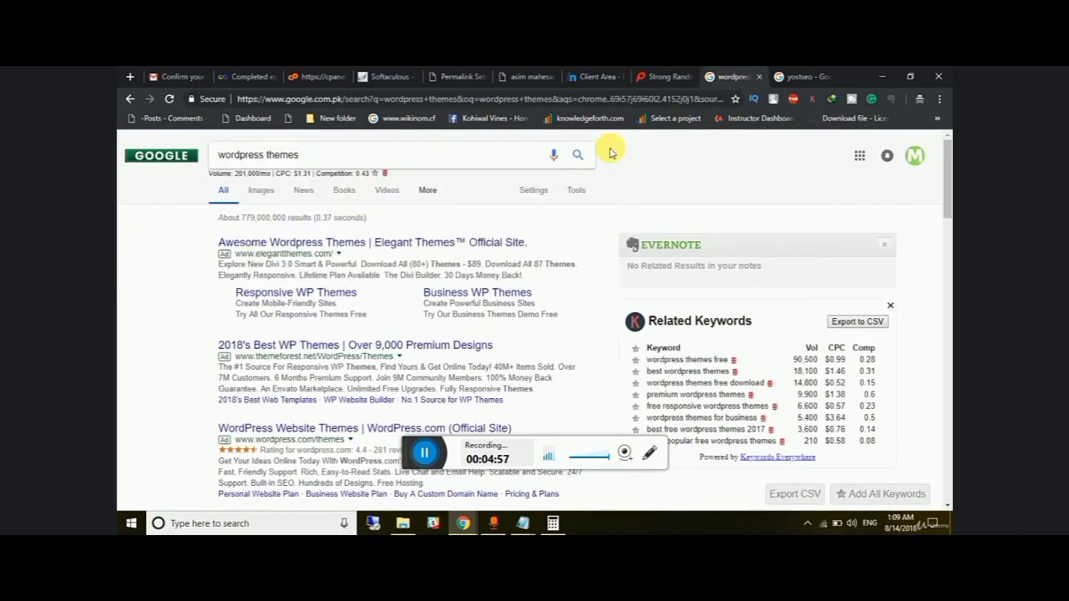
{"action": "left_click", "coordinate": [466, 76]}
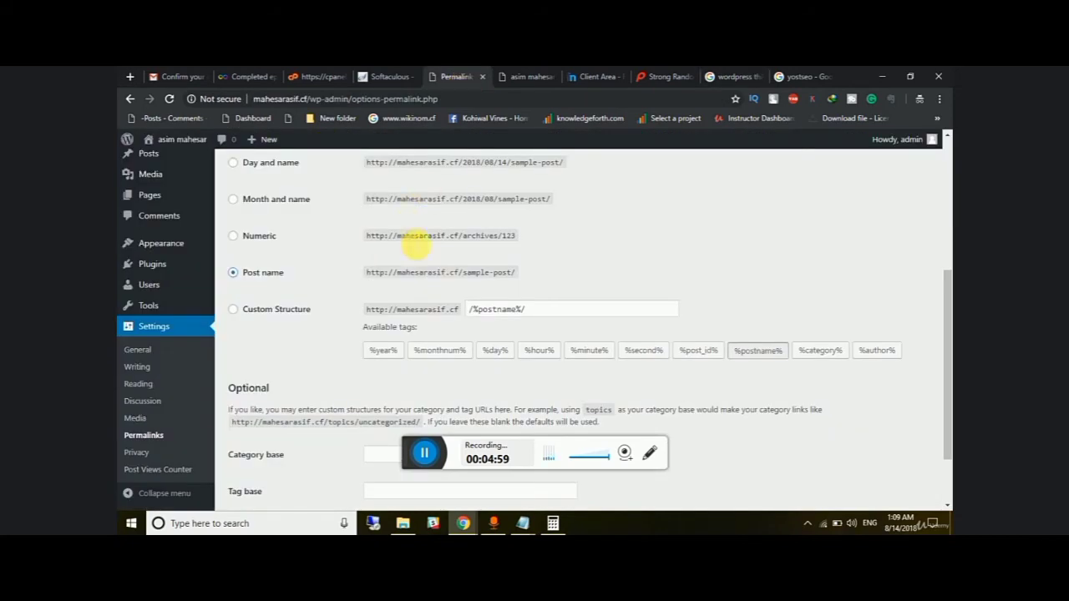
{"action": "scroll", "coordinate": [306, 389], "scroll_direction": "down", "scroll_amount": 1}
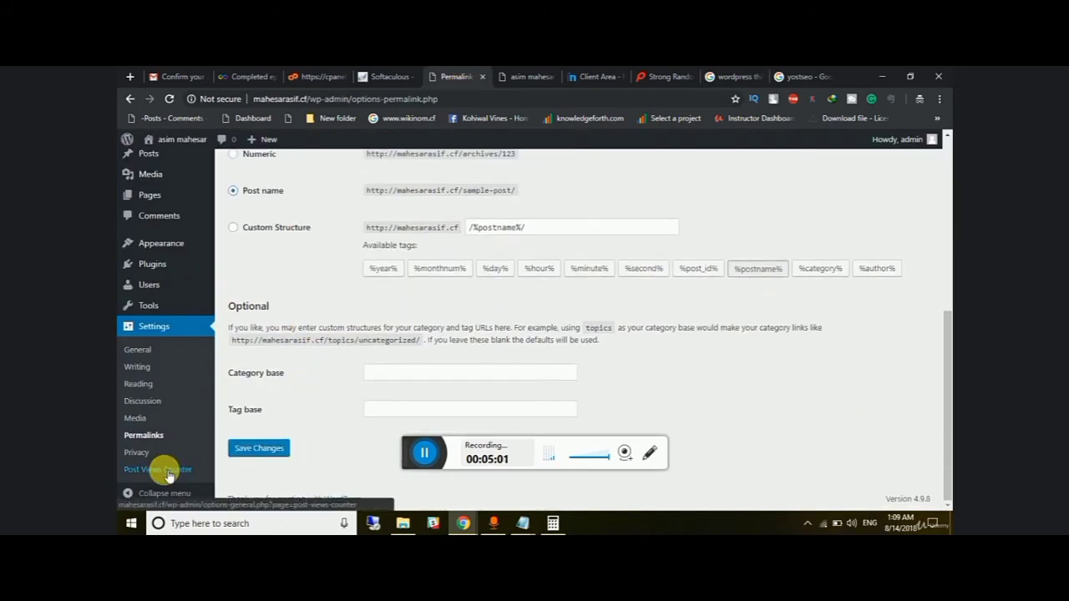
{"action": "scroll", "coordinate": [163, 481], "scroll_direction": "up", "scroll_amount": 4}
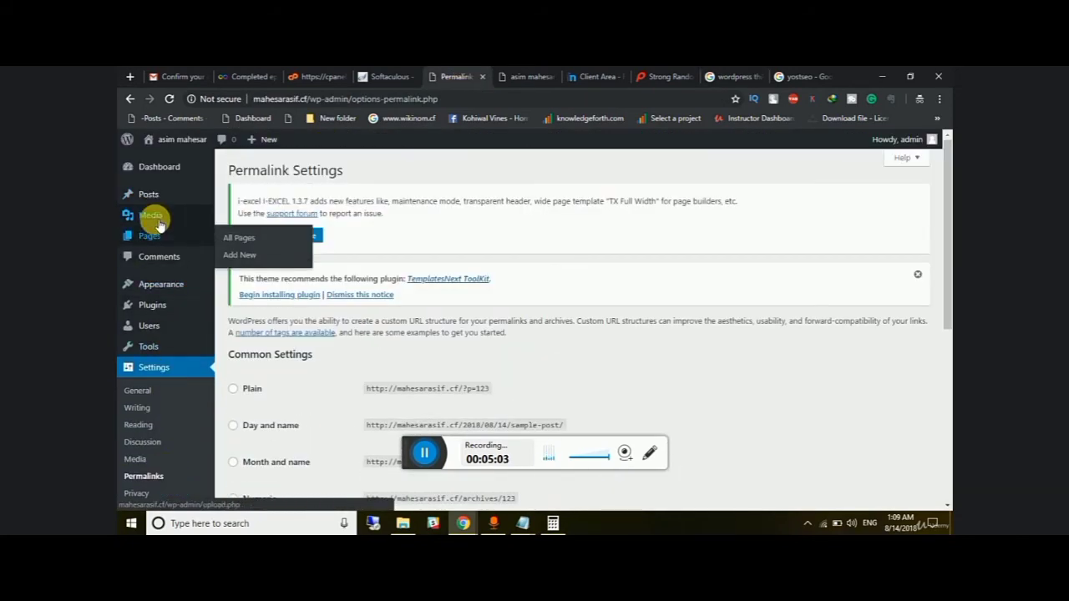
{"action": "mouse_move", "coordinate": [153, 238]}
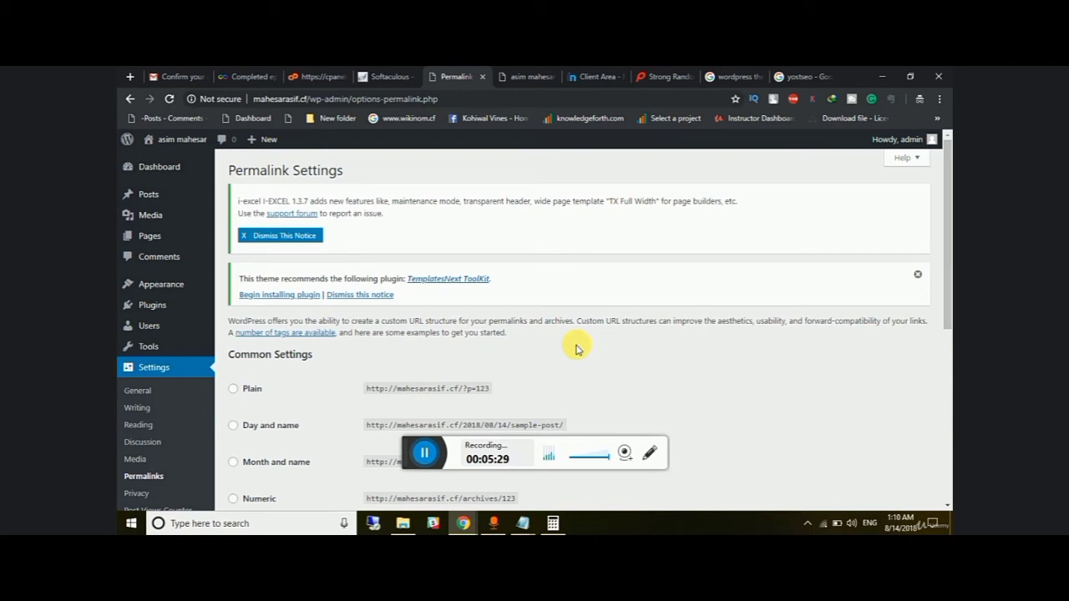
{"action": "mouse_move", "coordinate": [171, 305]}
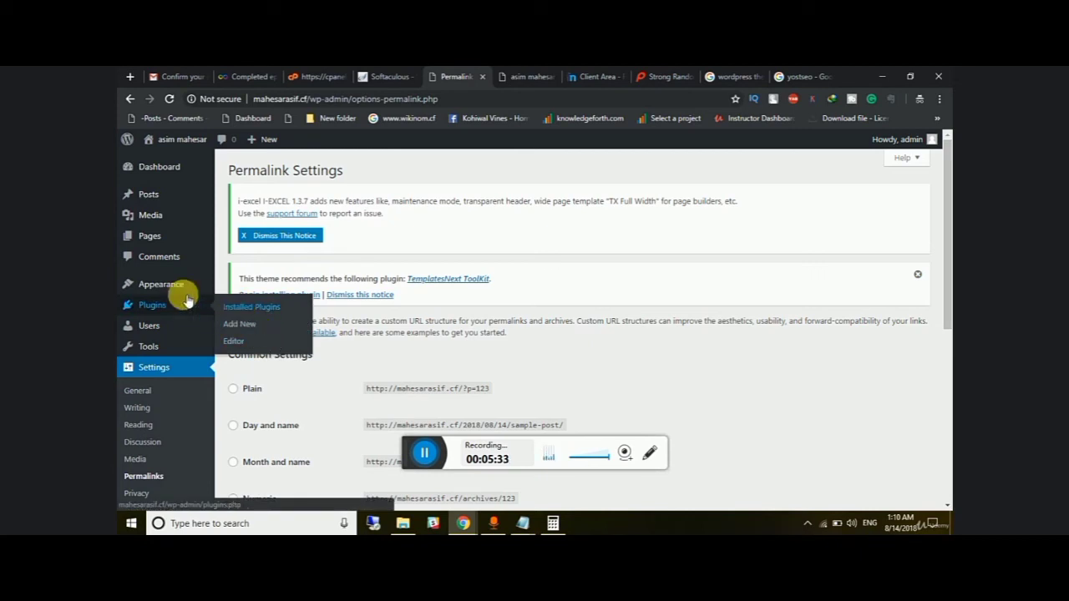
{"action": "mouse_move", "coordinate": [190, 282]}
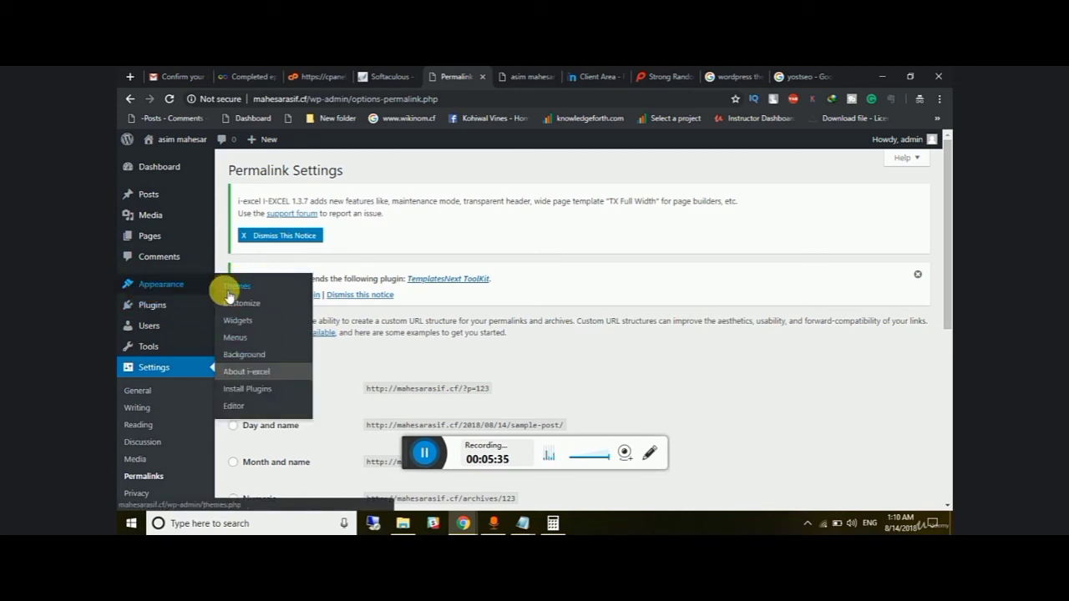
Step: Open the aThemes '69 Best Free WordPress Themes 2018' article from Google, then return to the RAUDRA site
{"action": "left_click", "coordinate": [741, 77]}
{"action": "scroll", "coordinate": [468, 330], "scroll_direction": "down", "scroll_amount": 4}
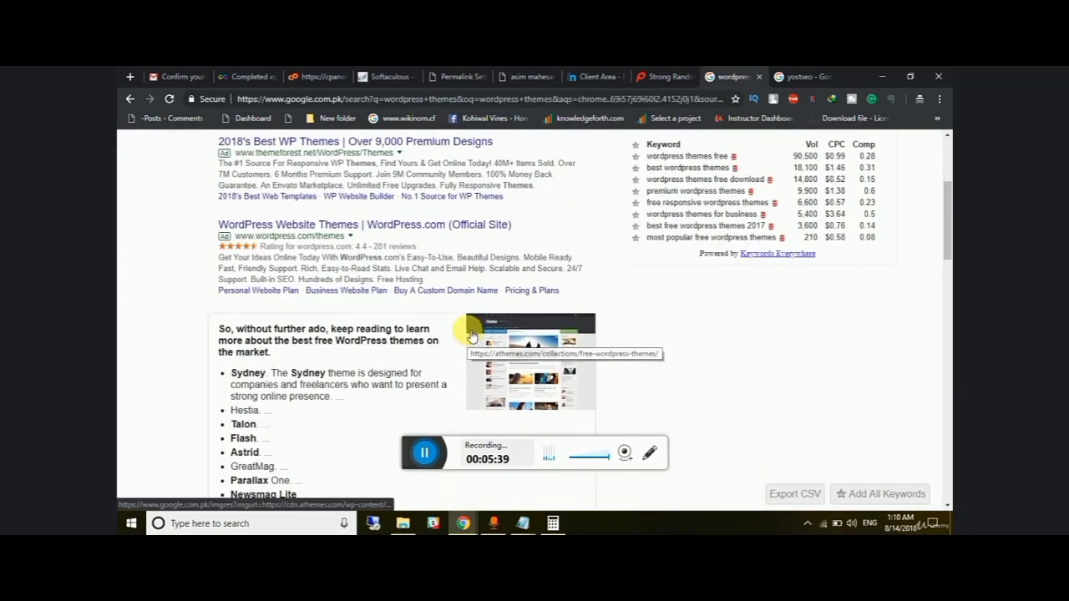
{"action": "scroll", "coordinate": [460, 332], "scroll_direction": "down", "scroll_amount": 2}
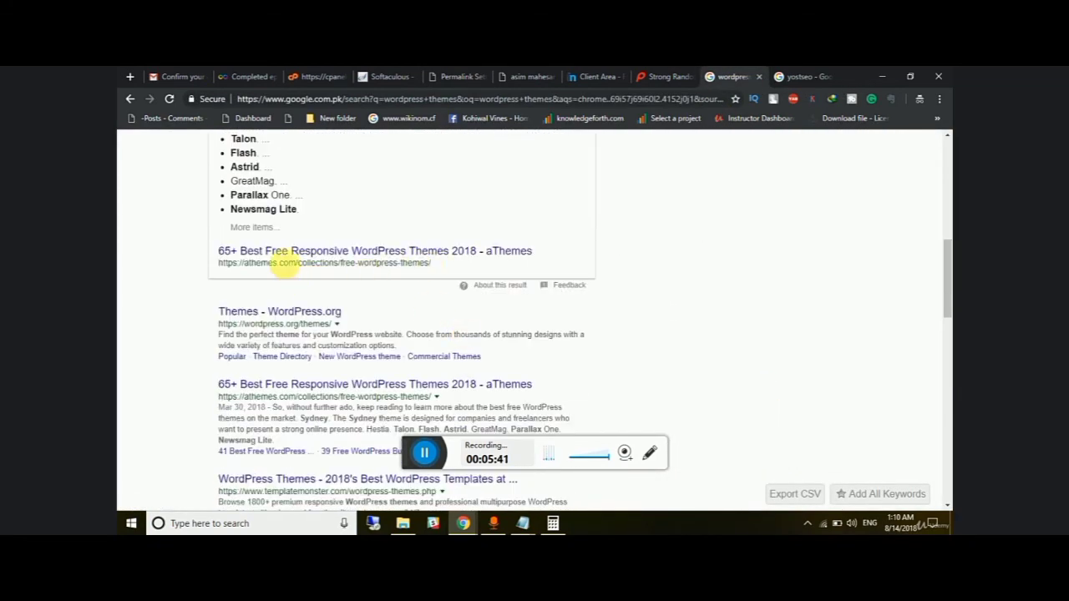
{"action": "left_click", "coordinate": [471, 257]}
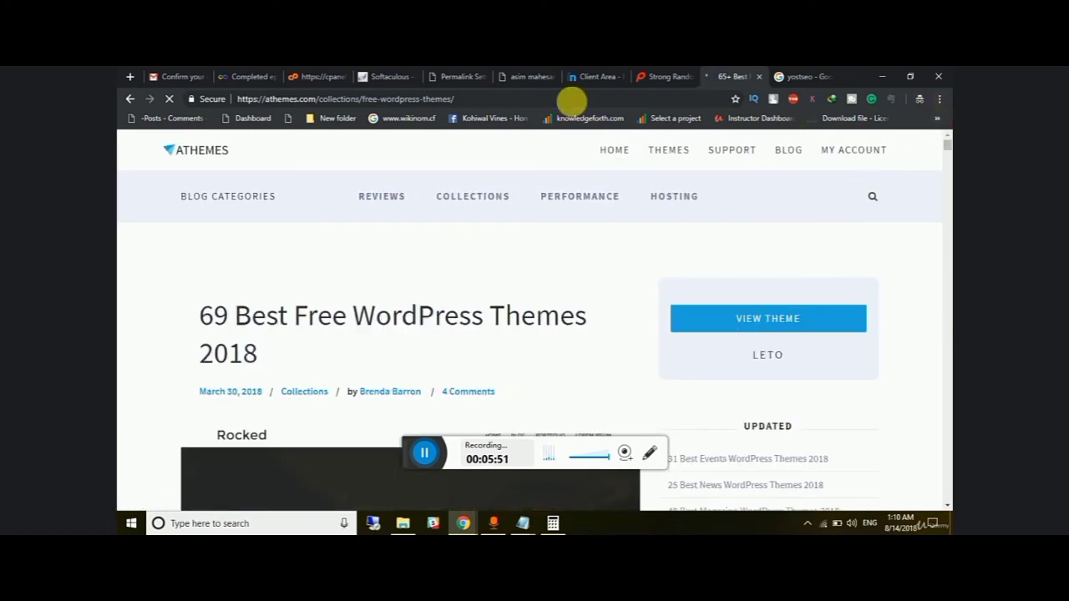
{"action": "left_click", "coordinate": [530, 77]}
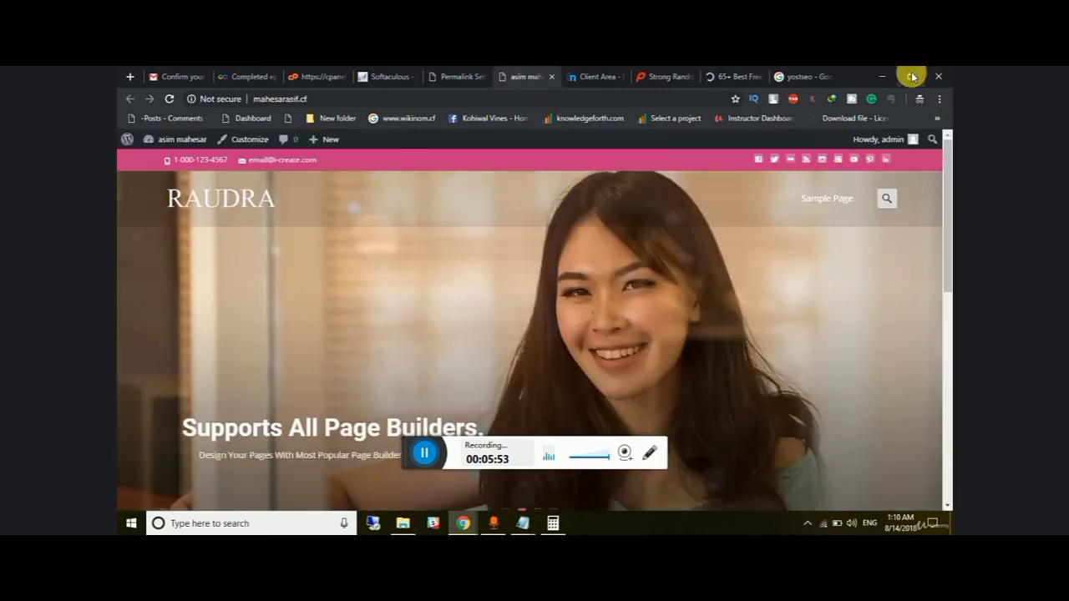
{"action": "left_click", "coordinate": [910, 76]}
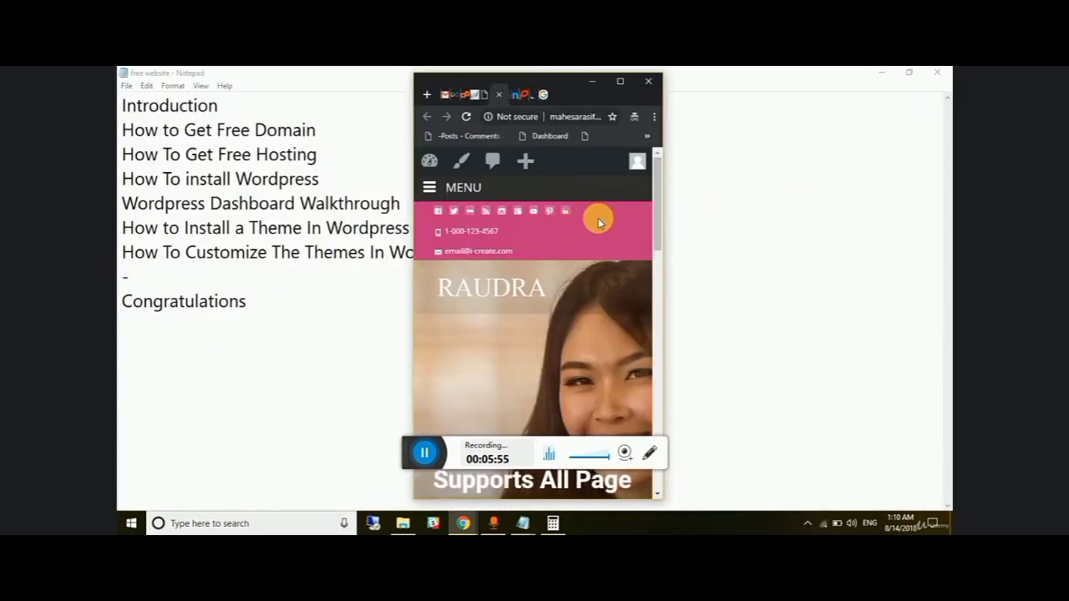
{"action": "scroll", "coordinate": [600, 254], "scroll_direction": "down", "scroll_amount": 6}
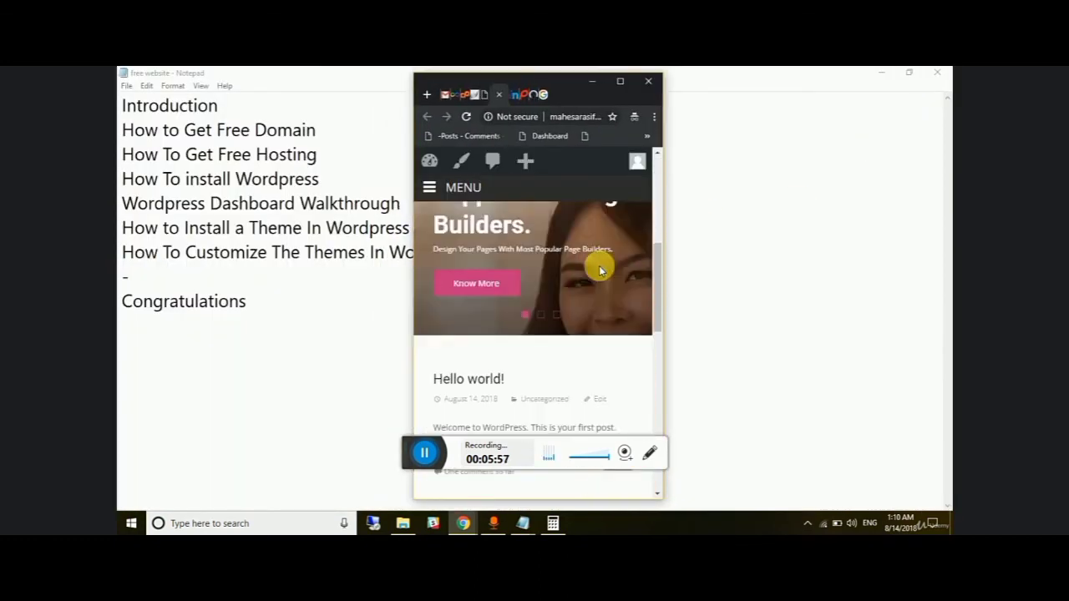
{"action": "scroll", "coordinate": [598, 269], "scroll_direction": "down", "scroll_amount": 6}
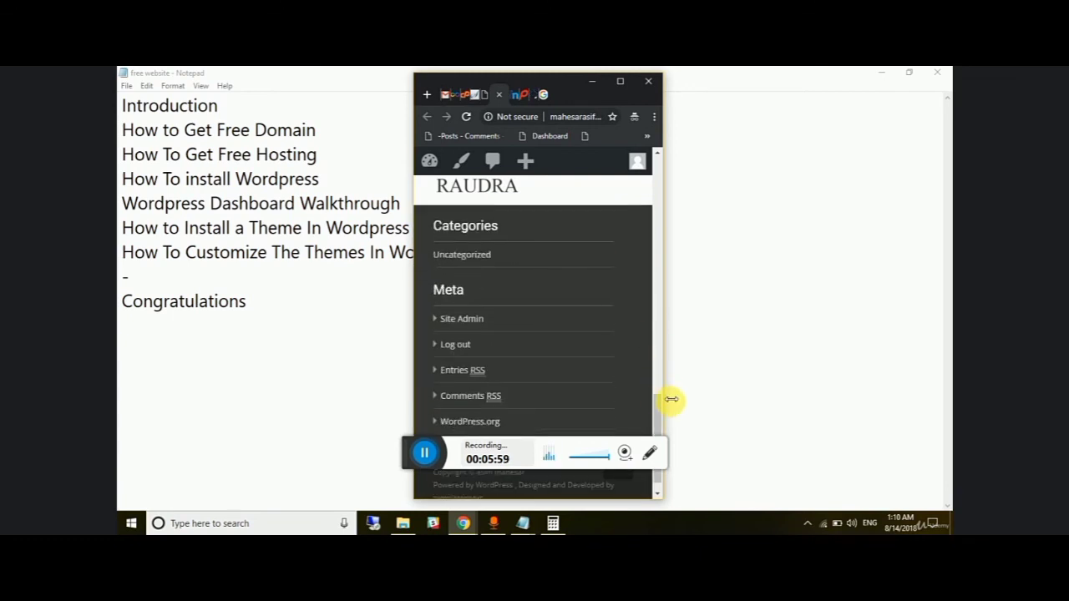
{"action": "left_click_drag", "start_coordinate": [659, 420], "coordinate": [657, 167]}
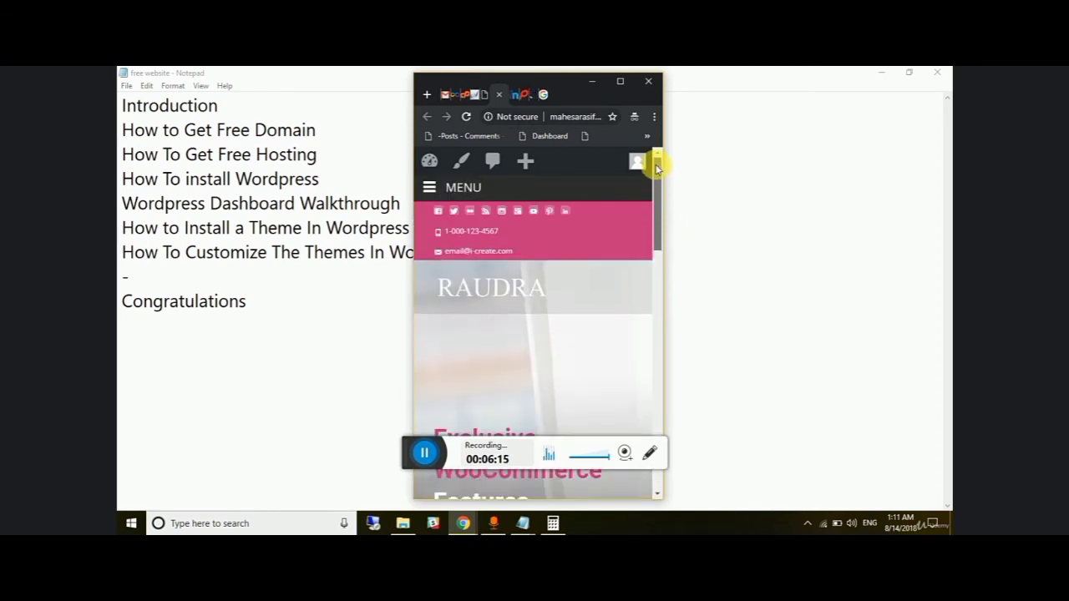
{"action": "left_click", "coordinate": [623, 84]}
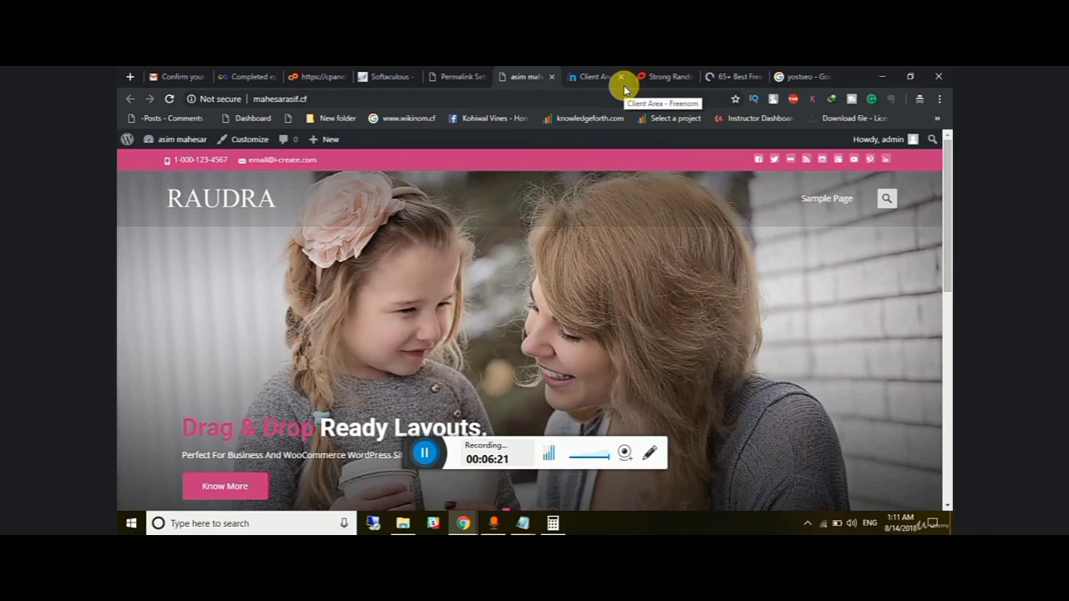
{"action": "scroll", "coordinate": [704, 270], "scroll_direction": "down", "scroll_amount": 10}
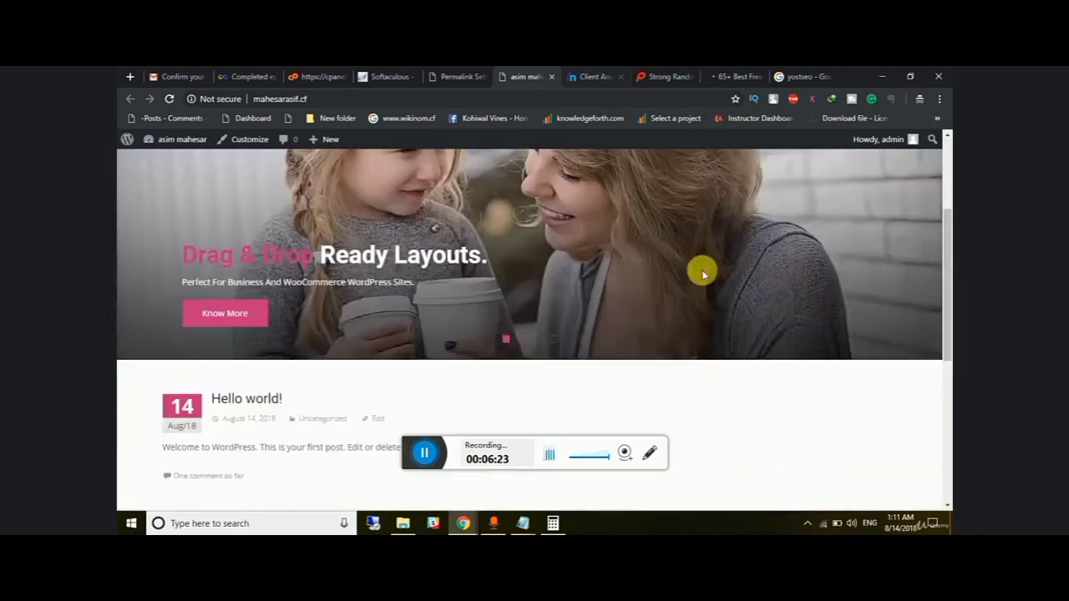
{"action": "scroll", "coordinate": [911, 411], "scroll_direction": "up", "scroll_amount": 2}
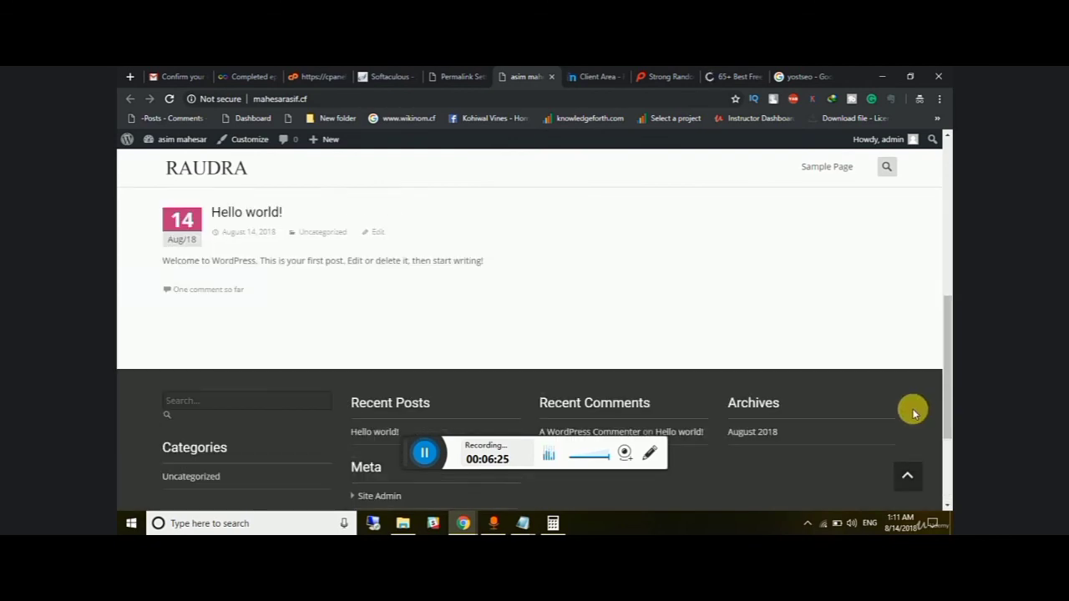
{"action": "scroll", "coordinate": [853, 416], "scroll_direction": "up", "scroll_amount": 1}
{"action": "scroll", "coordinate": [839, 416], "scroll_direction": "up", "scroll_amount": 1}
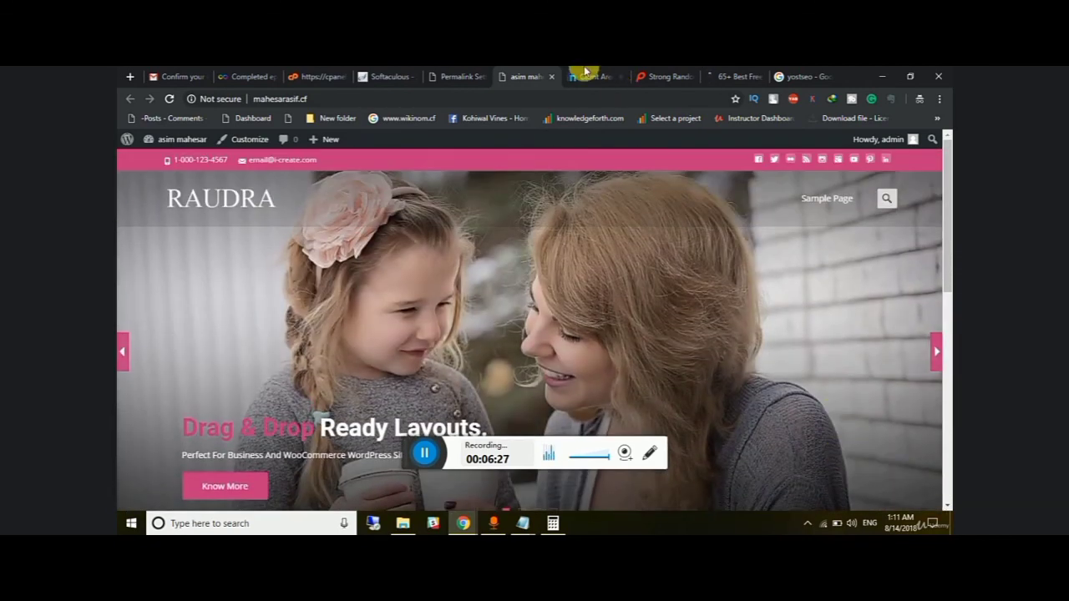
Step: Dismiss the aThemes newsletter popup and highlight the '69 Best Free WordPress Themes' heading
{"action": "left_click", "coordinate": [741, 80]}
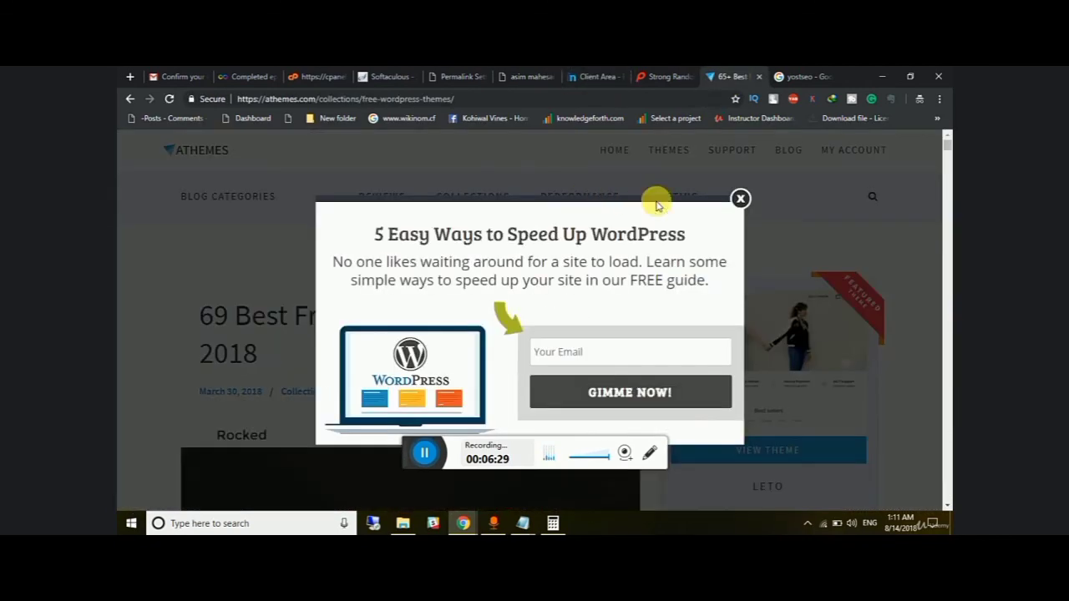
{"action": "left_click", "coordinate": [741, 201]}
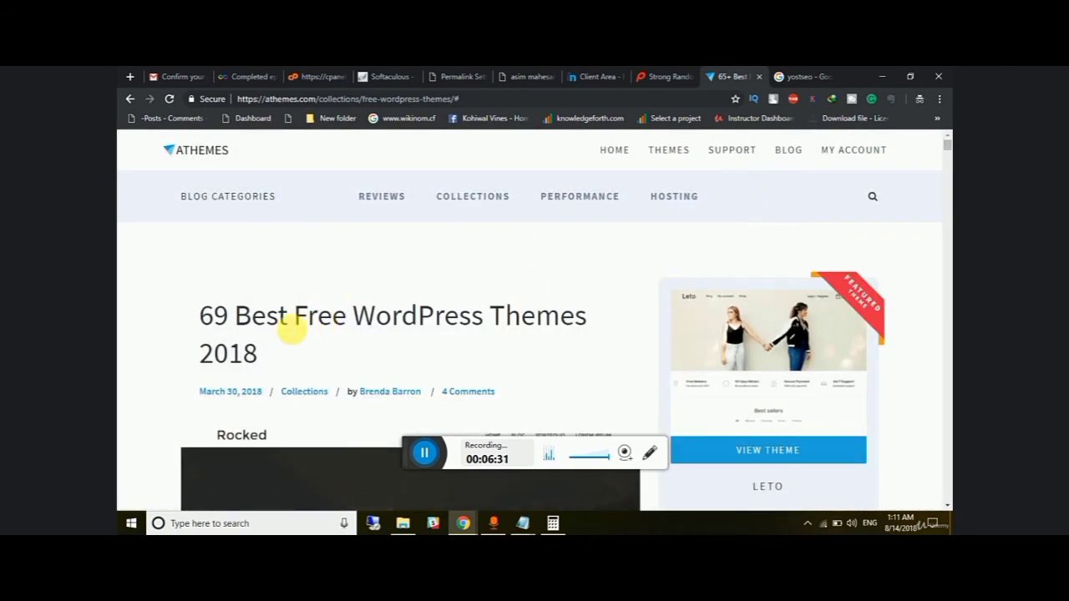
{"action": "left_click_drag", "start_coordinate": [289, 328], "coordinate": [569, 332]}
{"action": "left_click", "coordinate": [326, 359]}
{"action": "left_click_drag", "start_coordinate": [270, 361], "coordinate": [301, 351]}
{"action": "left_click", "coordinate": [211, 331]}
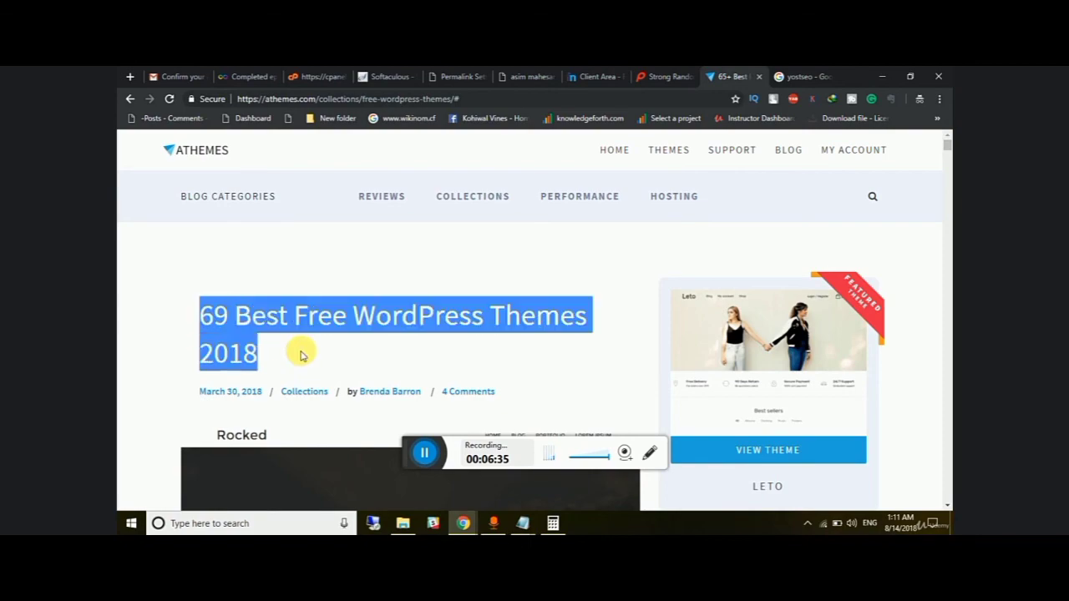
{"action": "left_click", "coordinate": [301, 351]}
Step: Browse the themes from Sydney past Hestia, Flash, Astrid and GreatMag, then return to Permalink Settings
{"action": "scroll", "coordinate": [329, 350], "scroll_direction": "down", "scroll_amount": 6}
{"action": "scroll", "coordinate": [339, 357], "scroll_direction": "down", "scroll_amount": 10}
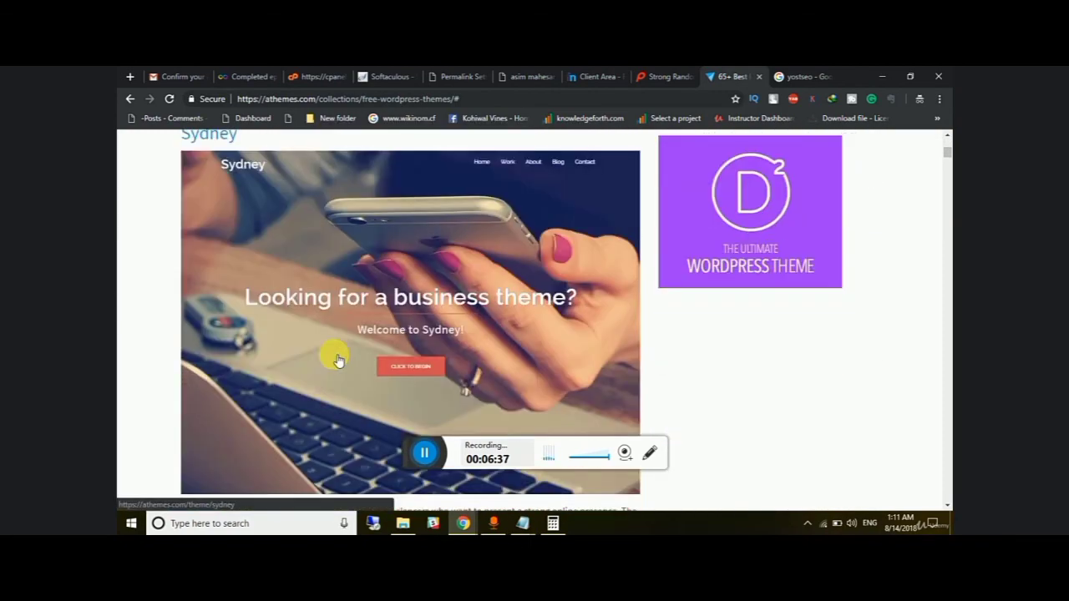
{"action": "scroll", "coordinate": [372, 341], "scroll_direction": "down", "scroll_amount": 12}
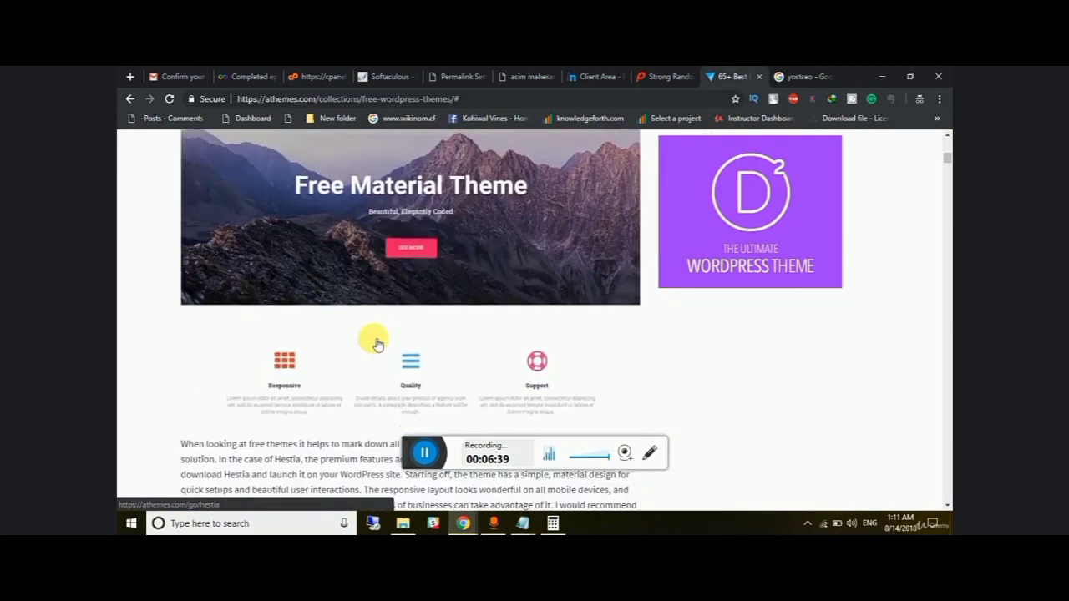
{"action": "scroll", "coordinate": [318, 335], "scroll_direction": "down", "scroll_amount": 10}
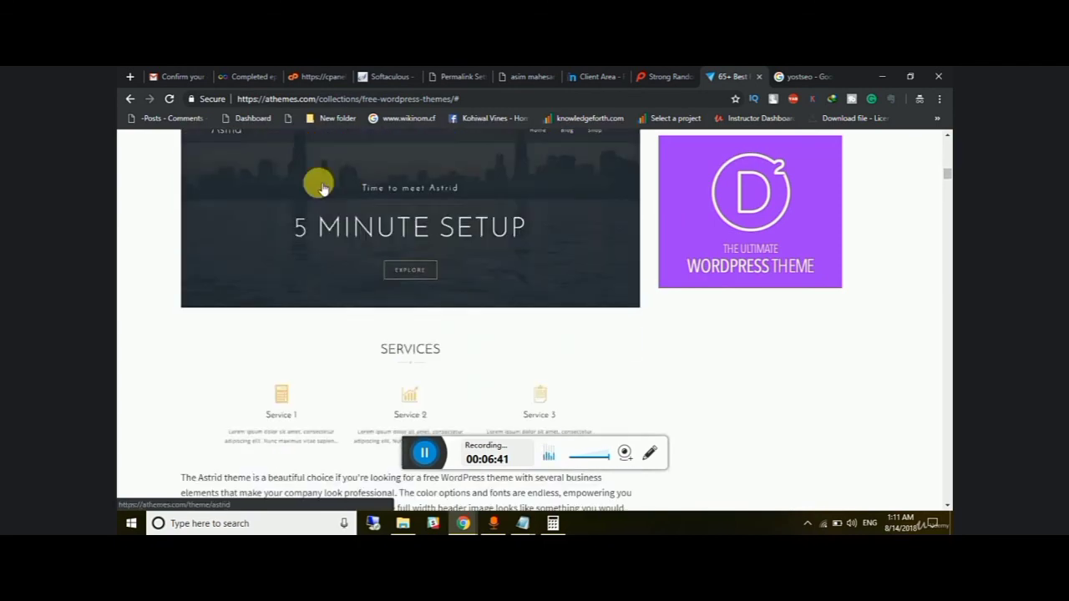
{"action": "left_click_drag", "start_coordinate": [266, 99], "coordinate": [351, 96]}
{"action": "left_click", "coordinate": [420, 99]}
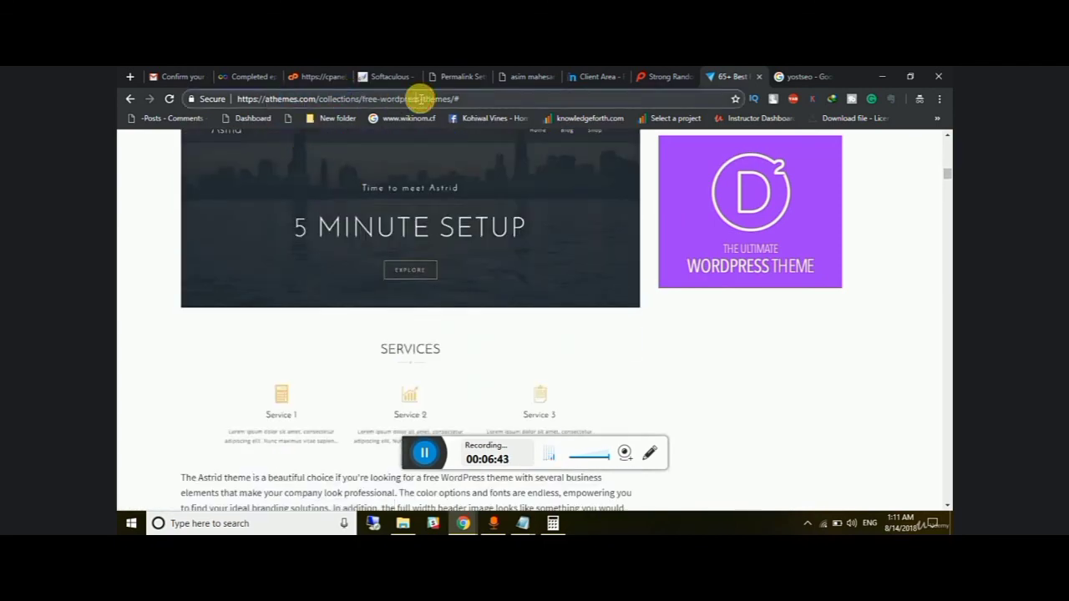
{"action": "left_click", "coordinate": [127, 99]}
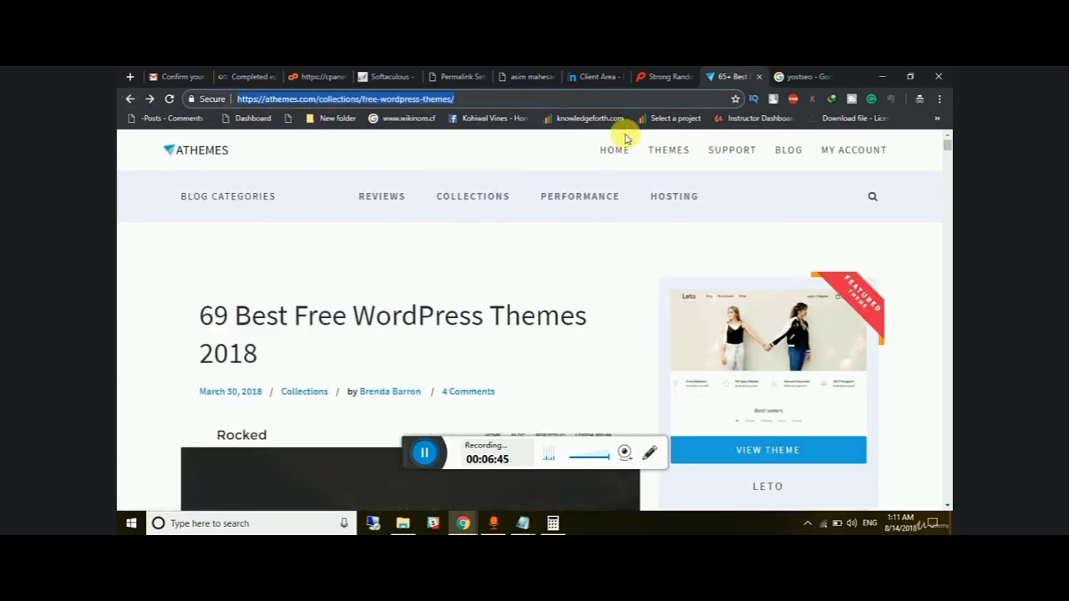
{"action": "left_click", "coordinate": [474, 102]}
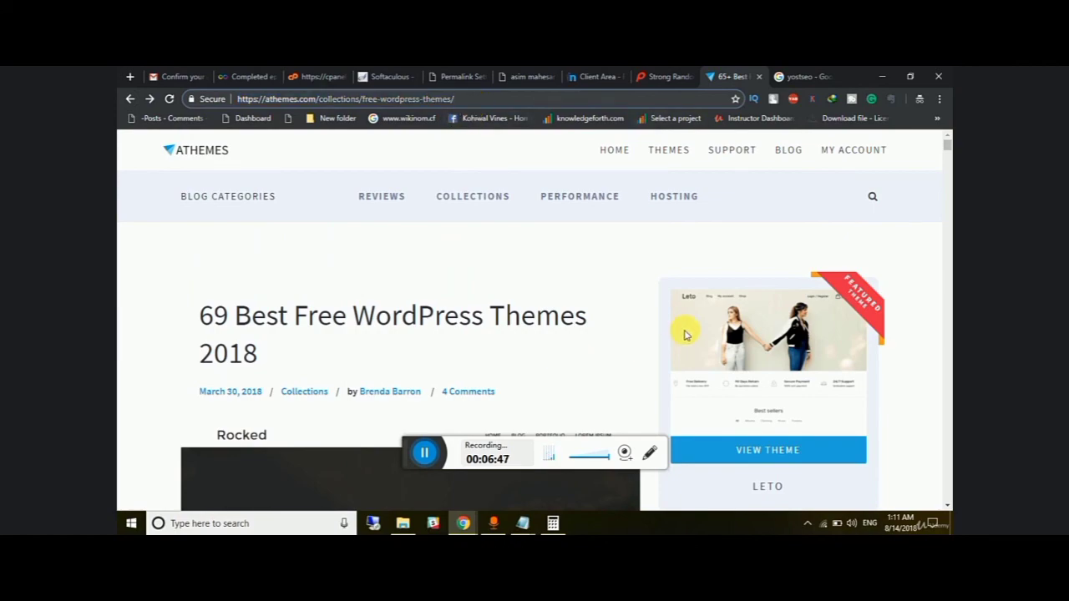
{"action": "scroll", "coordinate": [685, 334], "scroll_direction": "down", "scroll_amount": 20}
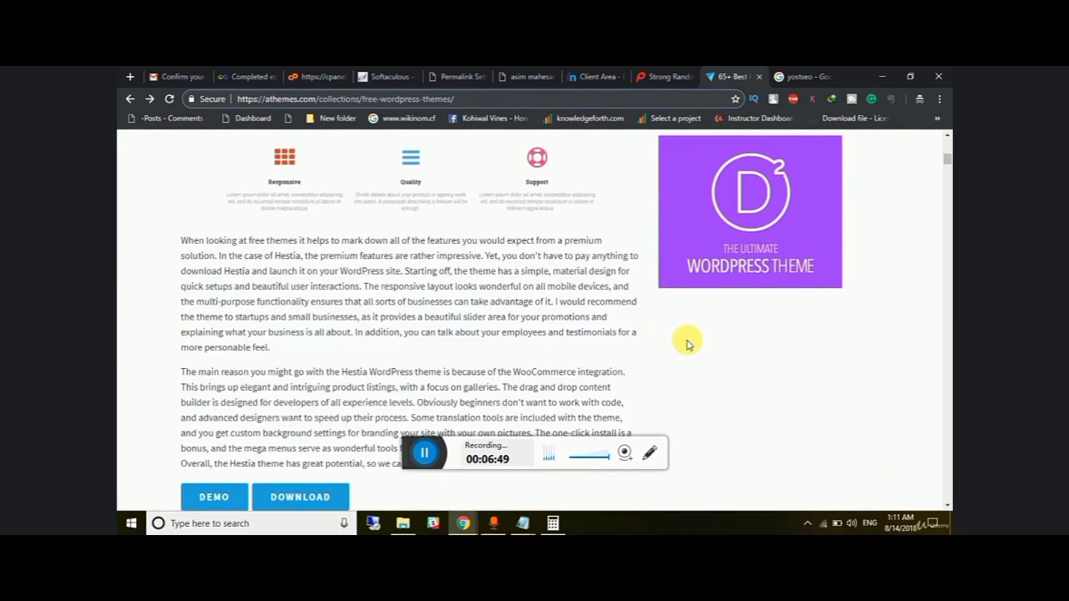
{"action": "scroll", "coordinate": [687, 343], "scroll_direction": "down", "scroll_amount": 15}
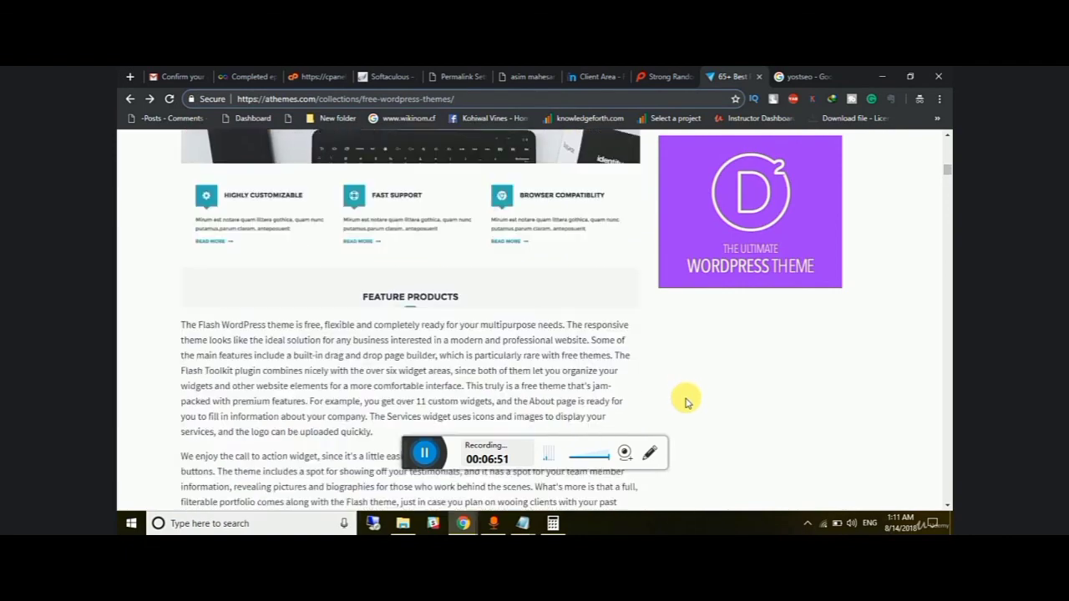
{"action": "scroll", "coordinate": [685, 400], "scroll_direction": "down", "scroll_amount": 15}
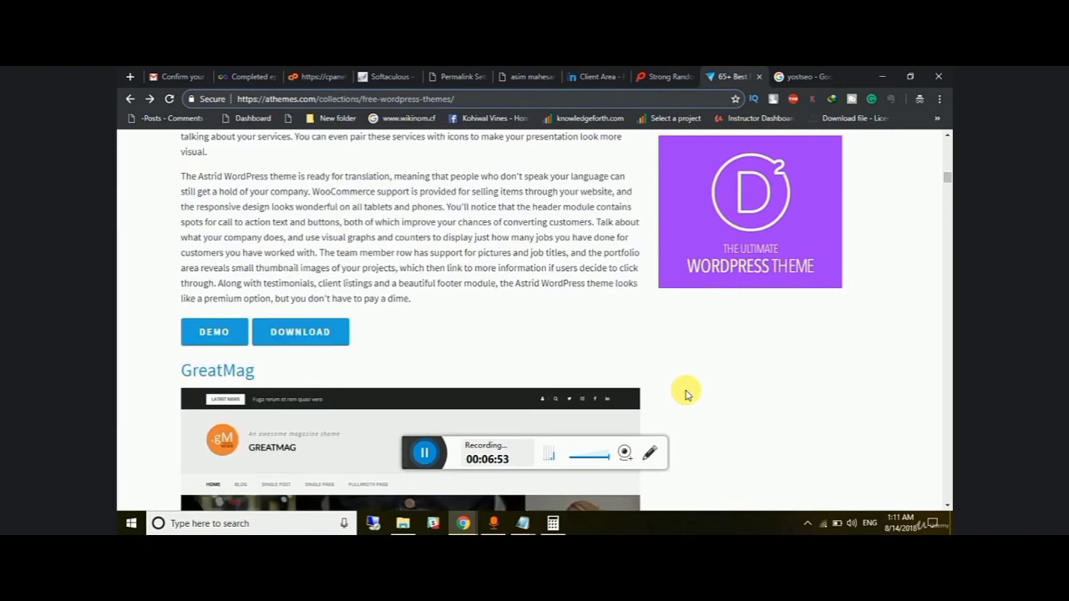
{"action": "scroll", "coordinate": [685, 393], "scroll_direction": "down", "scroll_amount": 10}
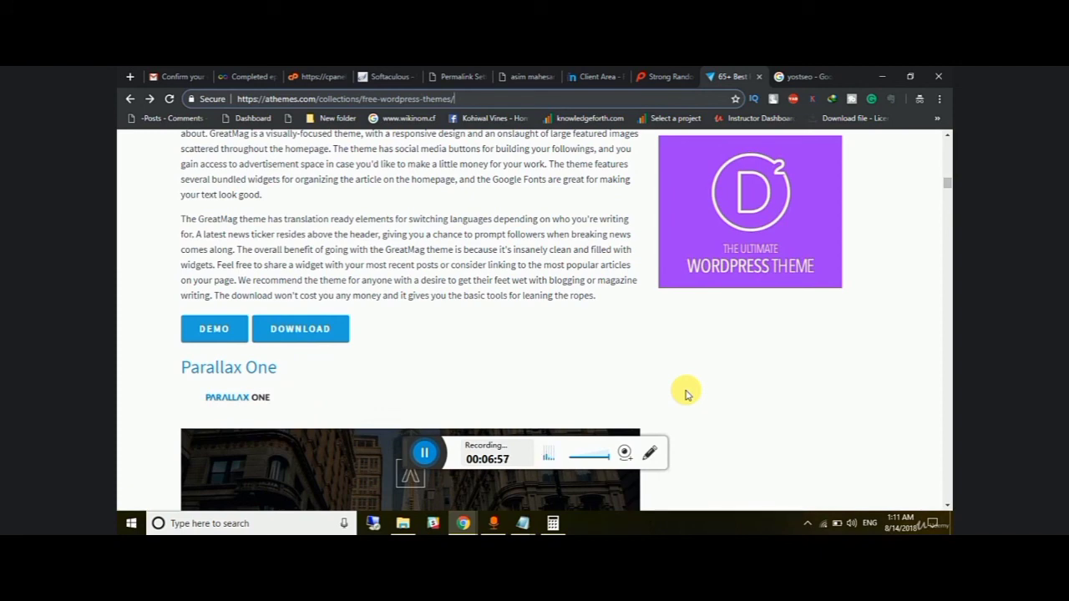
{"action": "left_click", "coordinate": [443, 75]}
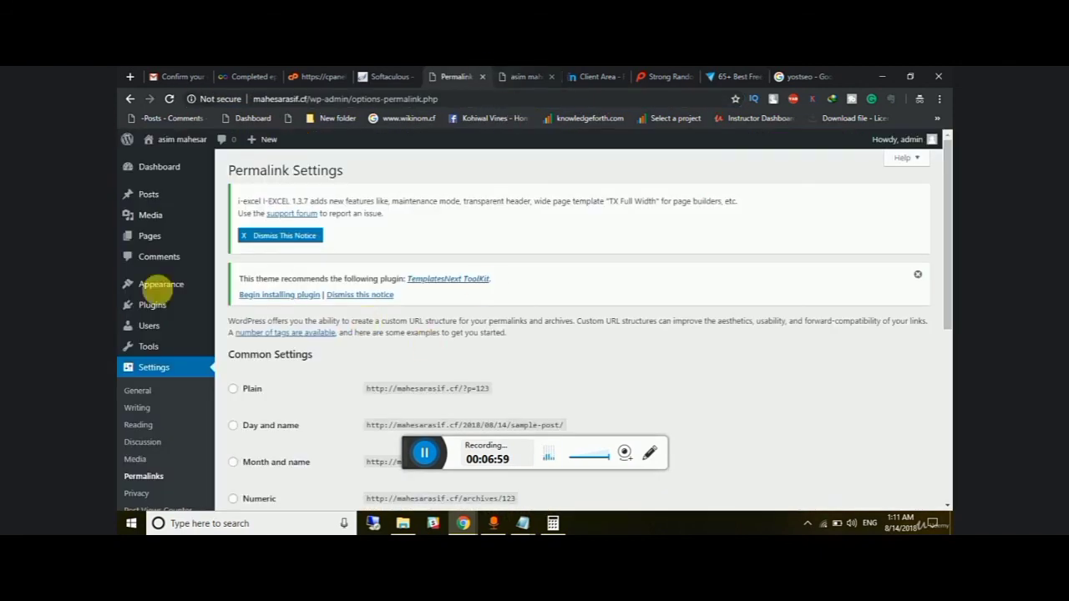